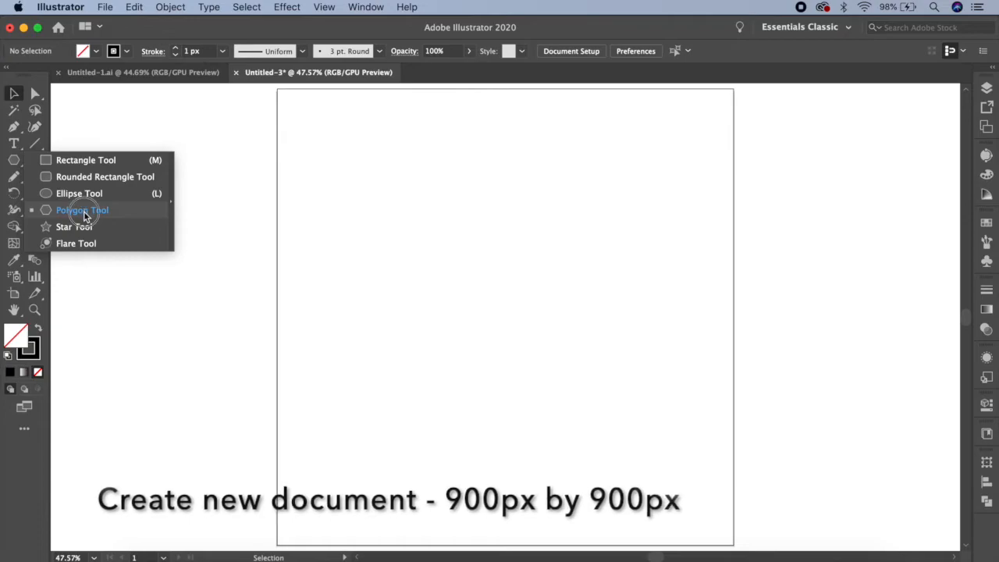
# Step: Create a three-sided polygon with a 50 px radius on the artboard and give it a 2 px stroke
pyautogui.click(397, 277)
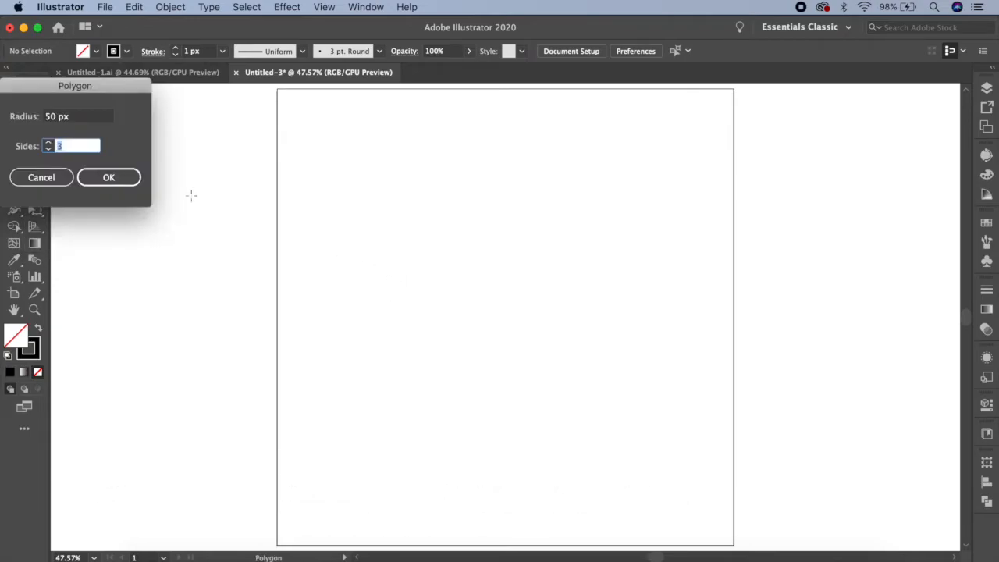
pyautogui.click(120, 183)
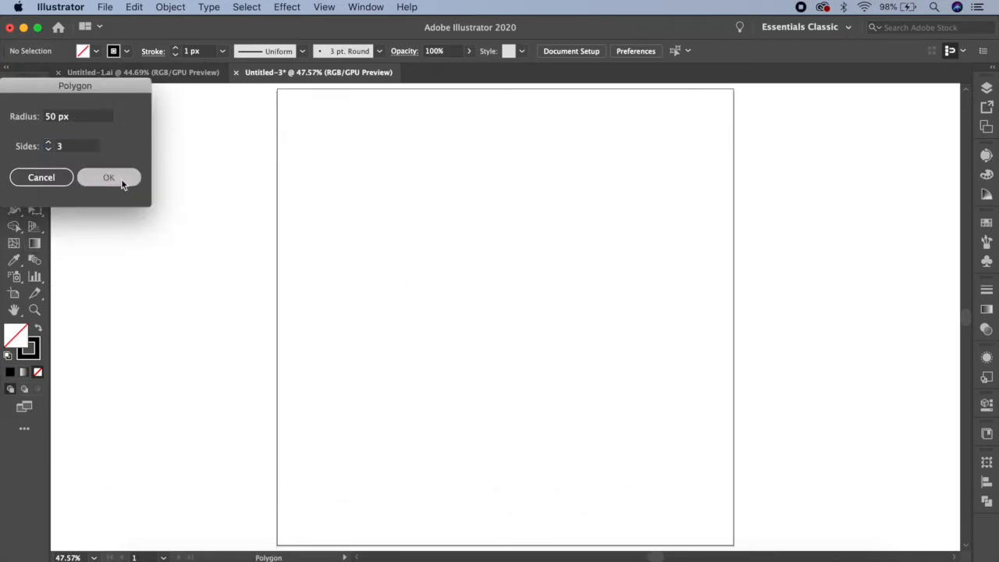
pyautogui.click(221, 53)
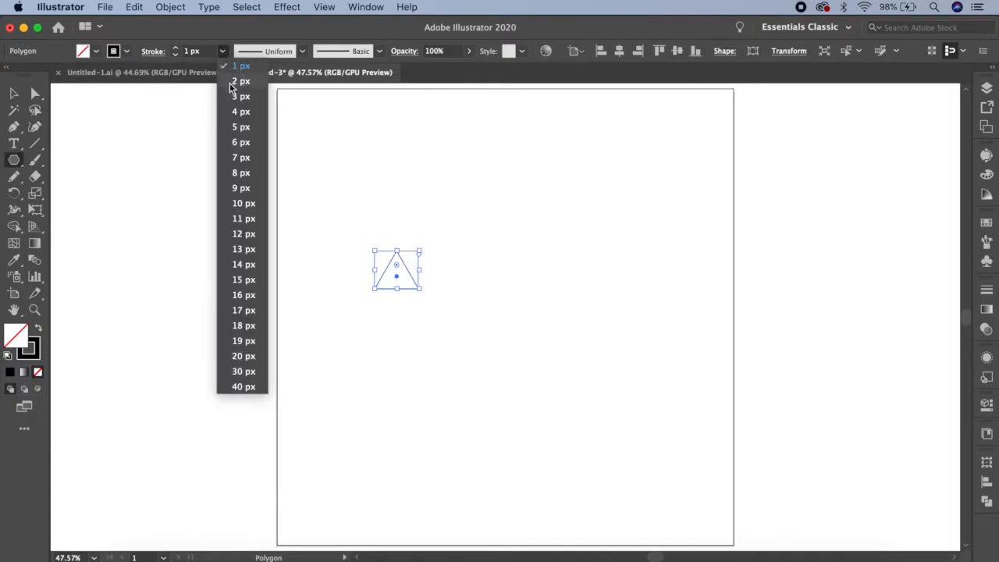
pyautogui.click(232, 81)
# Step: Rotate the triangle by 180° so that it points straight down
pyautogui.click(14, 94)
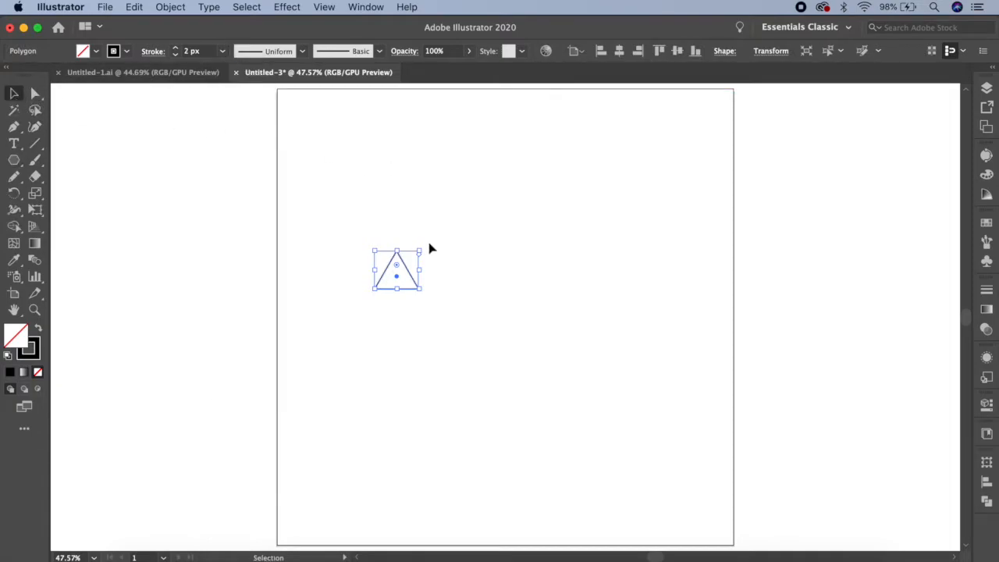
pyautogui.moveTo(424, 248); pyautogui.dragTo(352, 308)
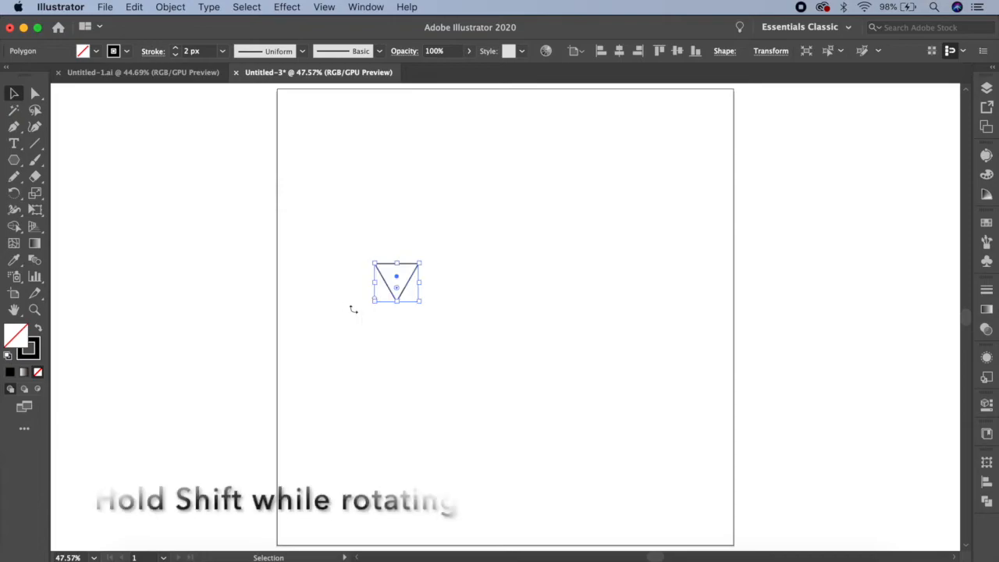
pyautogui.scroll(5, 428, 267)
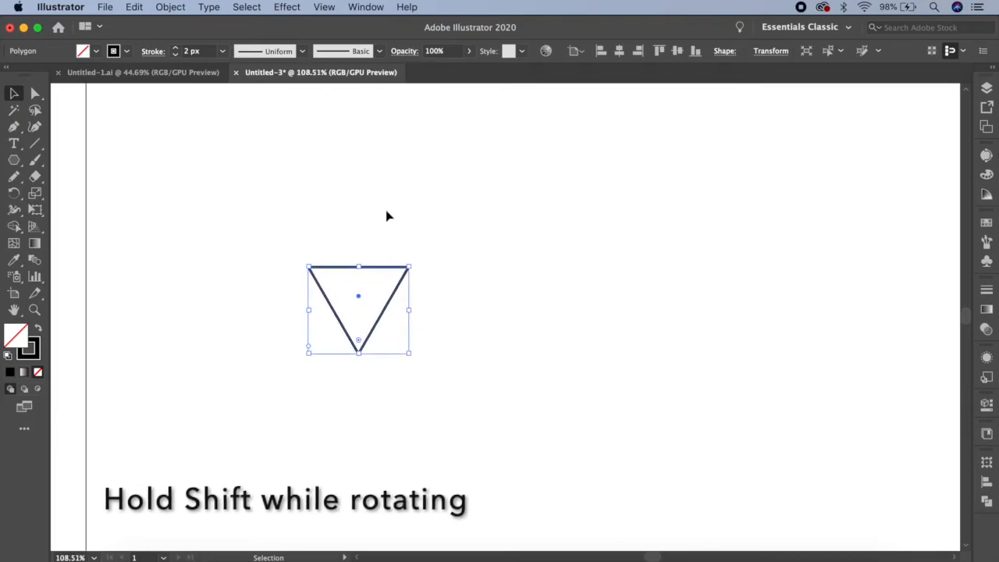
# Step: Offset the triangle's path inward to create a smaller triangle inside it
pyautogui.click(171, 7)
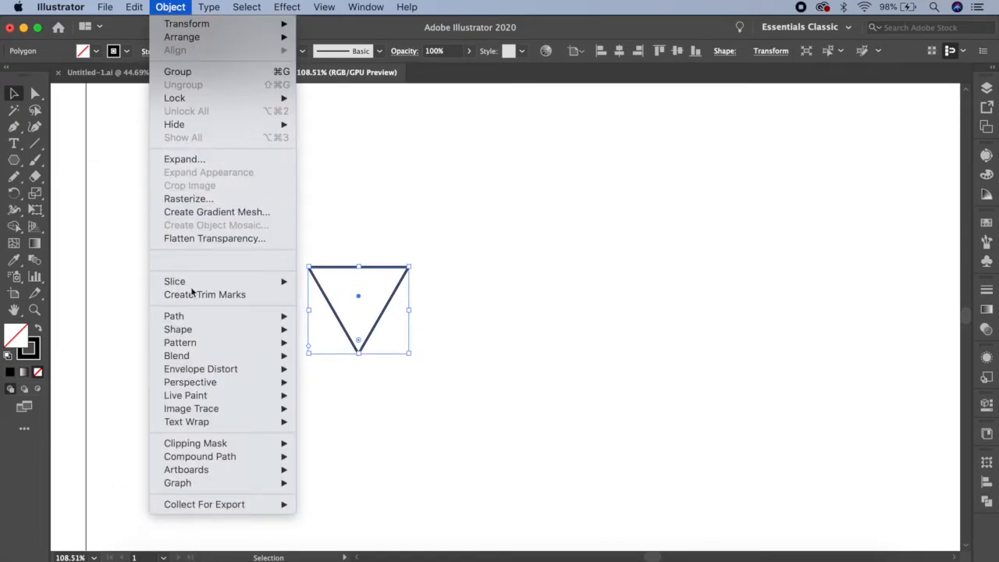
pyautogui.moveTo(195, 318)
pyautogui.click(340, 364)
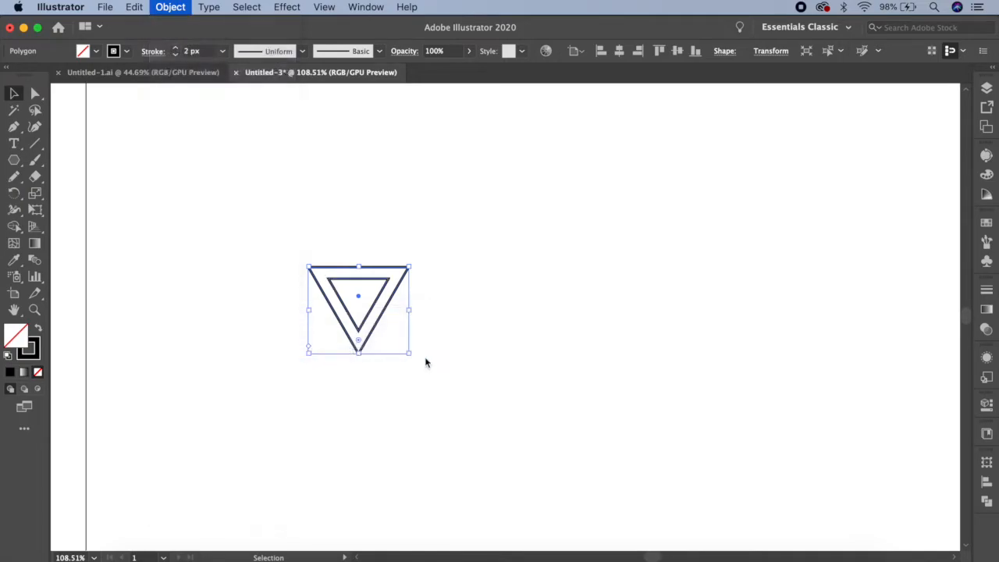
pyautogui.click(799, 189)
# Step: Offset the inner triangle's path inward again to add a third, smallest triangle at the centre
pyautogui.click(170, 7)
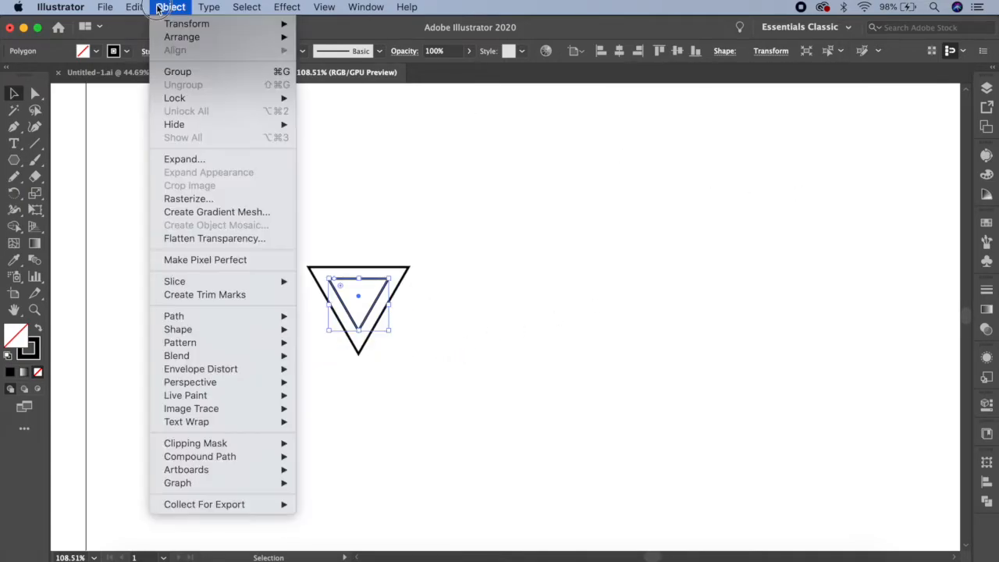
pyautogui.moveTo(198, 320)
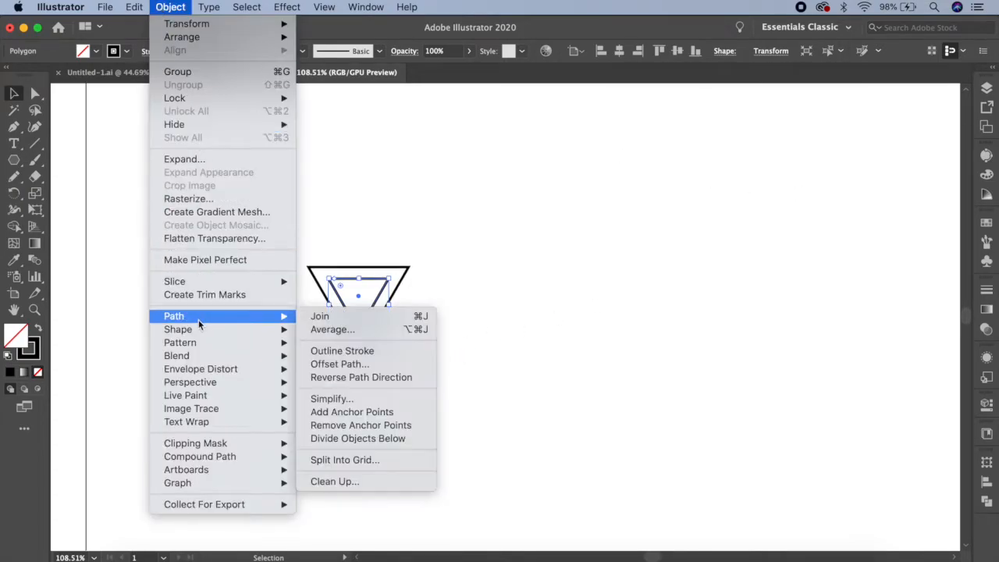
pyautogui.click(340, 363)
pyautogui.click(799, 189)
# Step: Apply a Round Join to the stroke corners of all three nested triangles
pyautogui.moveTo(254, 225); pyautogui.dragTo(445, 359)
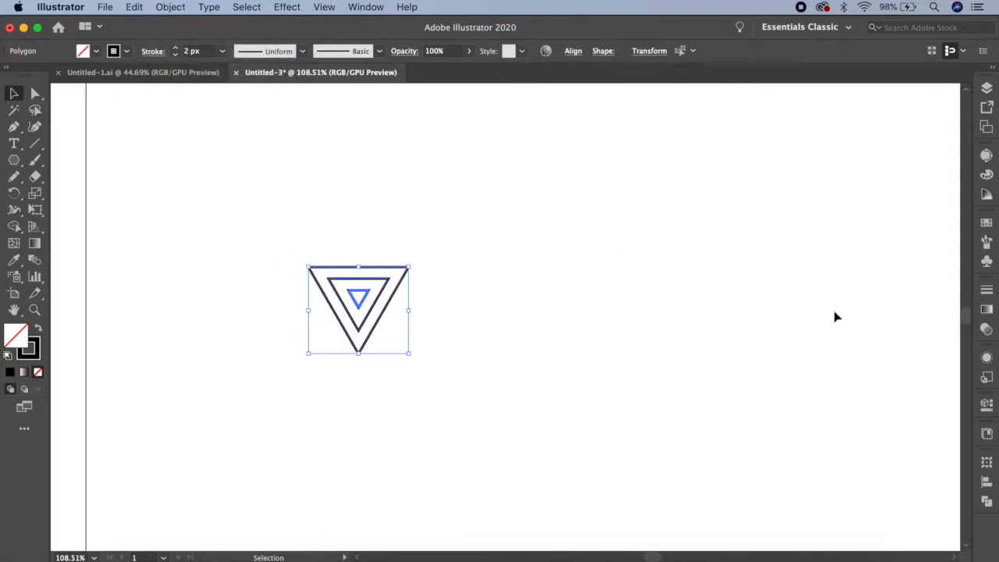
pyautogui.click(986, 289)
pyautogui.click(879, 342)
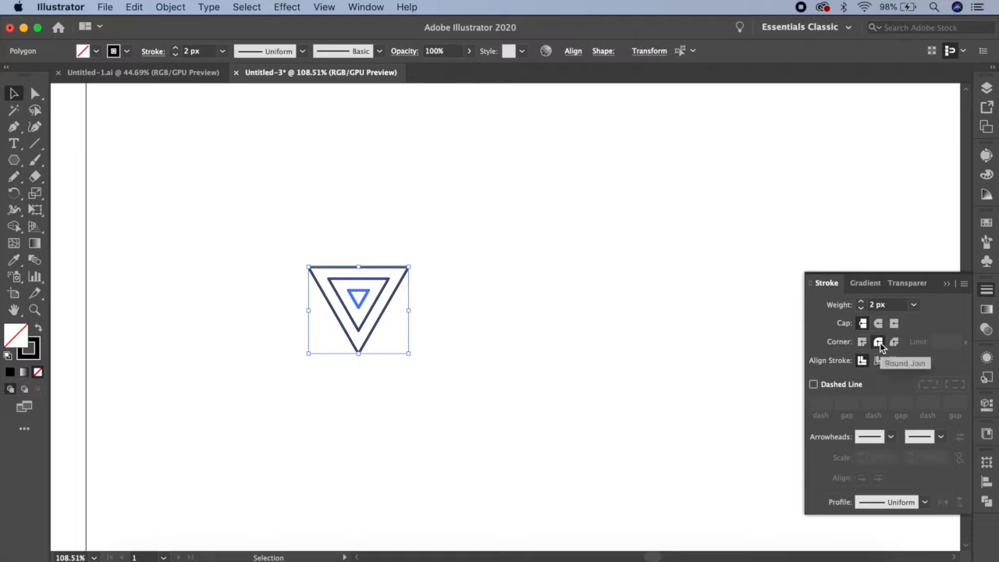
# Step: Copy the three nested triangles and paste a duplicate beside the original
pyautogui.click(135, 7)
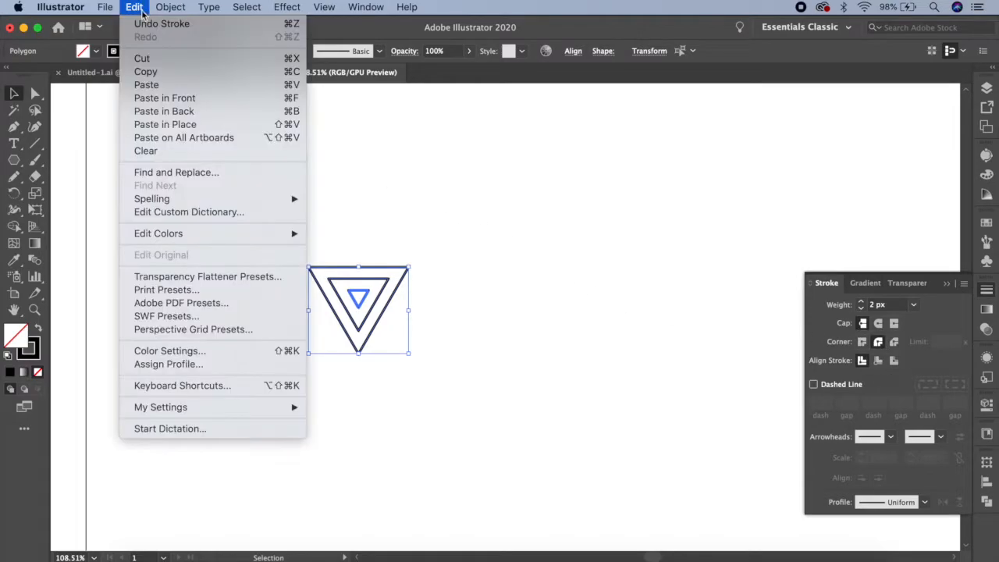
pyautogui.click(160, 73)
pyautogui.click(134, 7)
pyautogui.click(187, 96)
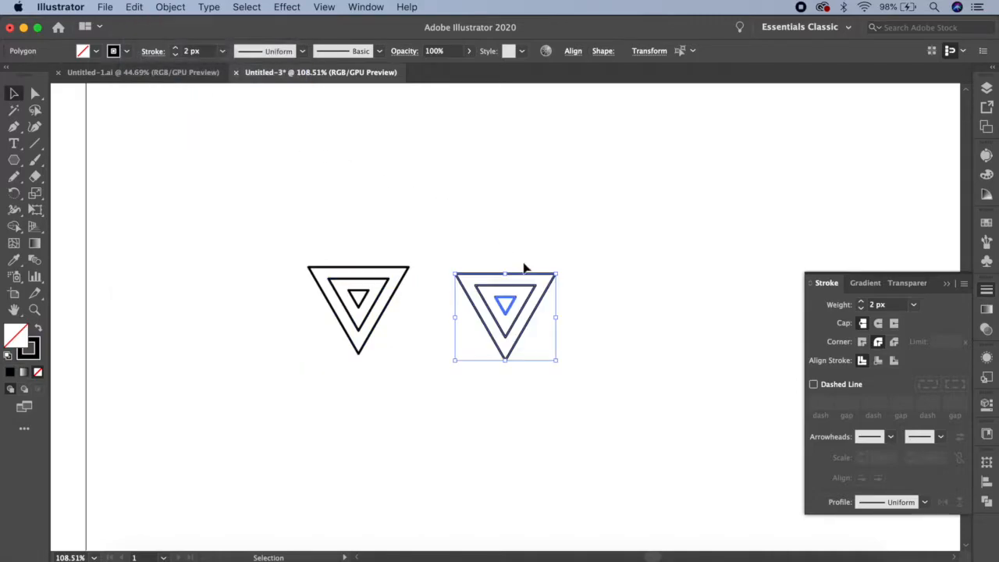
# Step: Expand the duplicated triangles so their strokes become filled shapes
pyautogui.click(170, 7)
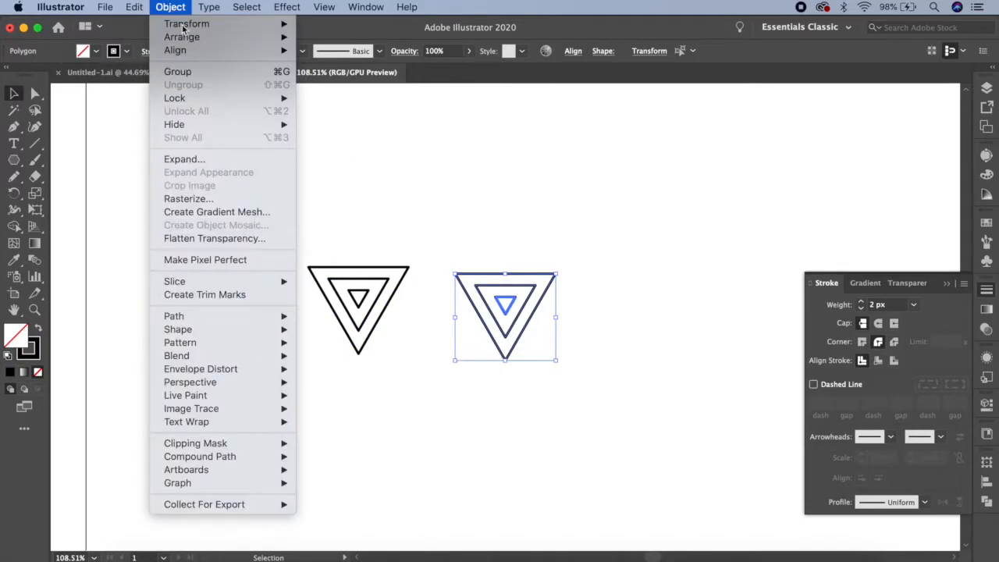
pyautogui.click(203, 160)
pyautogui.click(538, 377)
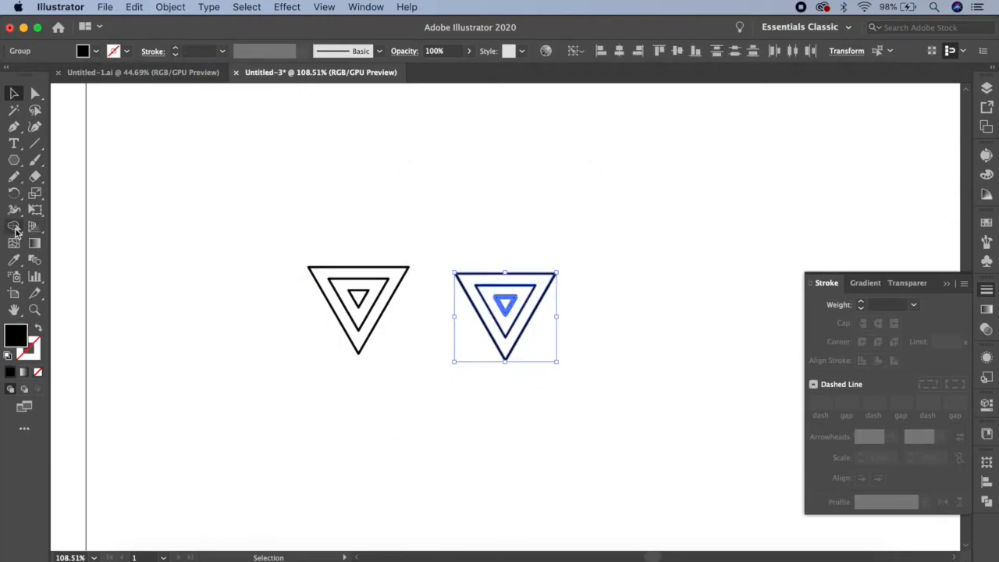
# Step: Fill the duplicate's outer band and centre triangle solid black with the Shape Builder tool, then deselect it and collapse the stroke settings
pyautogui.click(14, 226)
pyautogui.scroll(5, 566, 268)
pyautogui.scroll(-4, 547, 283)
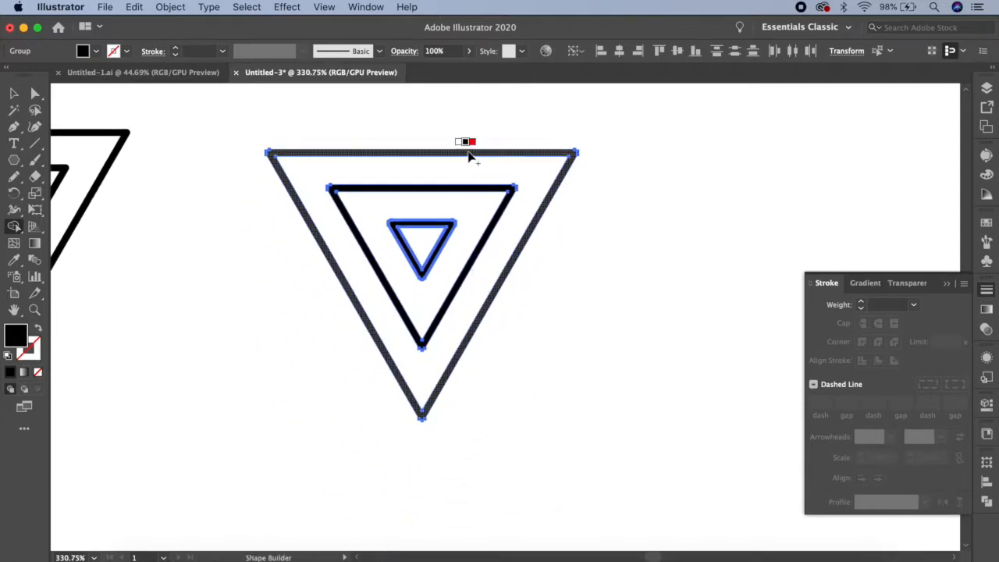
pyautogui.click(469, 181)
pyautogui.click(433, 225)
pyautogui.click(14, 92)
pyautogui.click(234, 196)
pyautogui.scroll(-6, 234, 196)
pyautogui.moveTo(383, 295); pyautogui.dragTo(515, 297)
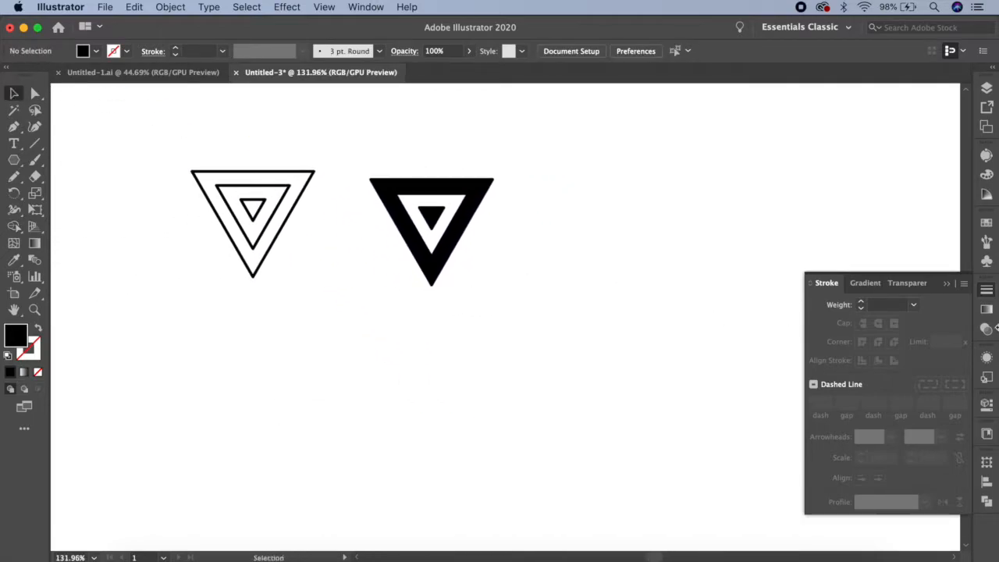
pyautogui.click(946, 286)
# Step: Select the outlined nested triangles and start a new Pattern Brush from them
pyautogui.moveTo(176, 132); pyautogui.dragTo(319, 268)
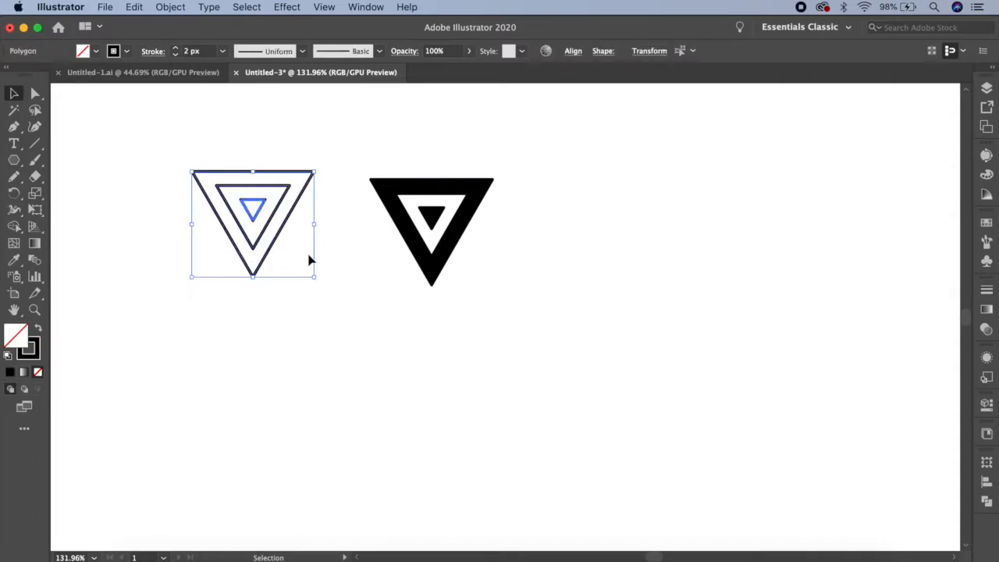
pyautogui.click(366, 7)
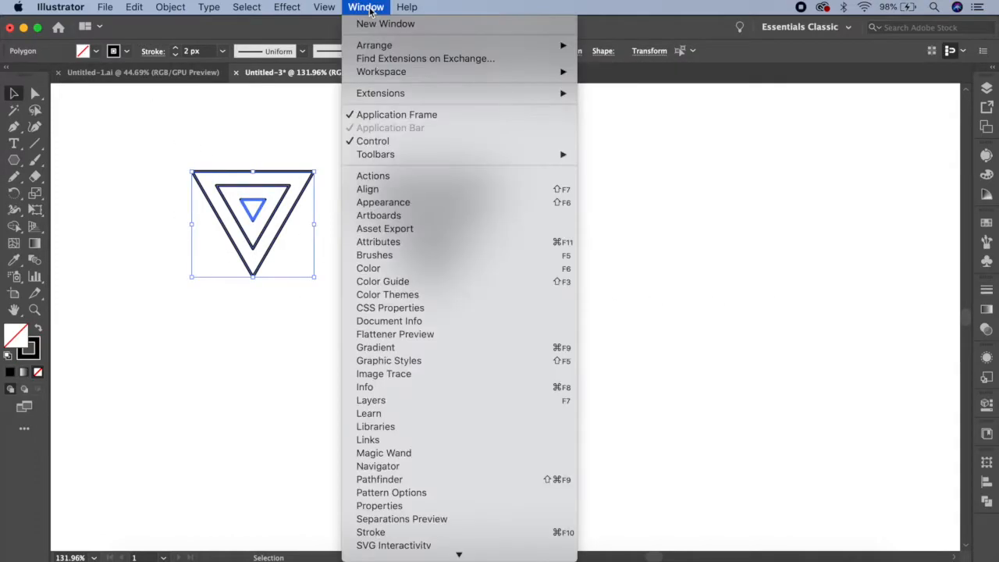
pyautogui.click(413, 261)
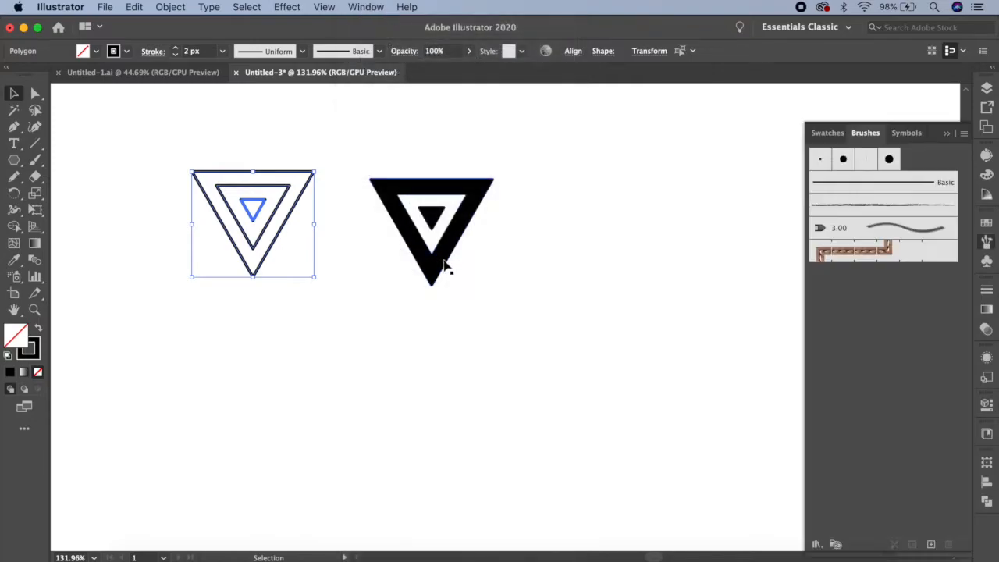
pyautogui.click(964, 134)
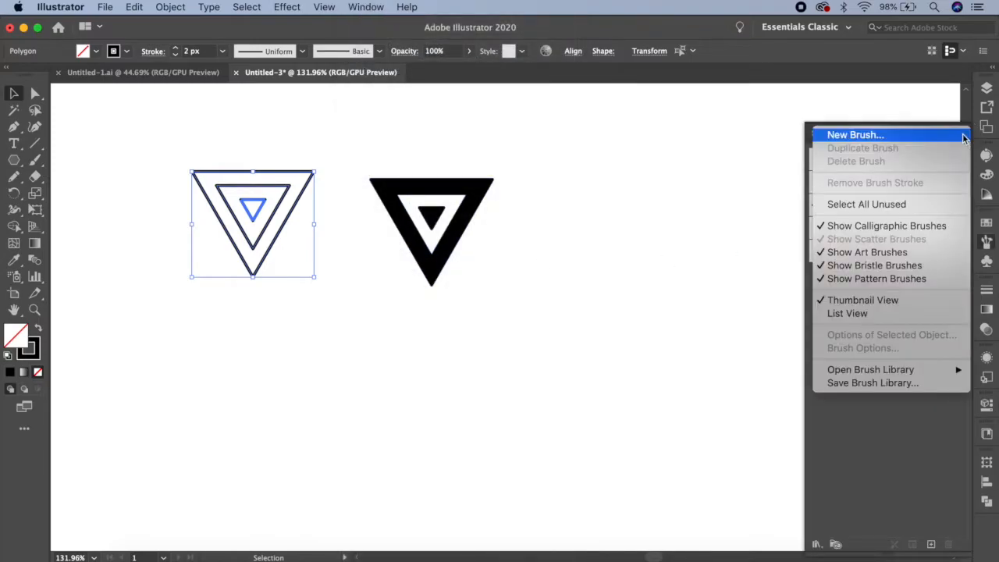
pyautogui.click(855, 135)
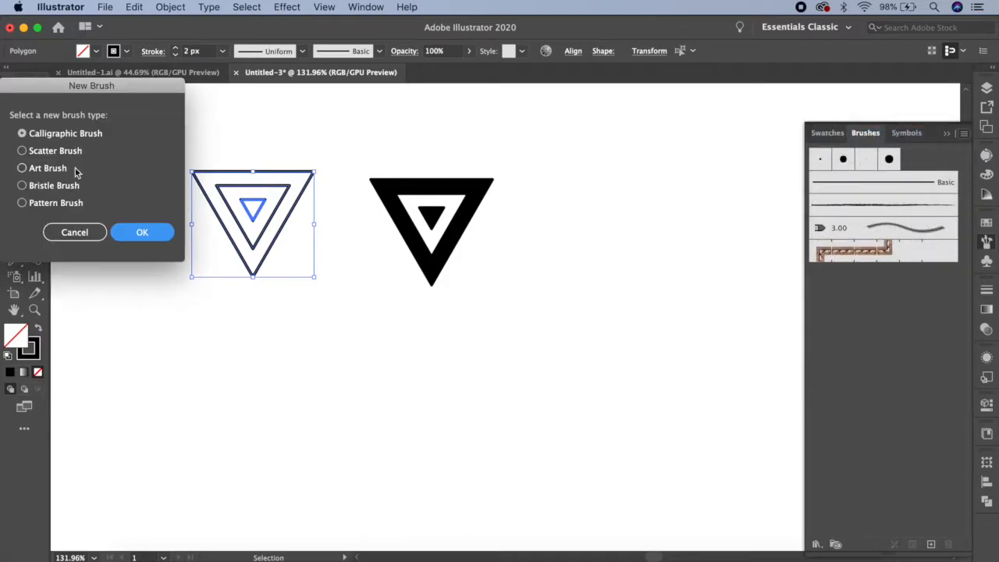
pyautogui.moveTo(109, 88); pyautogui.dragTo(495, 139)
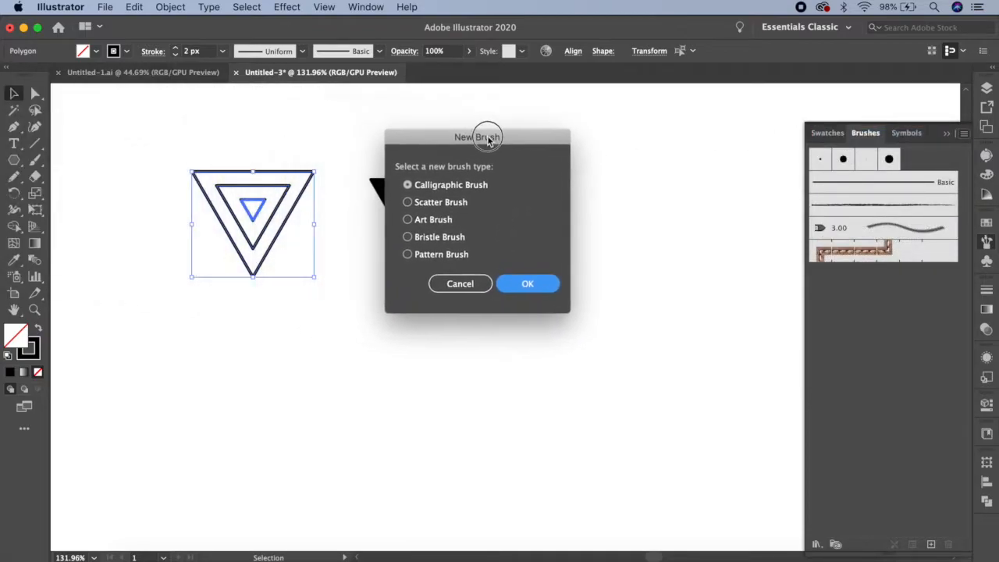
pyautogui.click(408, 255)
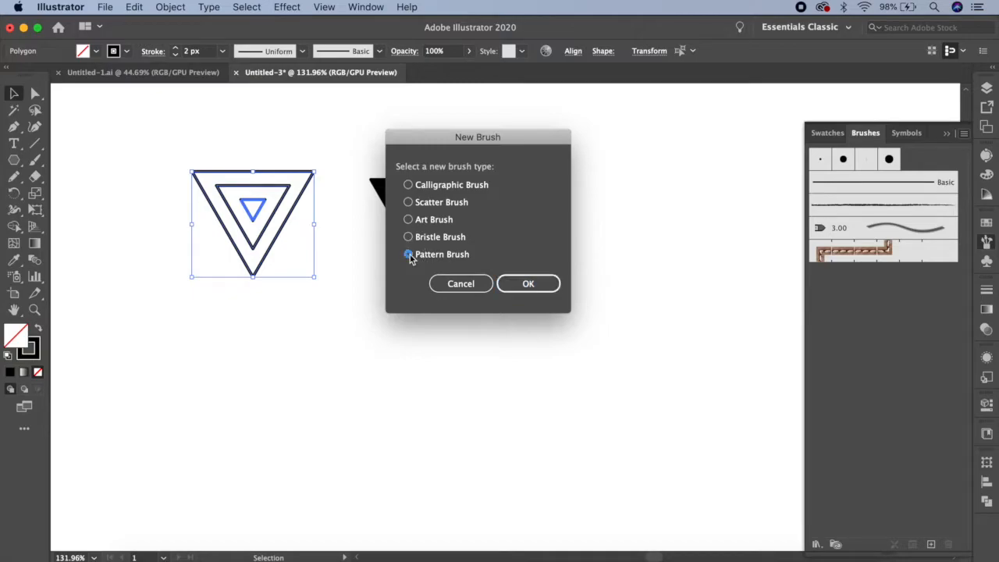
pyautogui.click(526, 284)
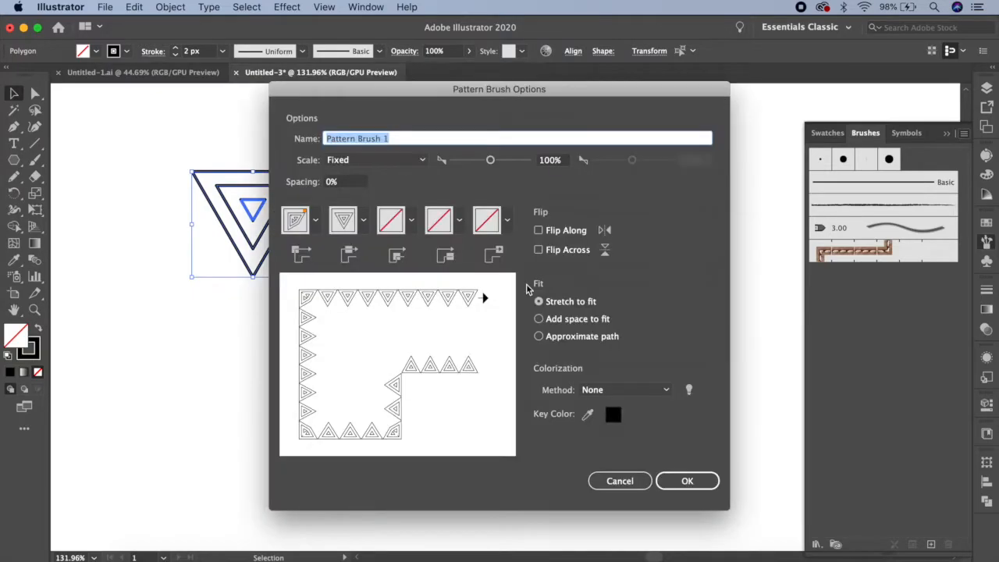
# Step: Give the pattern brush an automatically generated outer corner tile, set its fit to Approximate path, and create it
pyautogui.click(316, 221)
pyautogui.click(255, 278)
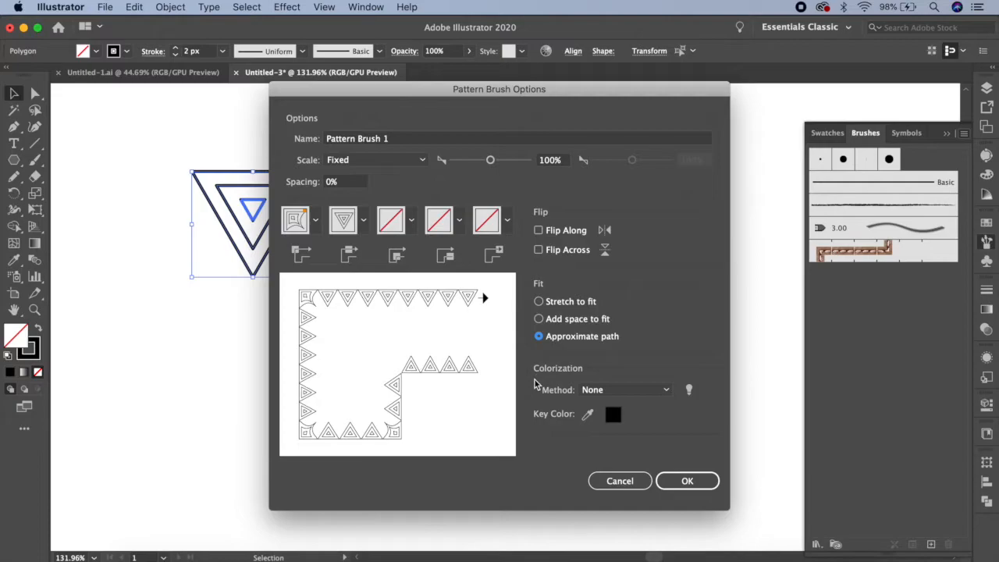
pyautogui.click(699, 482)
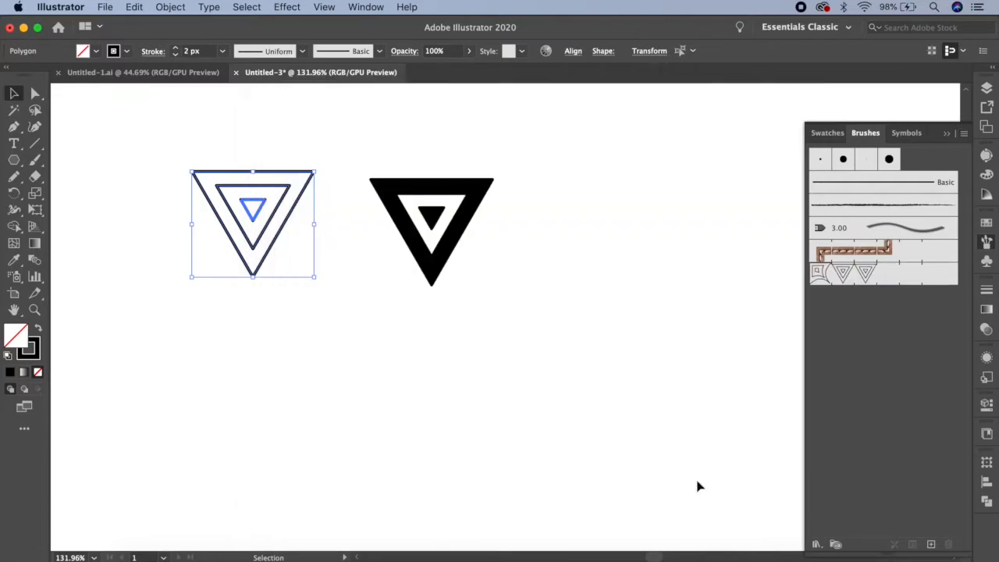
# Step: Create a second pattern brush from the outlined triangles with the same outer corner tile style, Flip Across, and the Approximate path fit
pyautogui.click(965, 134)
pyautogui.click(872, 139)
pyautogui.click(408, 254)
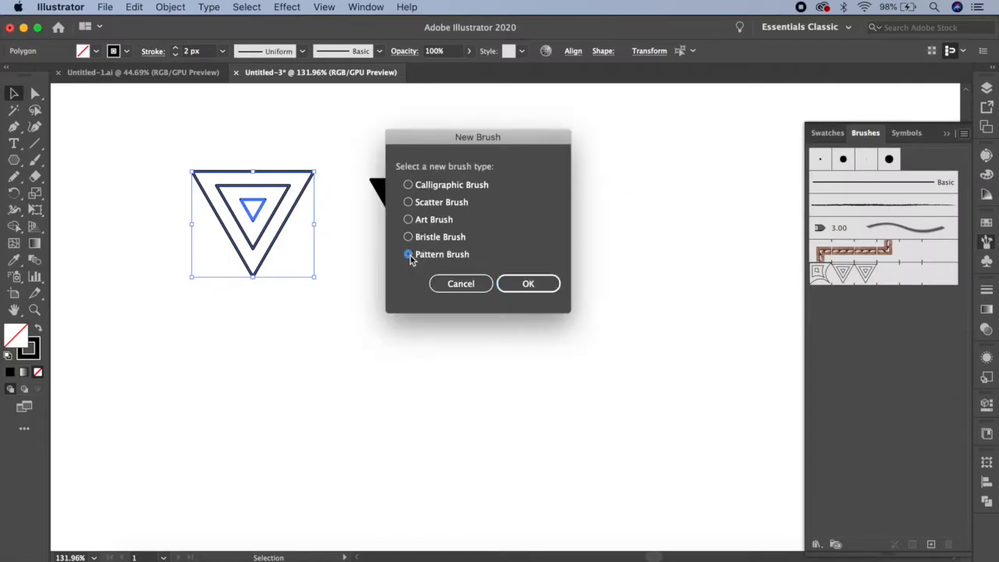
pyautogui.click(529, 284)
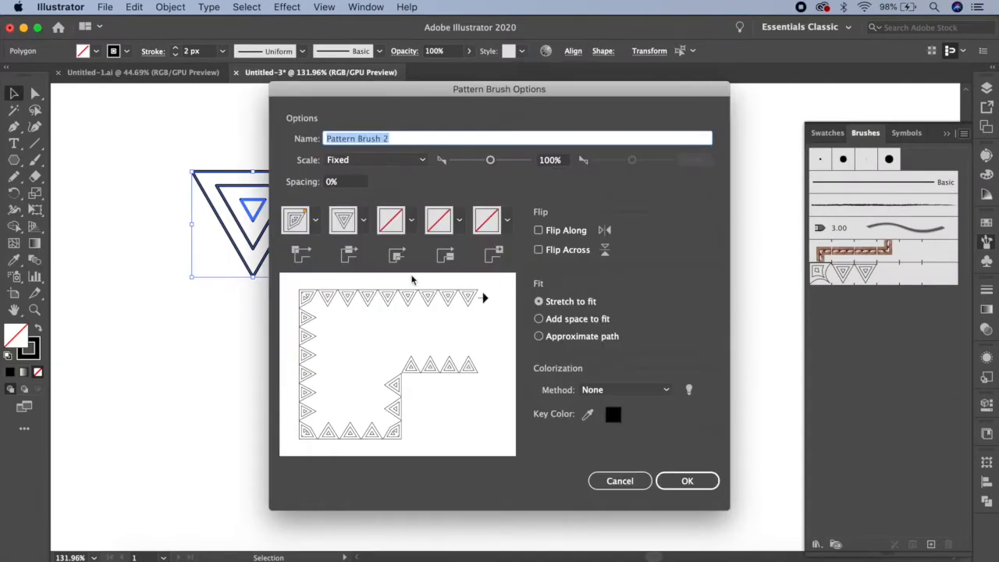
pyautogui.click(316, 220)
pyautogui.click(240, 279)
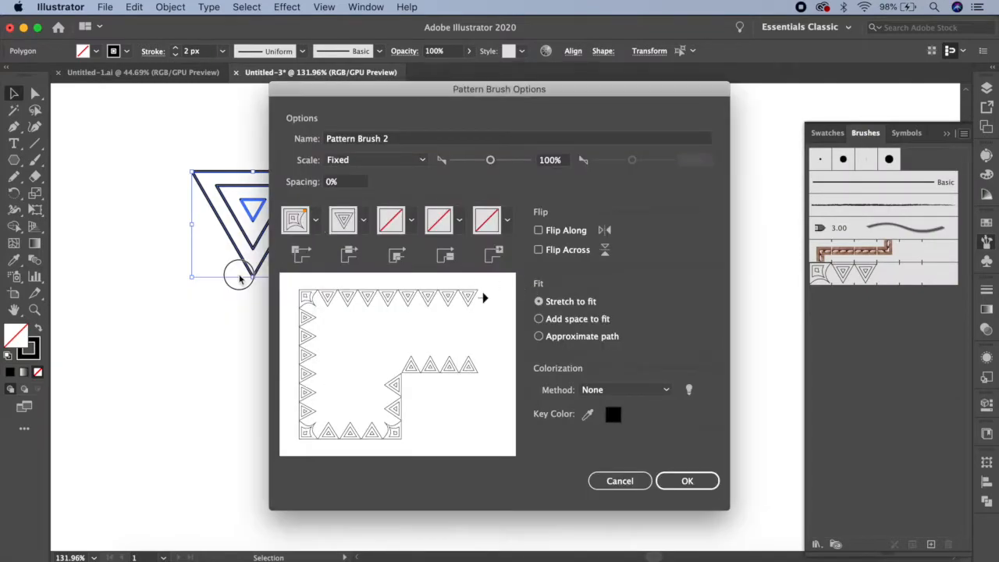
pyautogui.click(539, 250)
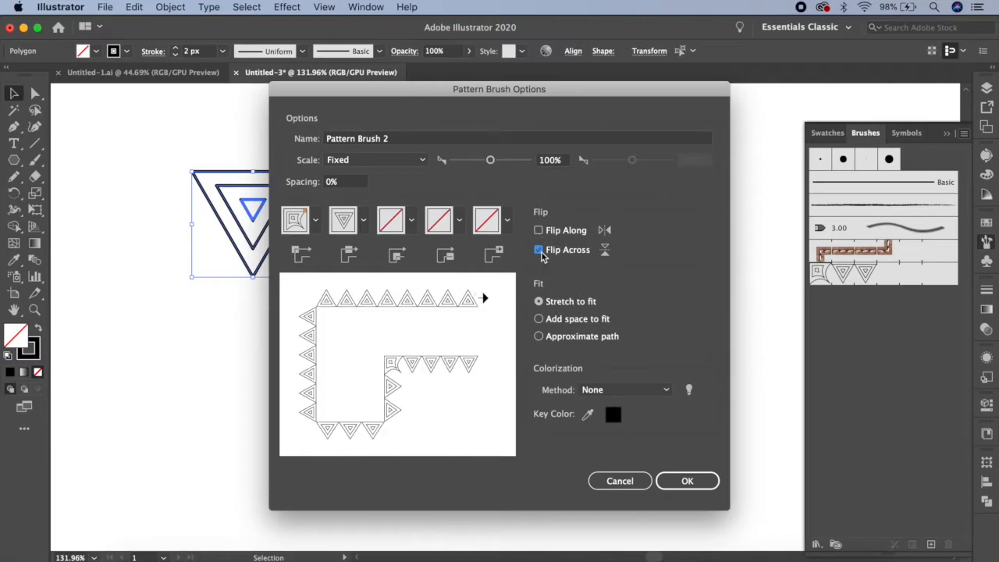
pyautogui.click(539, 339)
pyautogui.click(685, 481)
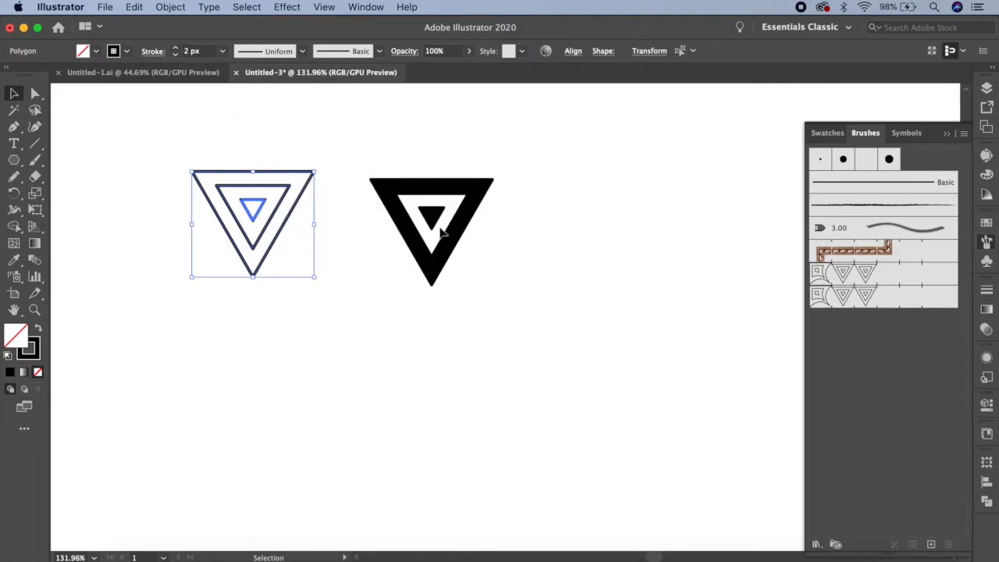
# Step: Select the solid black nested triangles and start a new Pattern Brush from them
pyautogui.moveTo(367, 169); pyautogui.dragTo(504, 290)
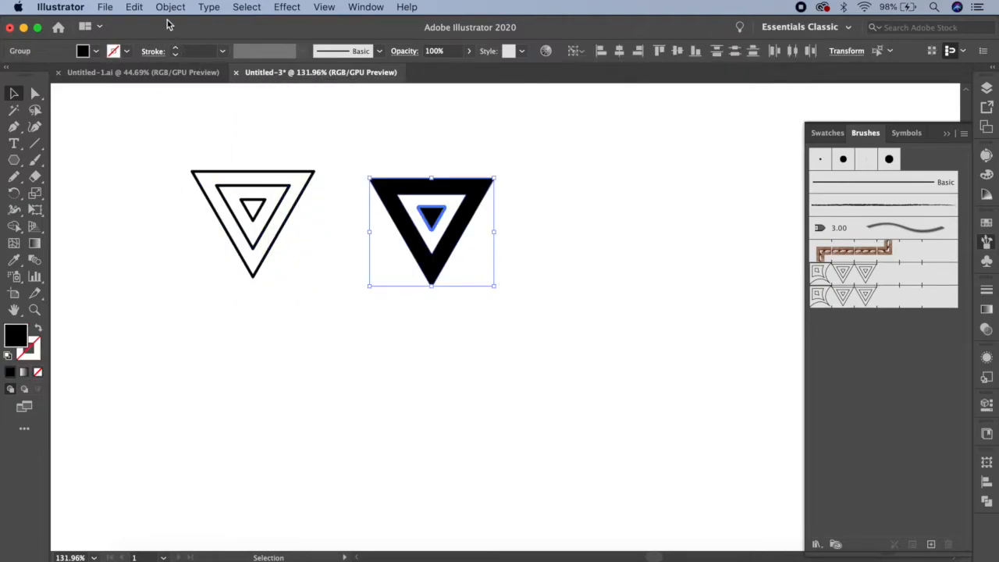
pyautogui.click(963, 134)
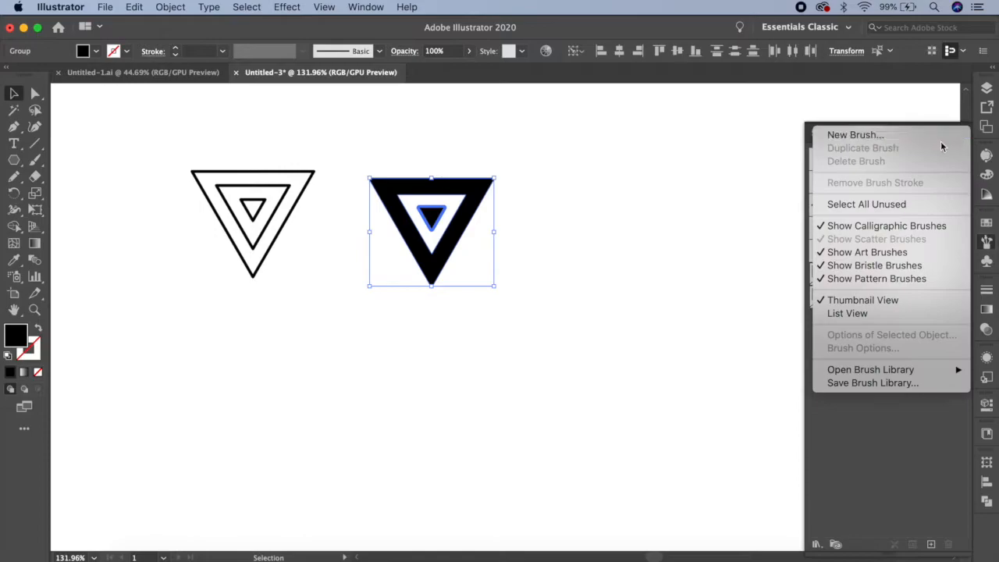
pyautogui.click(861, 137)
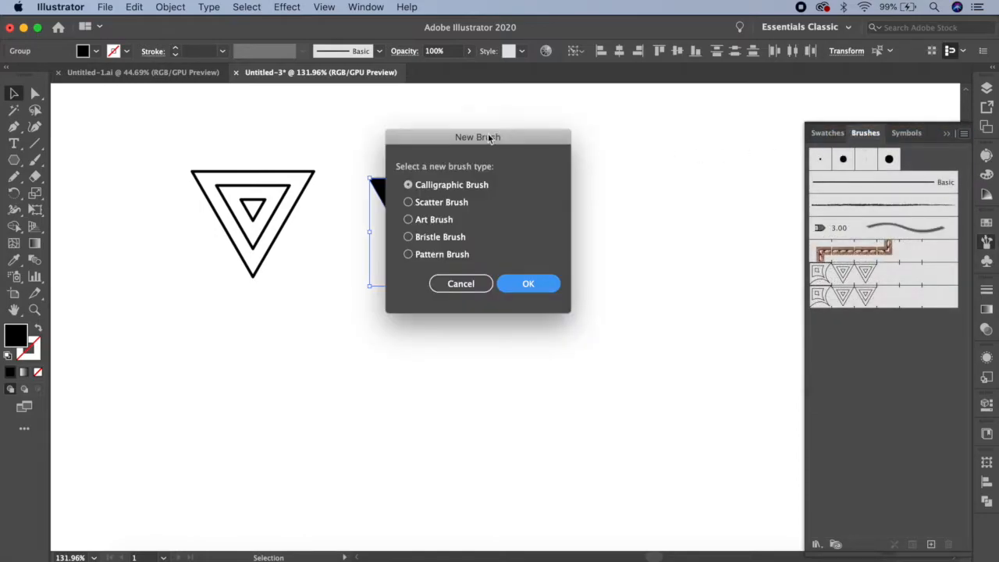
pyautogui.moveTo(489, 138); pyautogui.dragTo(623, 130)
pyautogui.click(542, 247)
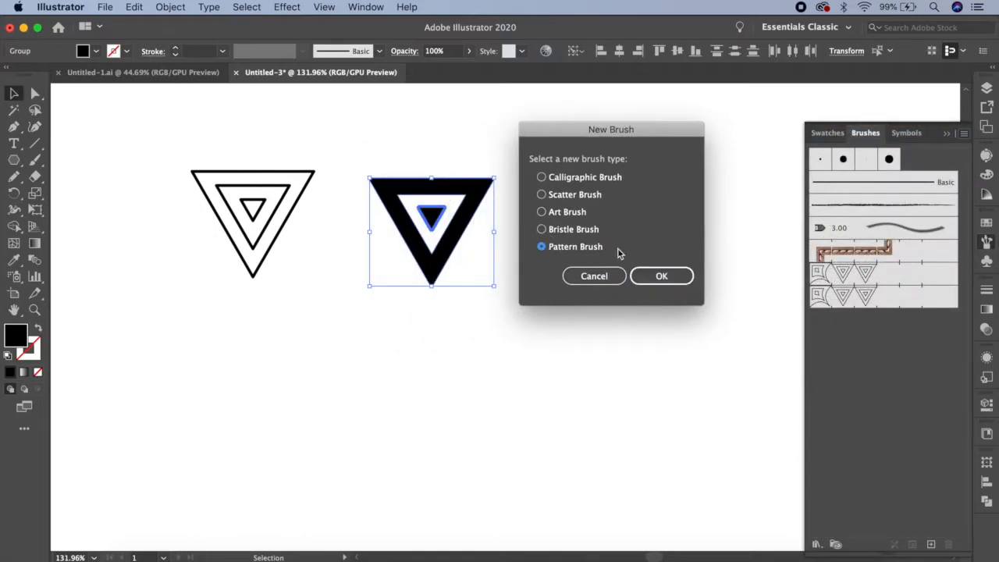
pyautogui.click(660, 282)
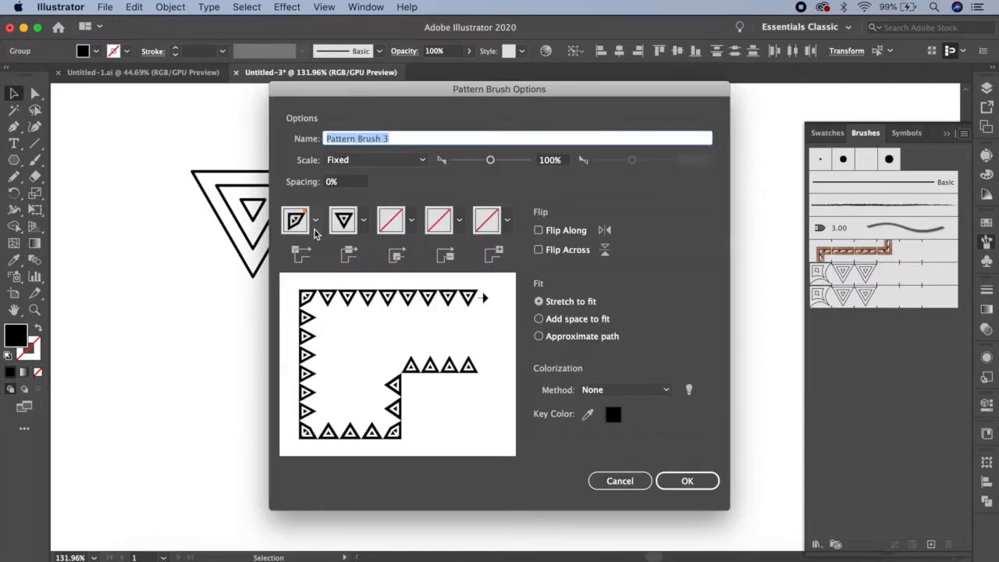
# Step: Give the solid triangle brush an Auto-Centered outer corner tile and the Approximate path fit, and create it
pyautogui.click(315, 220)
pyautogui.click(231, 284)
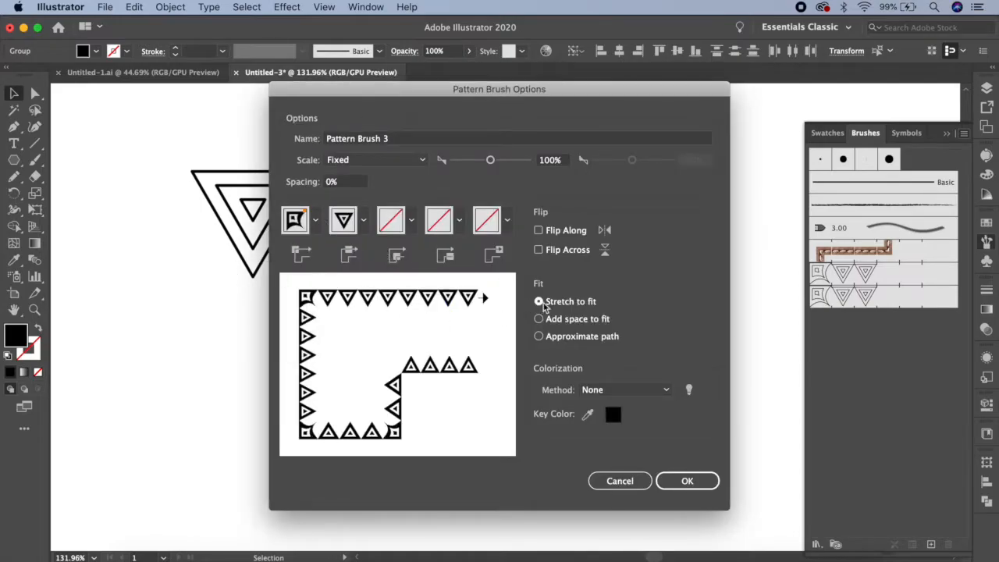
pyautogui.click(538, 337)
pyautogui.click(684, 481)
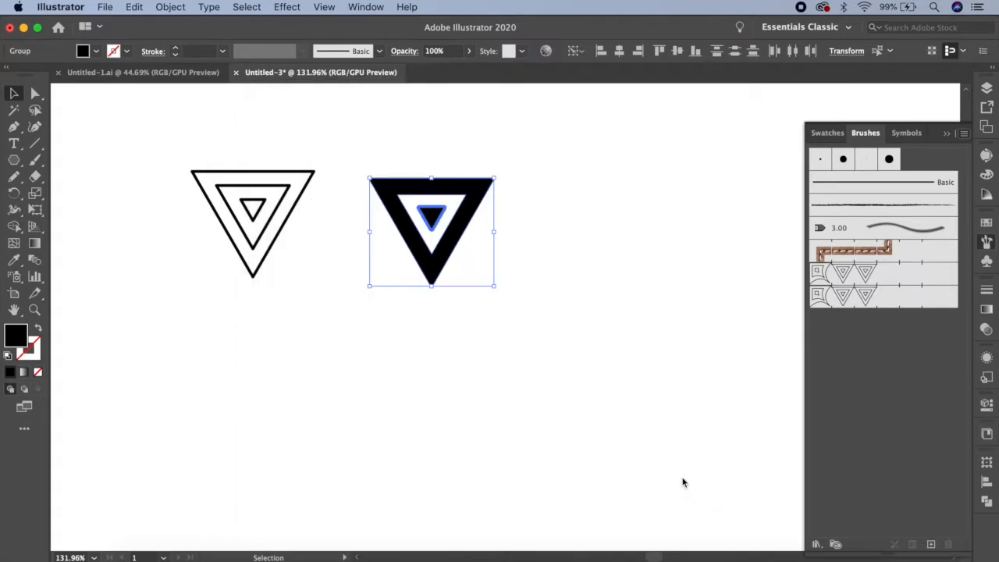
# Step: Create another pattern brush from the solid triangles with an Auto-Centered outer corner tile, Flip Across, and the Approximate path fit
pyautogui.click(964, 134)
pyautogui.click(849, 135)
pyautogui.click(543, 247)
pyautogui.click(676, 278)
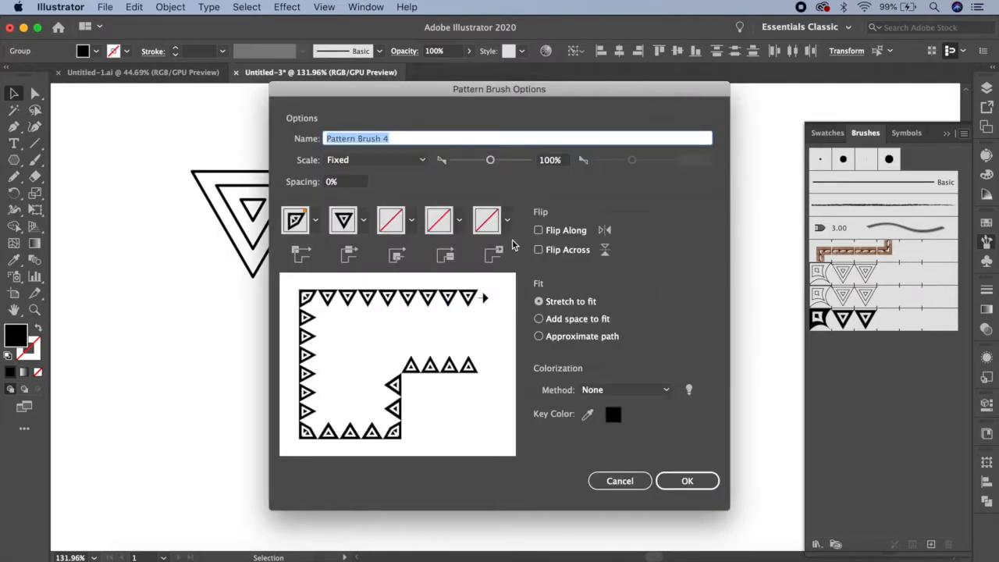
pyautogui.click(315, 220)
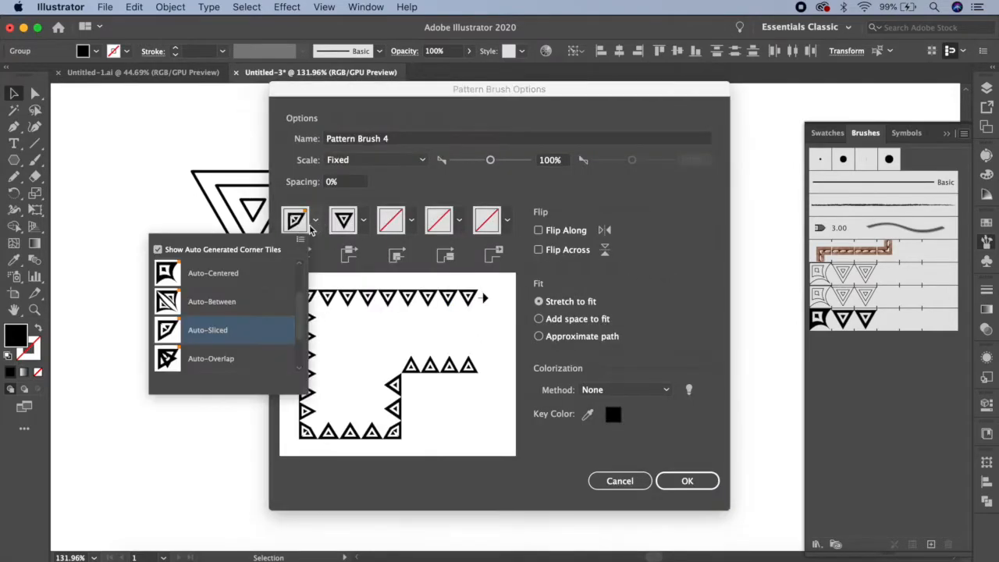
pyautogui.click(245, 279)
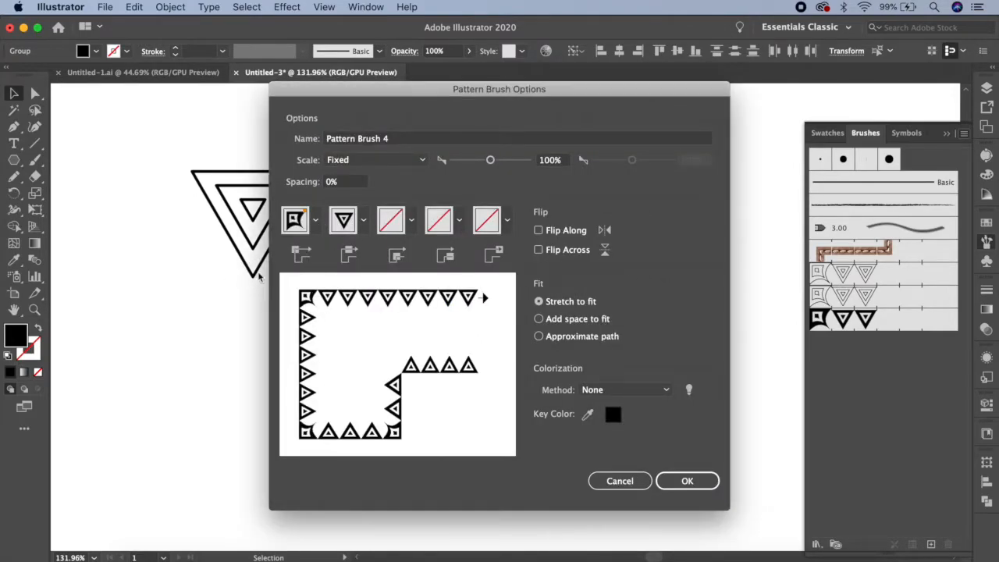
pyautogui.click(539, 249)
pyautogui.click(539, 337)
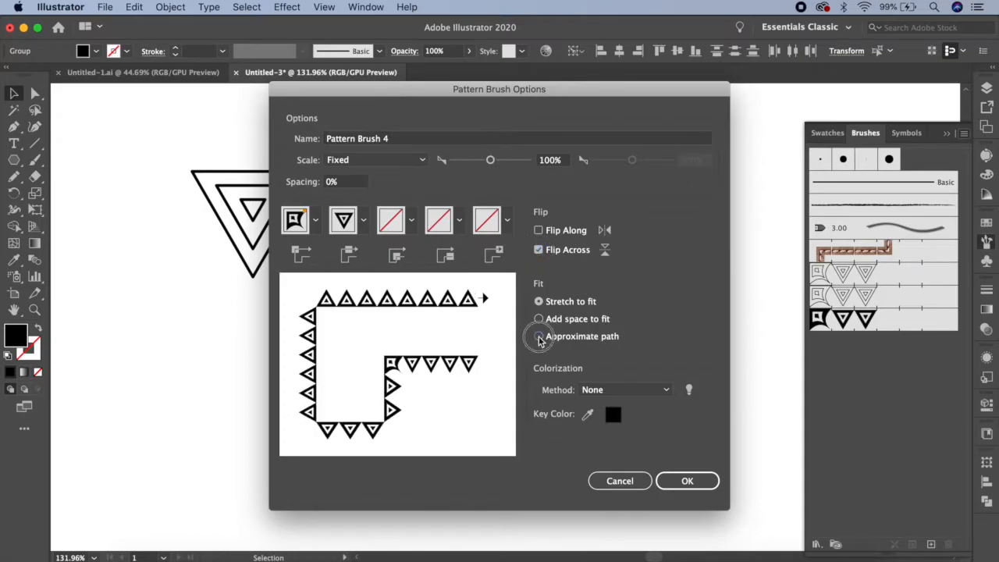
pyautogui.click(687, 479)
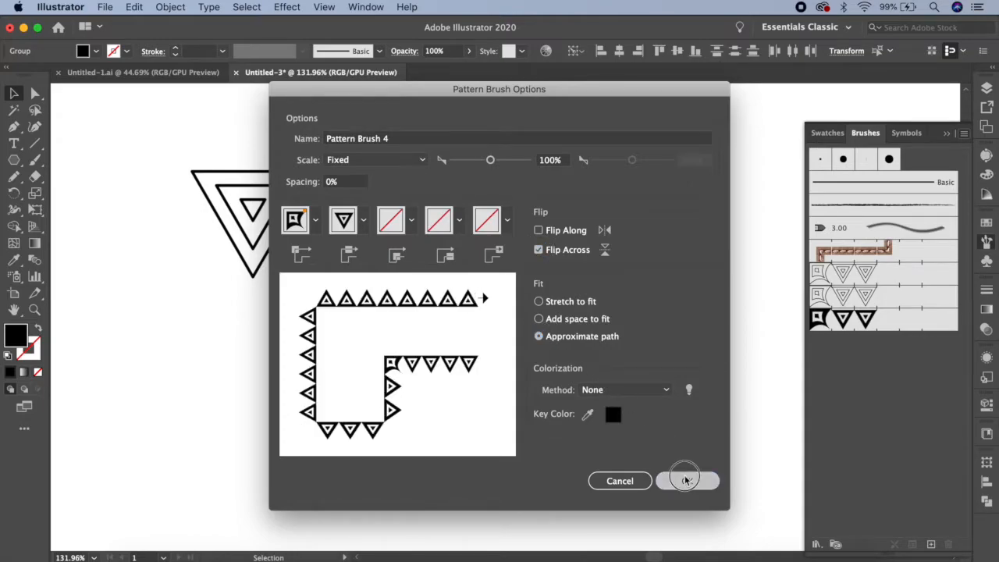
# Step: Select both the outlined and the solid triangle motifs and clear them from the document
pyautogui.moveTo(172, 146); pyautogui.dragTo(544, 353)
pyautogui.click(134, 7)
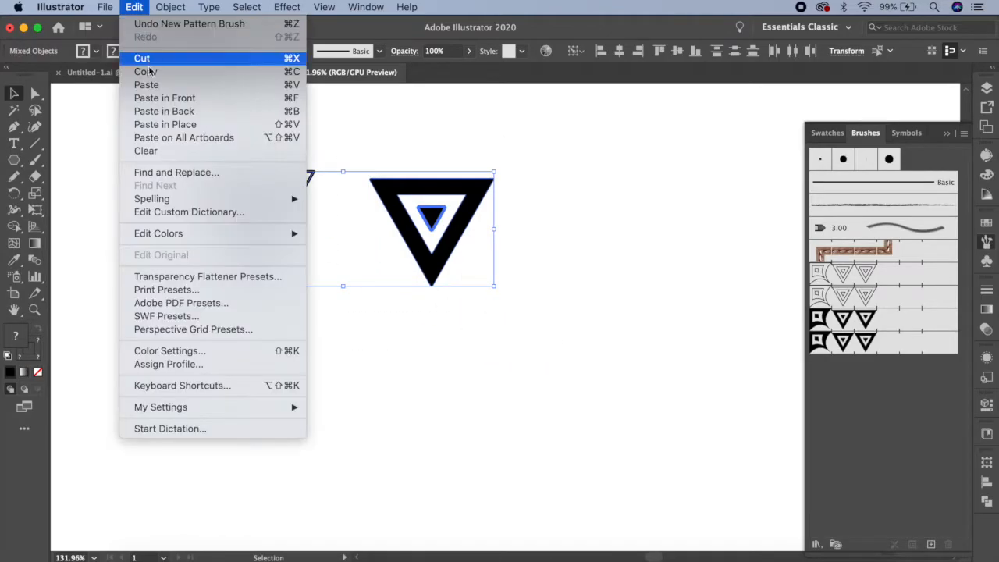
pyautogui.click(160, 149)
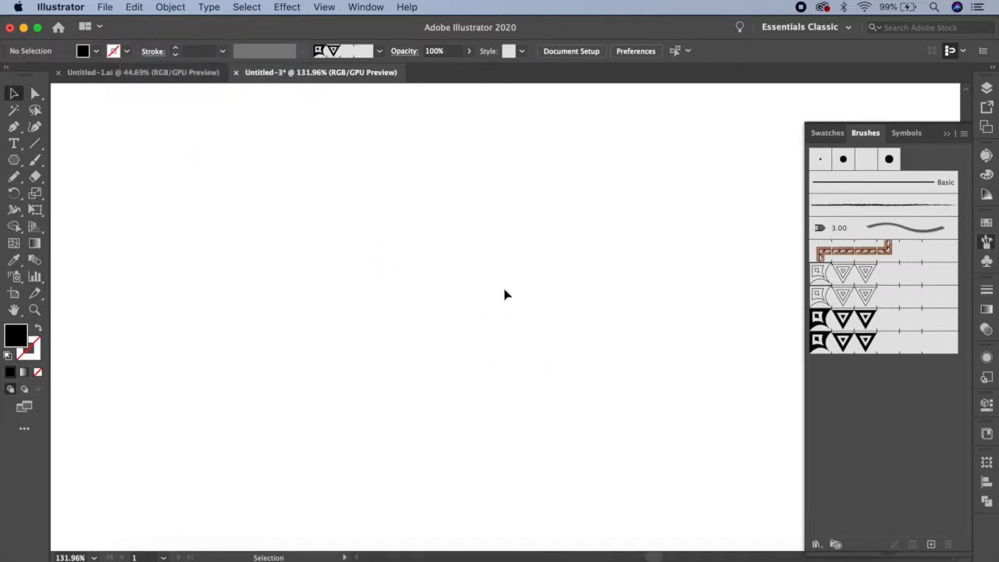
# Step: Create an 800 × 800 px circle with the Ellipse tool on the empty artboard
pyautogui.press('super+0')
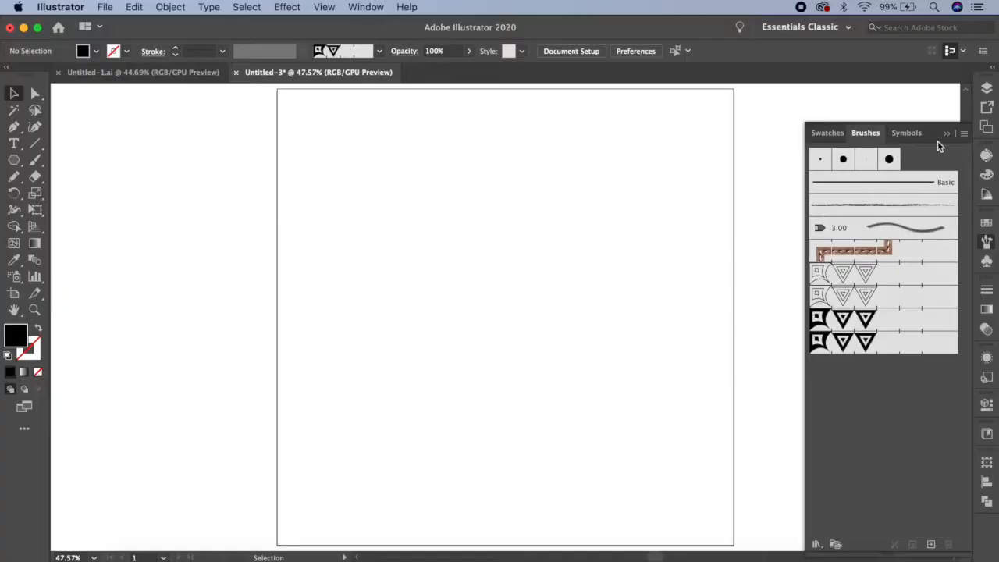
pyautogui.scroll(-2, 601, 218)
pyautogui.moveTo(562, 212); pyautogui.dragTo(512, 220)
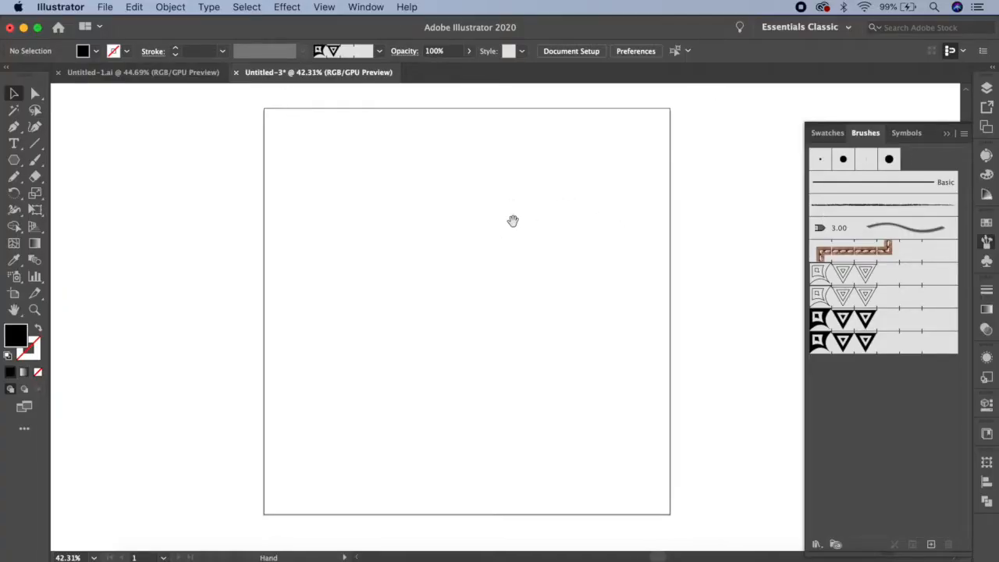
pyautogui.click(12, 162)
pyautogui.click(74, 194)
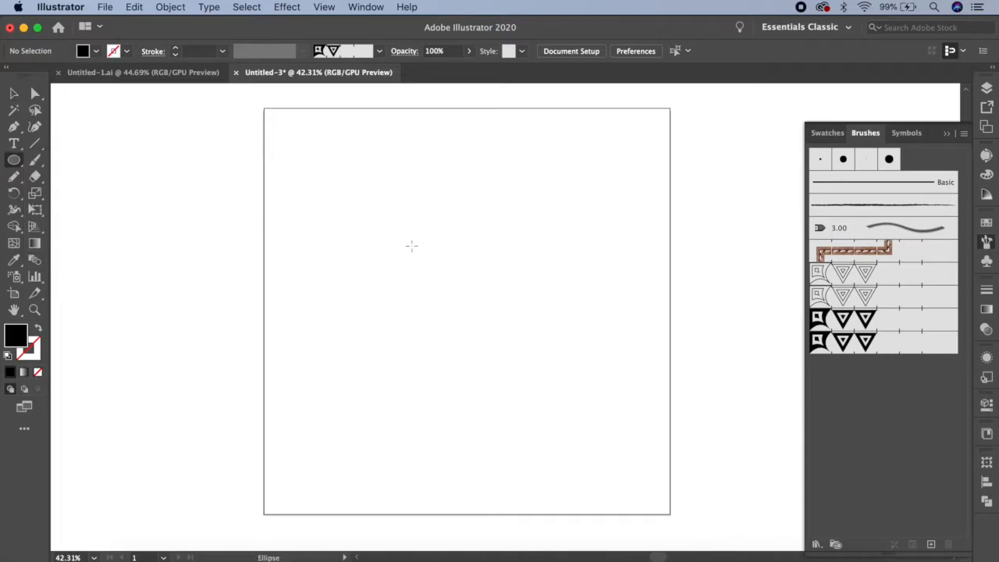
pyautogui.click(465, 290)
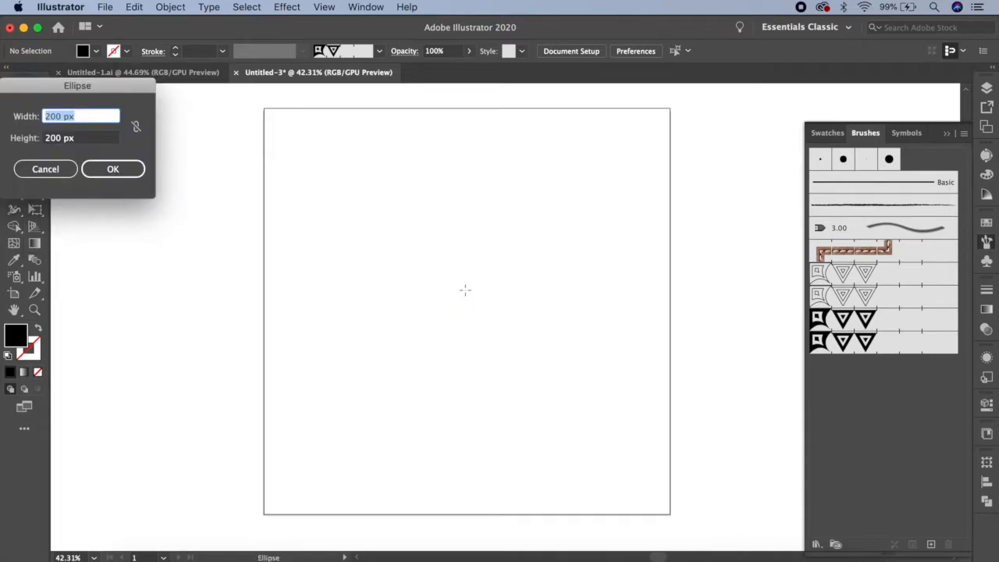
pyautogui.write('800')
pyautogui.press('Tab')
pyautogui.write('80')
pyautogui.click(121, 169)
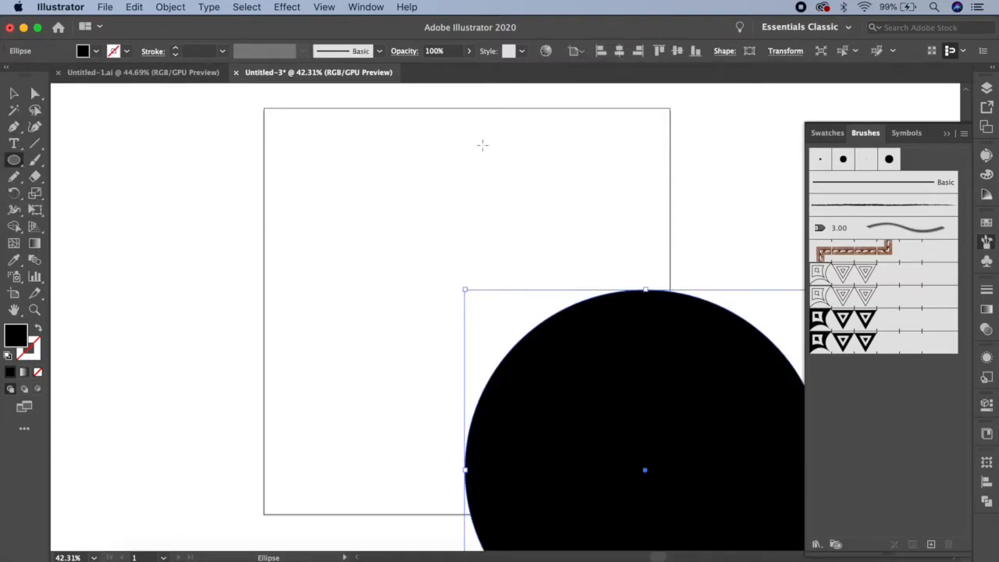
# Step: Centre the circle on the artboard and swap its fill for a stroke using the unflipped solid triangle pattern brush
pyautogui.click(620, 51)
pyautogui.click(677, 51)
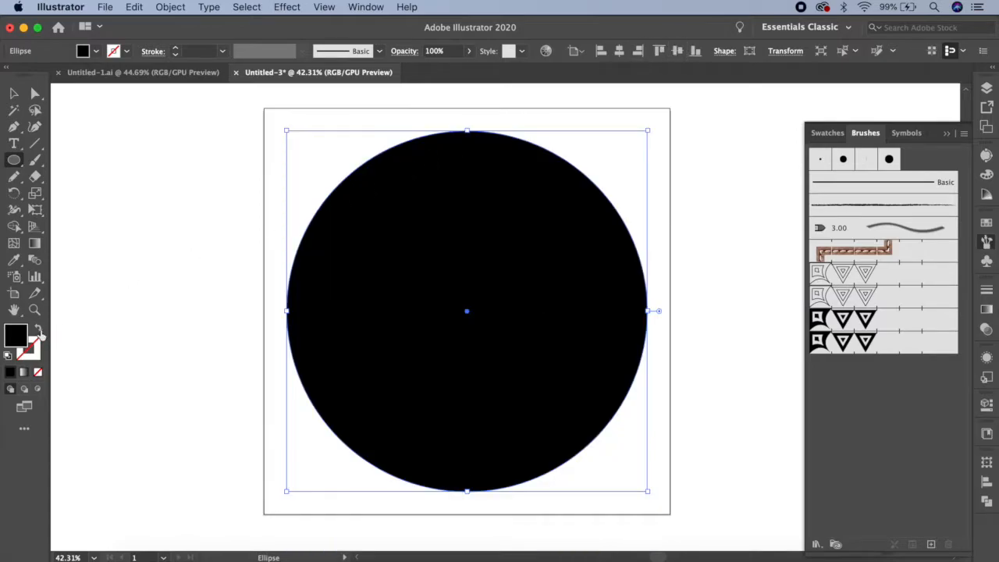
pyautogui.click(38, 332)
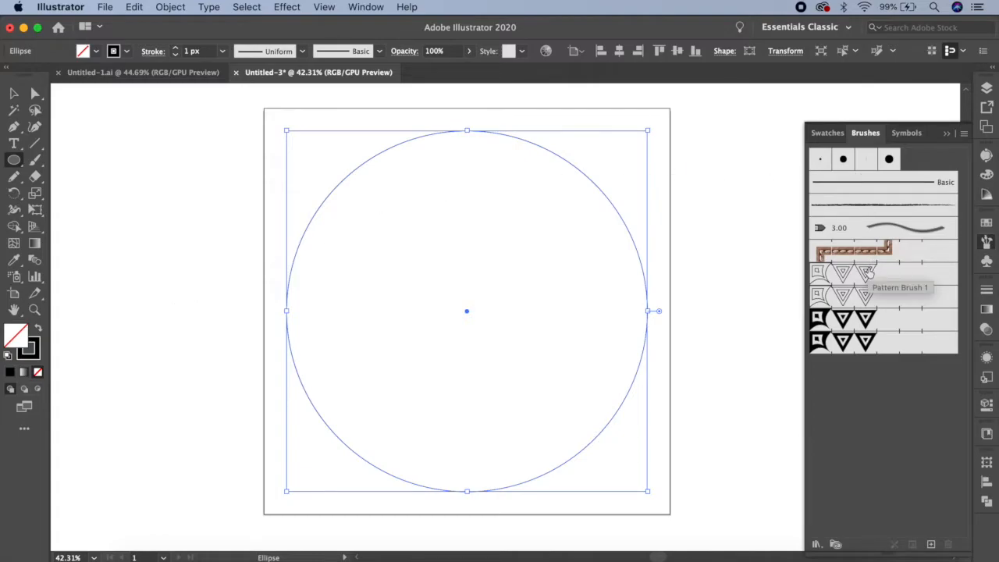
pyautogui.click(863, 320)
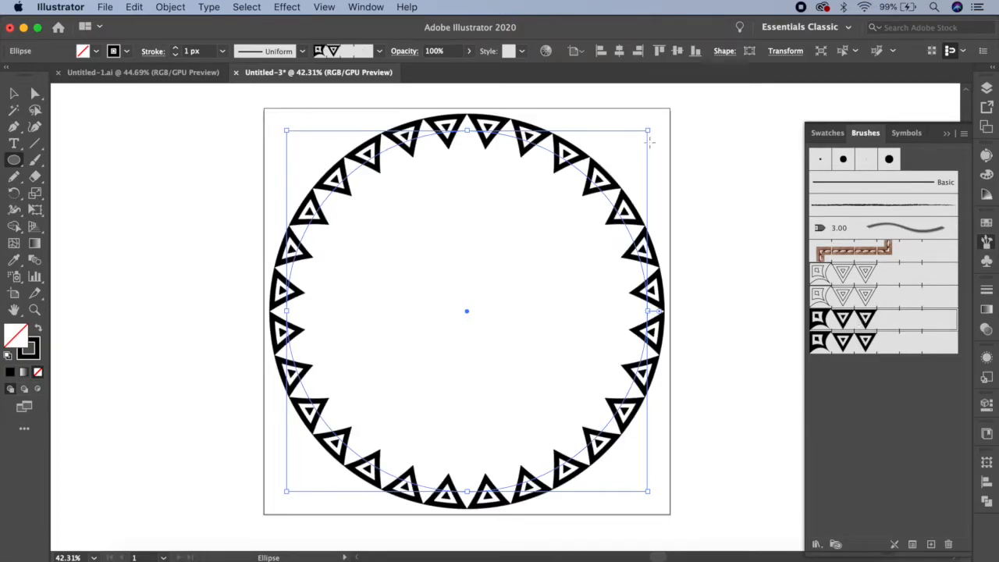
# Step: Copy the solid triangle ring and paste the duplicate in place
pyautogui.click(136, 7)
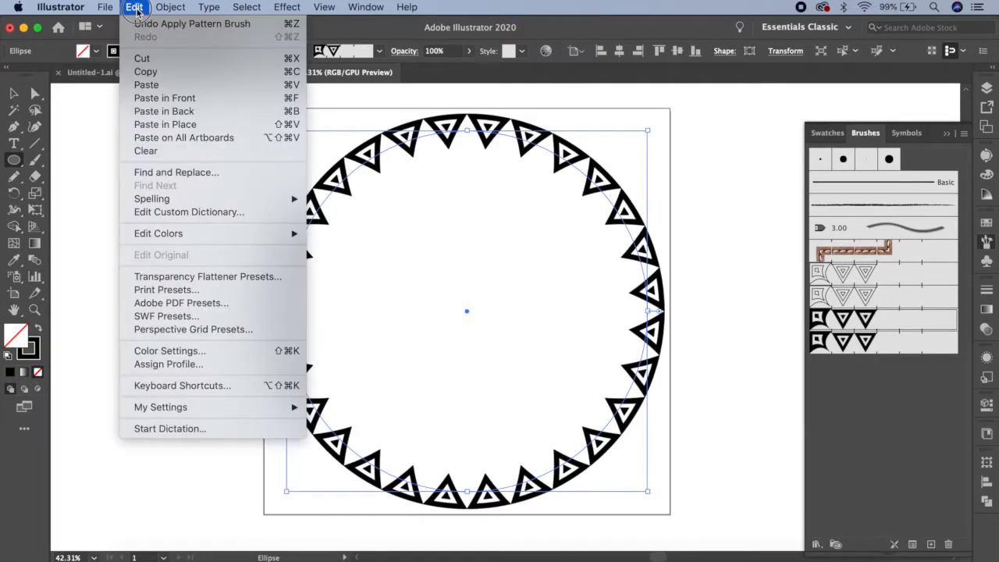
pyautogui.click(160, 73)
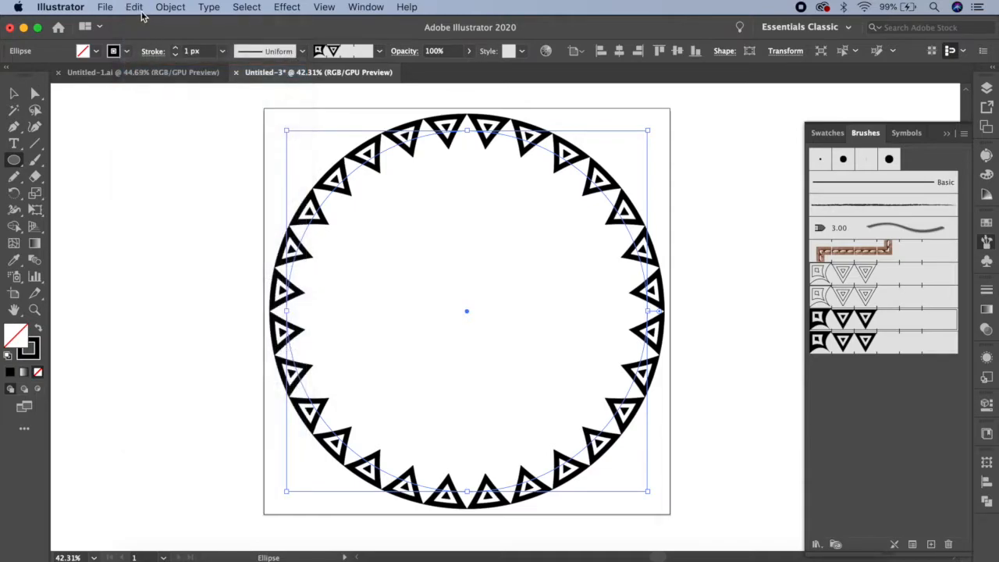
pyautogui.click(136, 8)
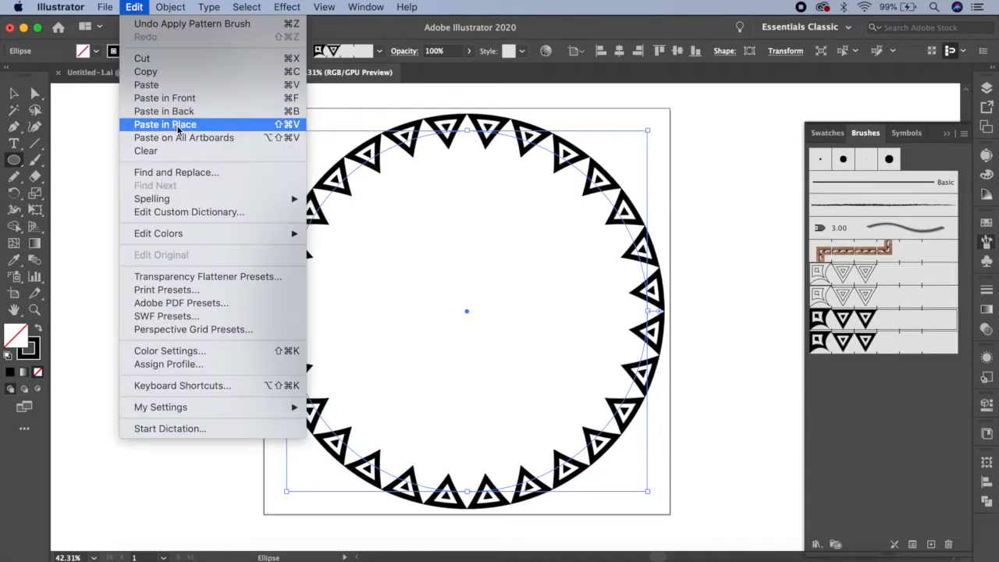
pyautogui.click(178, 125)
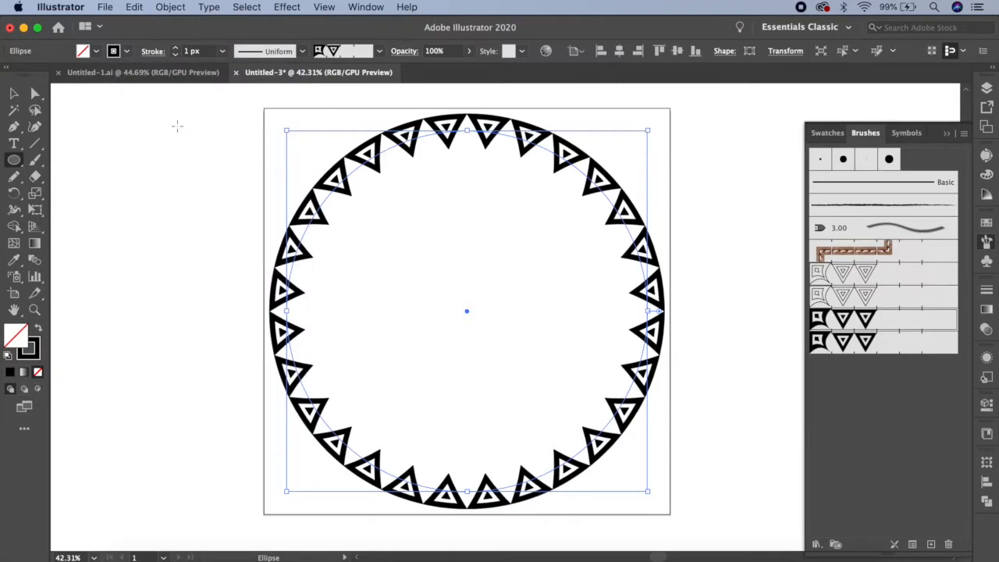
# Step: Scale the duplicated ring proportionally to 740 × 740 px and apply the flipped outlined triangle pattern brush to it
pyautogui.click(785, 51)
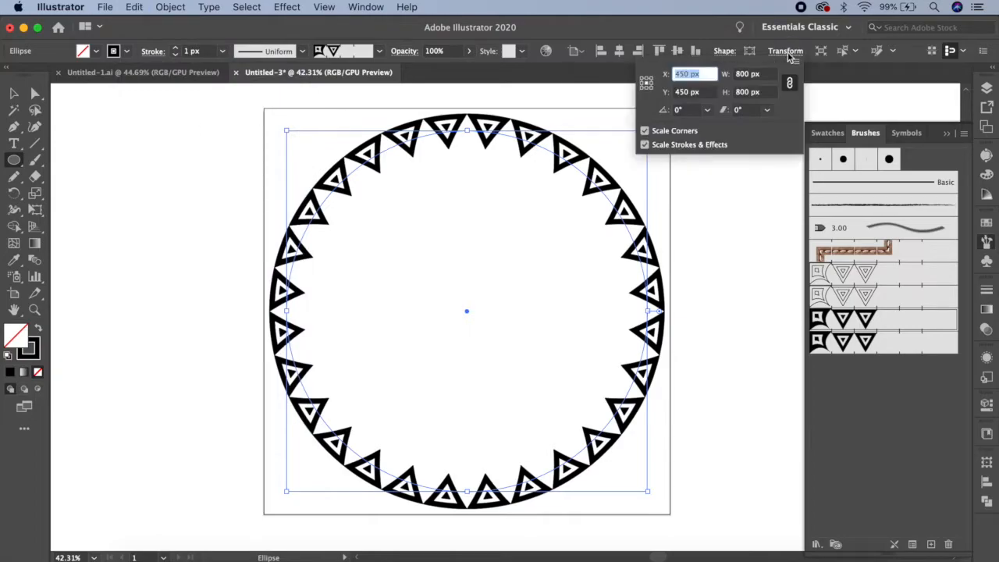
pyautogui.click(741, 74)
pyautogui.write('74')
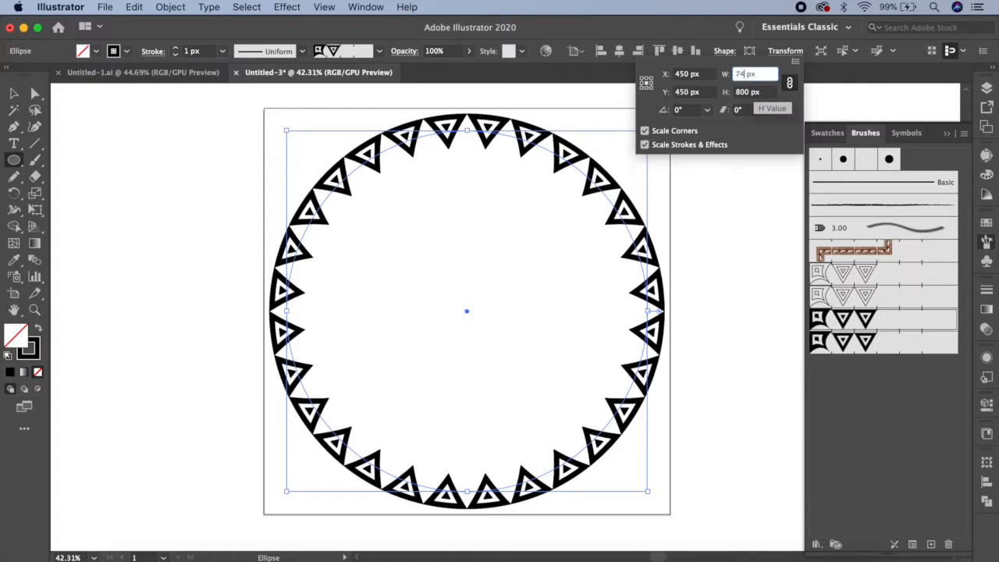
pyautogui.write('0')
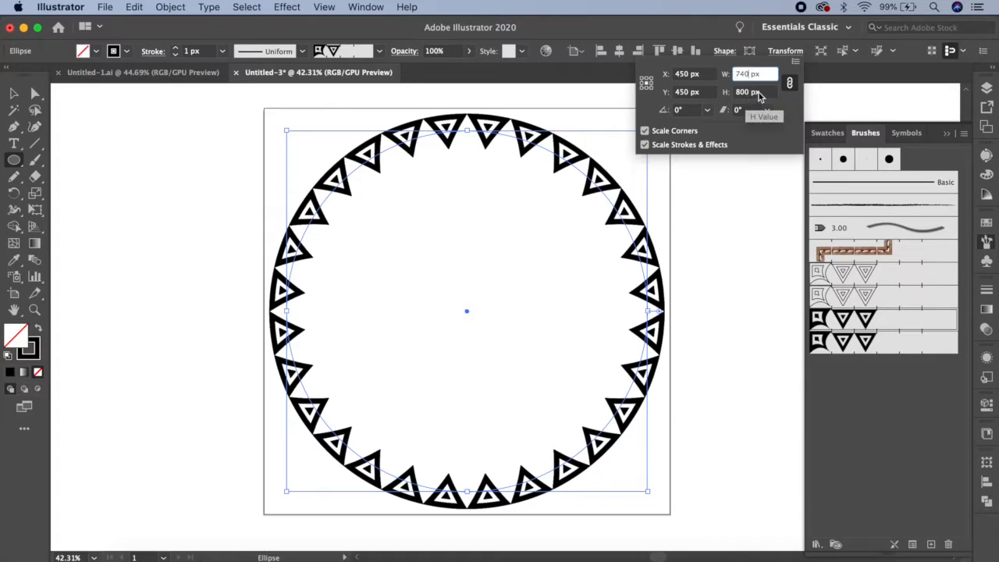
pyautogui.click(755, 92)
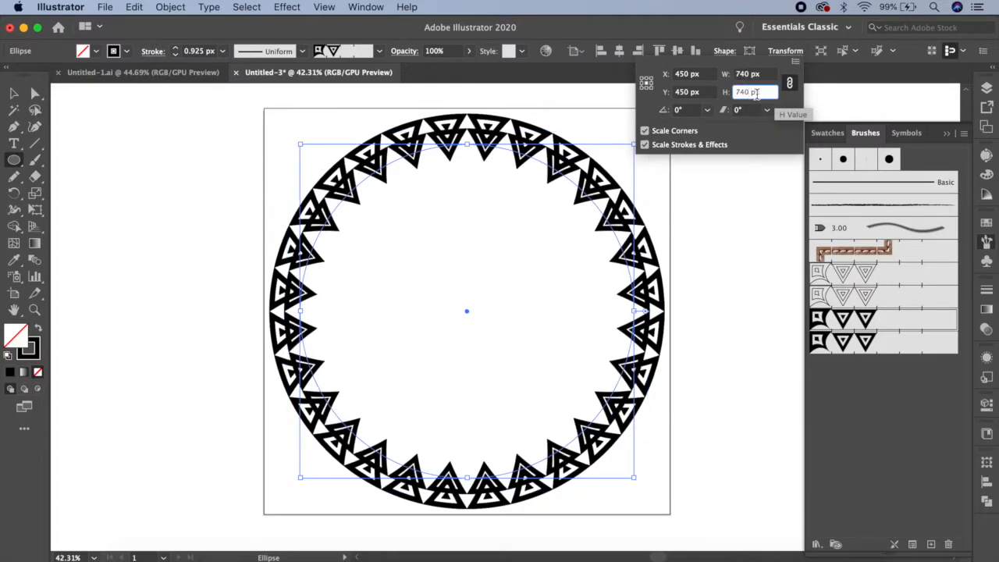
pyautogui.click(785, 51)
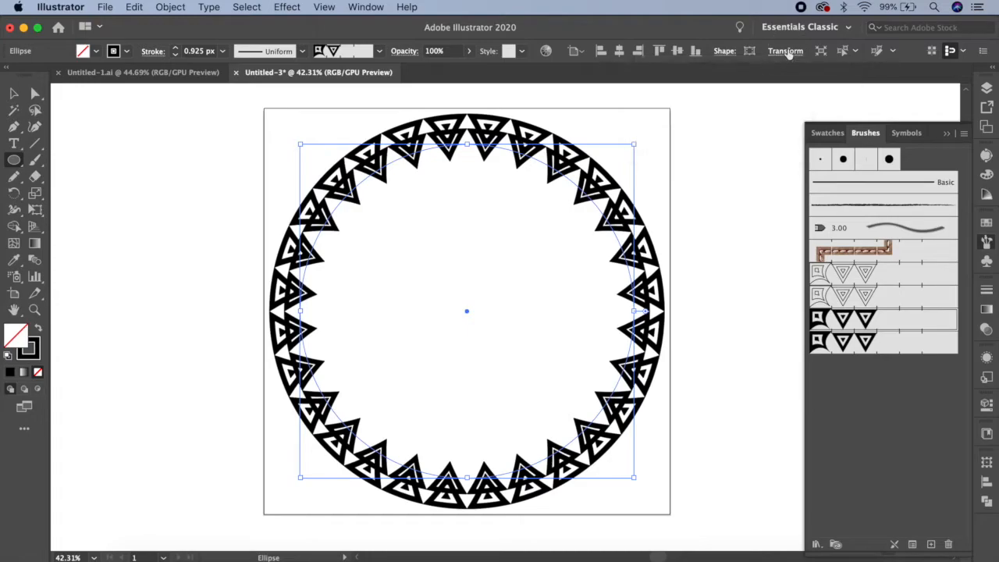
pyautogui.click(865, 296)
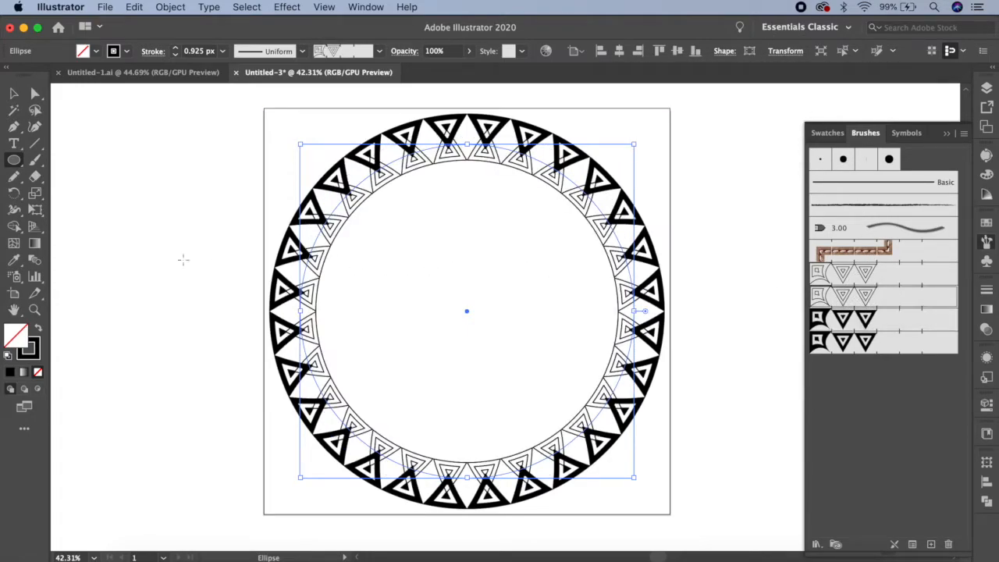
# Step: Rotate the inner outlined ring by 6.5° so its triangles fit between the solid ones, checking the preview before applying
pyautogui.moveTo(15, 195); pyautogui.dragTo(85, 196)
pyautogui.doubleClick(14, 195)
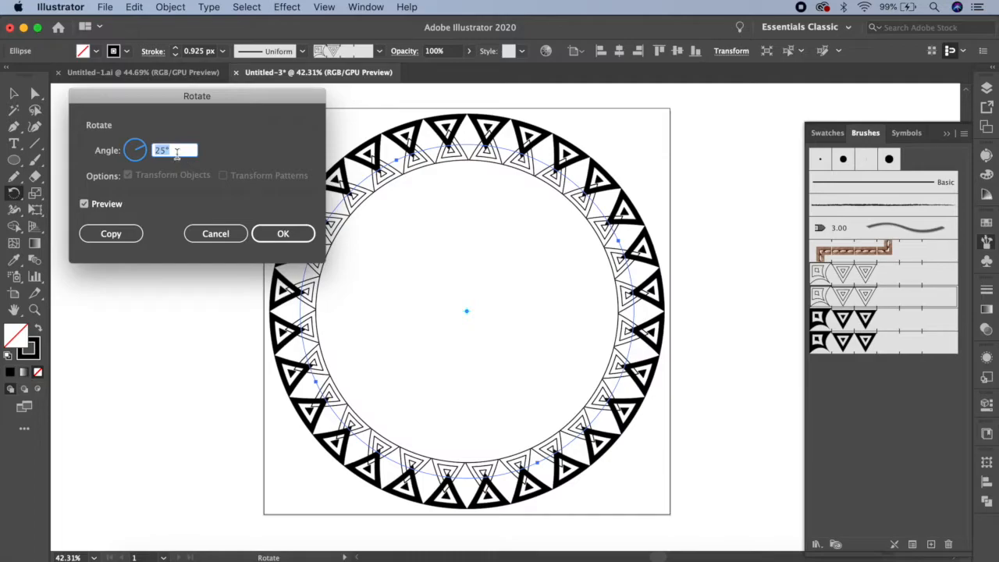
pyautogui.write('6.5')
pyautogui.click(84, 205)
pyautogui.click(83, 206)
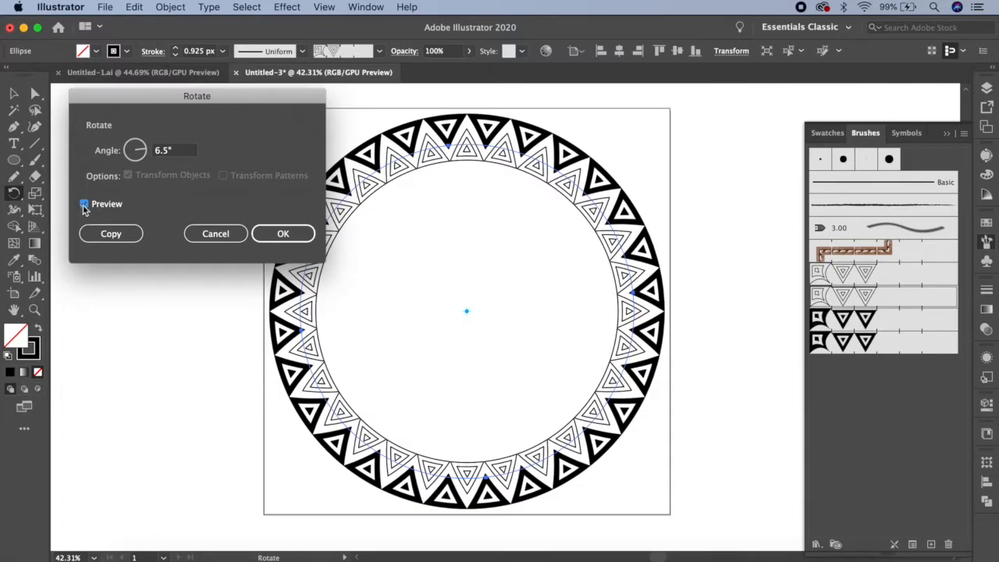
pyautogui.click(281, 235)
pyautogui.click(281, 235)
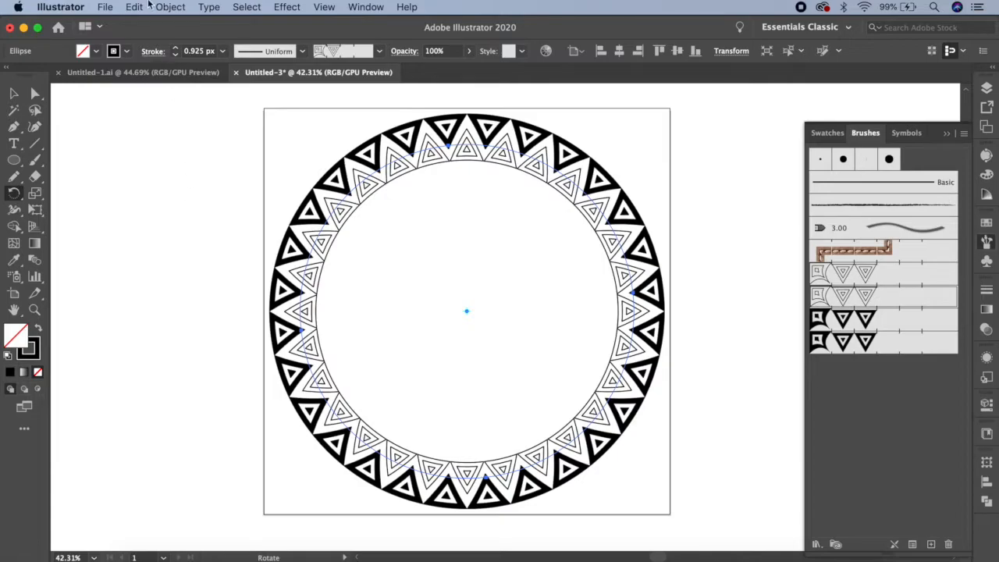
# Step: Copy the inner outlined triangle ring and paste the duplicate in place
pyautogui.click(168, 8)
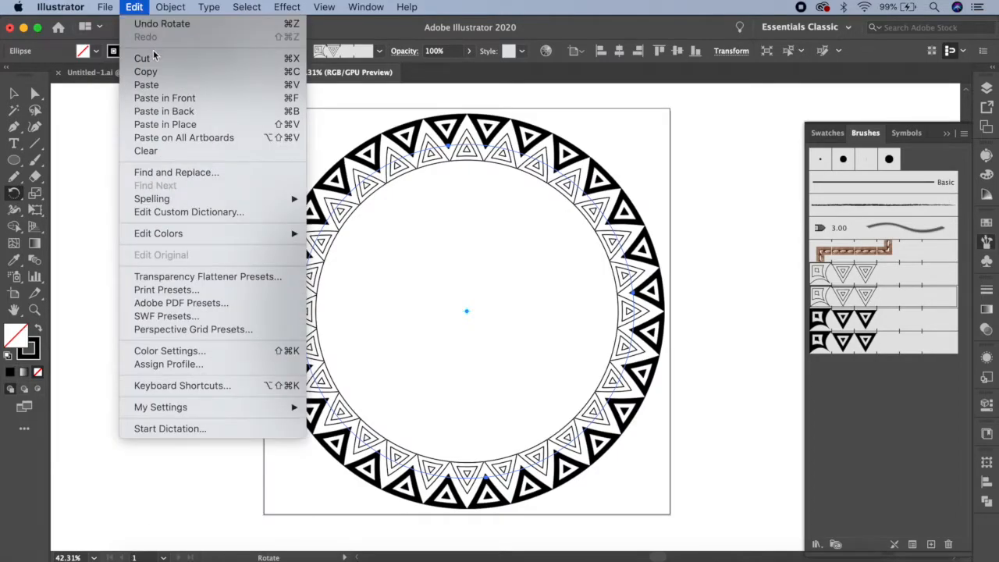
pyautogui.click(161, 73)
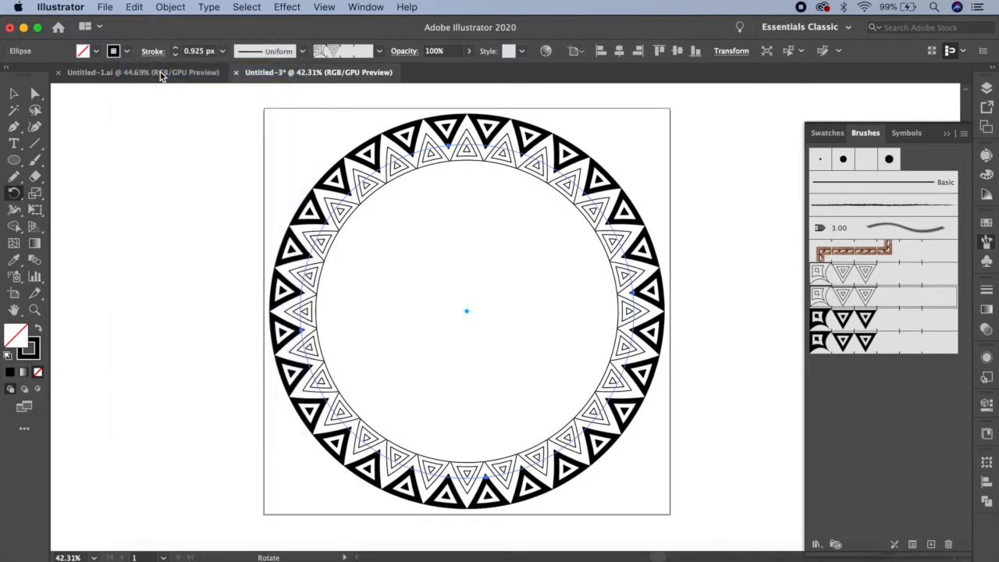
pyautogui.click(134, 7)
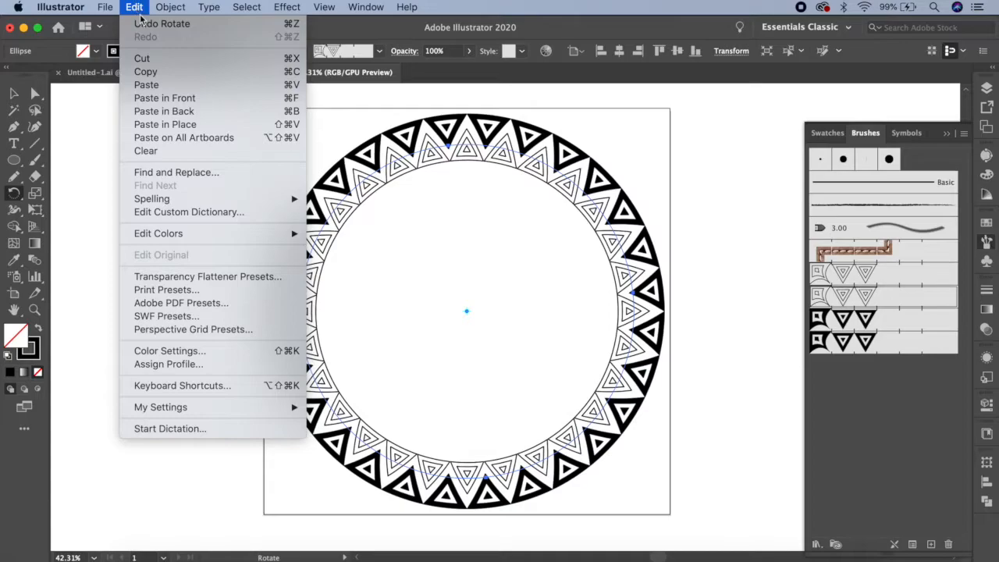
pyautogui.click(188, 125)
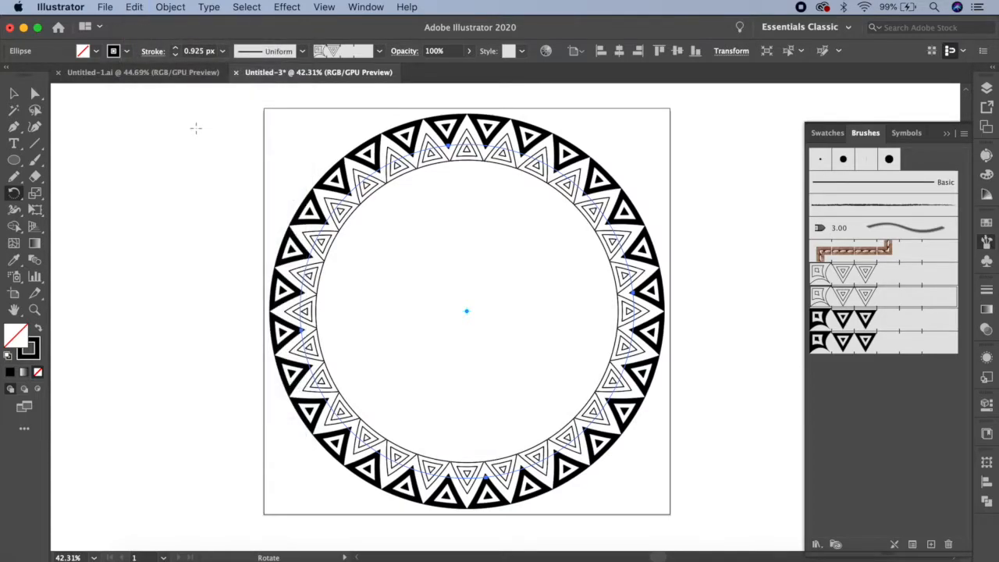
# Step: Scale the duplicated outlined ring proportionally to 610 × 610 px
pyautogui.click(731, 51)
pyautogui.click(693, 75)
pyautogui.write('610 px')
pyautogui.press('Tab')
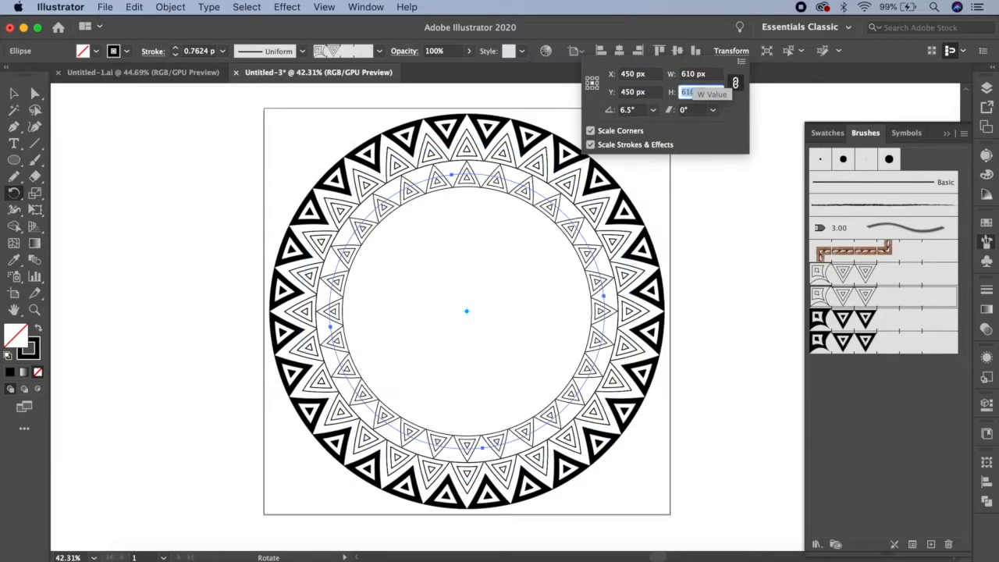
pyautogui.click(742, 55)
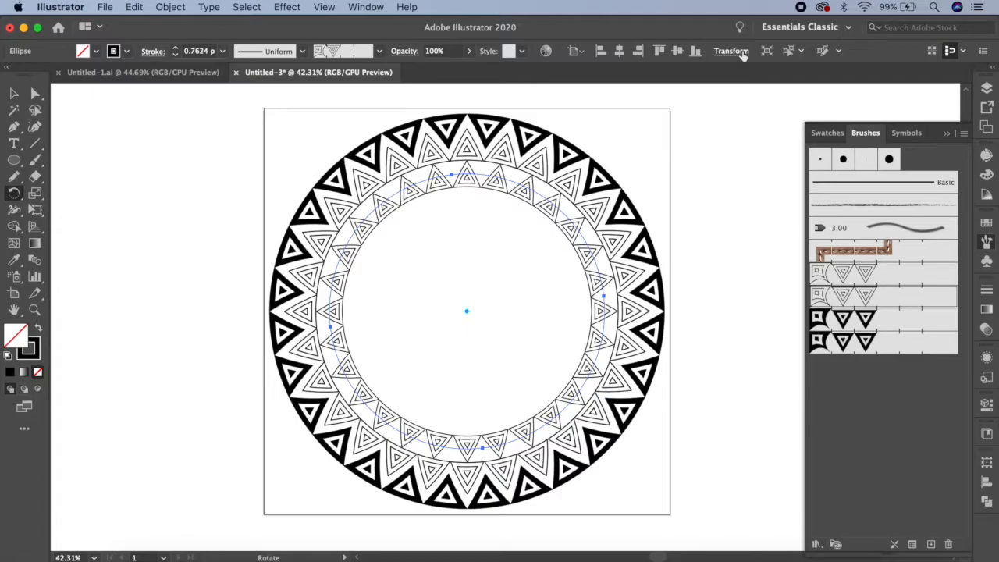
# Step: Duplicate the 610 px outlined ring in place and apply the unflipped solid triangle pattern brush to the copy
pyautogui.click(134, 7)
pyautogui.press('Down')
pyautogui.press('Down')
pyautogui.press('Down')
pyautogui.press('Return')
pyautogui.click(134, 8)
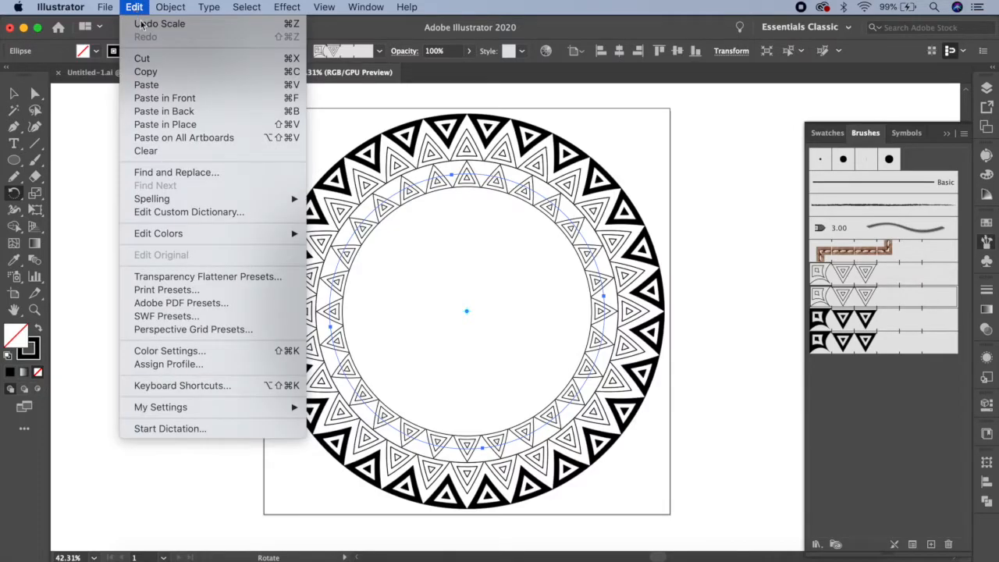
pyautogui.click(186, 125)
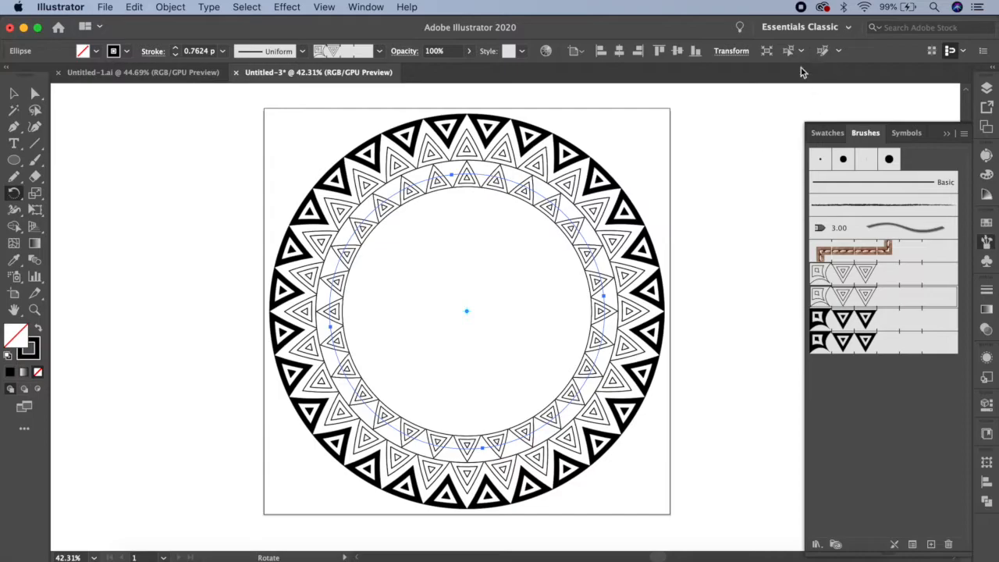
pyautogui.click(868, 320)
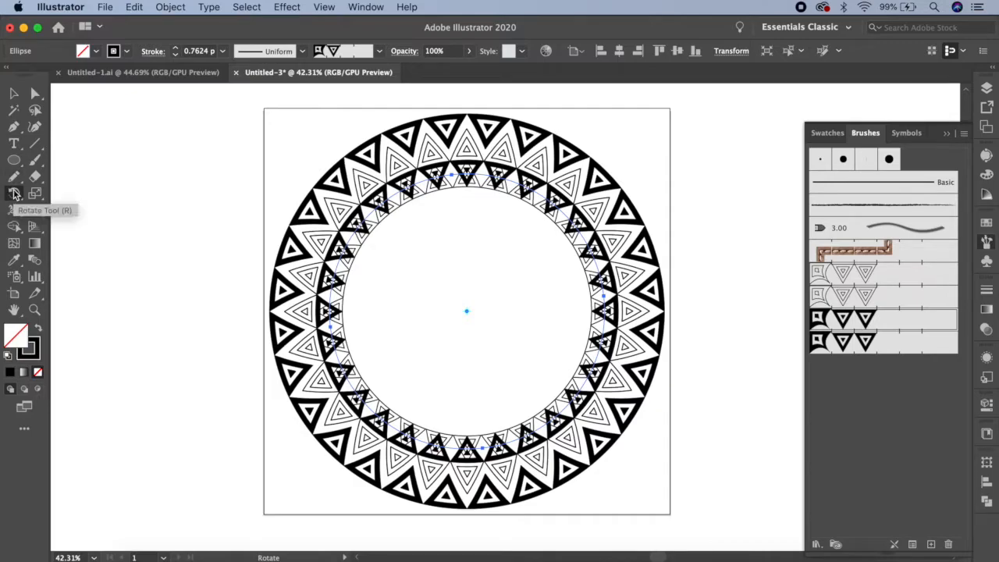
# Step: Rotate the inner solid ring by 6.5° so its triangles interlock with the outlined ones
pyautogui.doubleClick(14, 195)
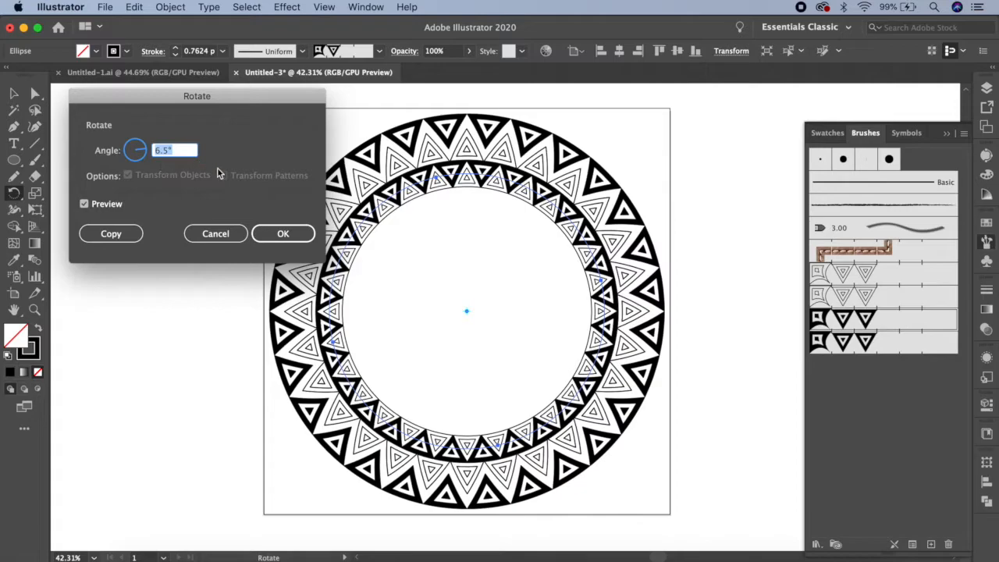
pyautogui.click(277, 233)
pyautogui.click(277, 234)
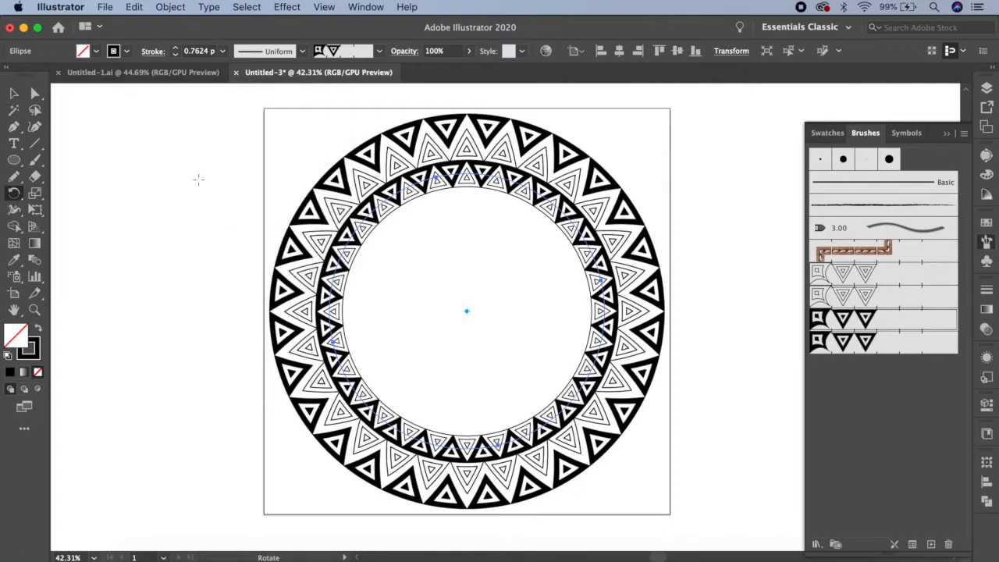
# Step: Scale the rotated inner solid ring proportionally to 611 × 611 px
pyautogui.click(744, 56)
pyautogui.click(698, 73)
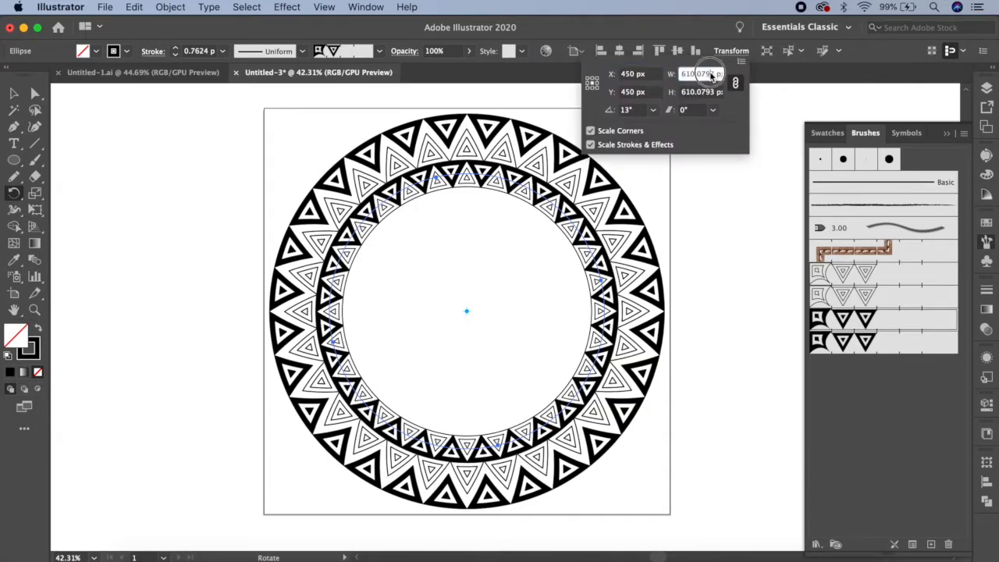
pyautogui.write('611')
pyautogui.press('Return')
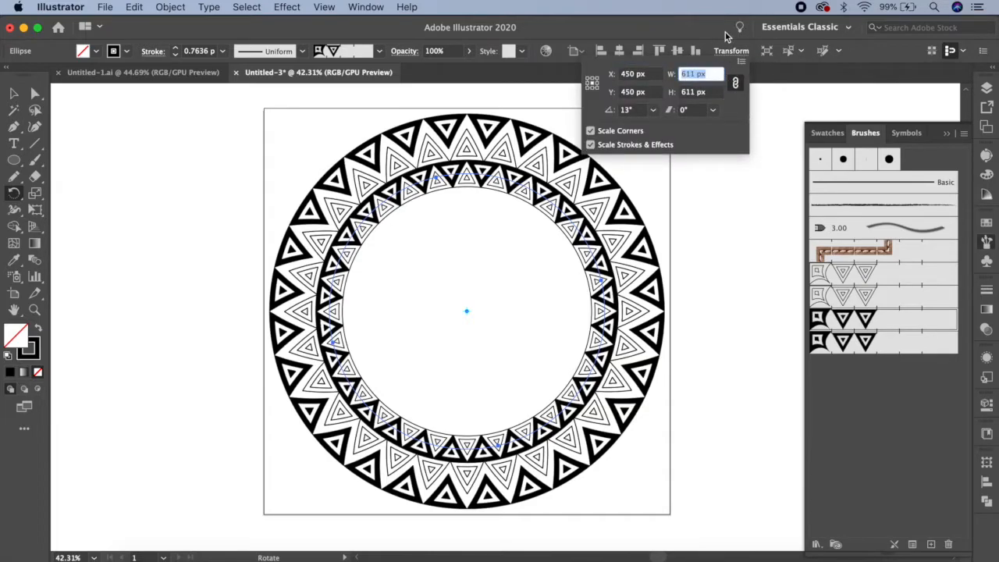
pyautogui.click(734, 52)
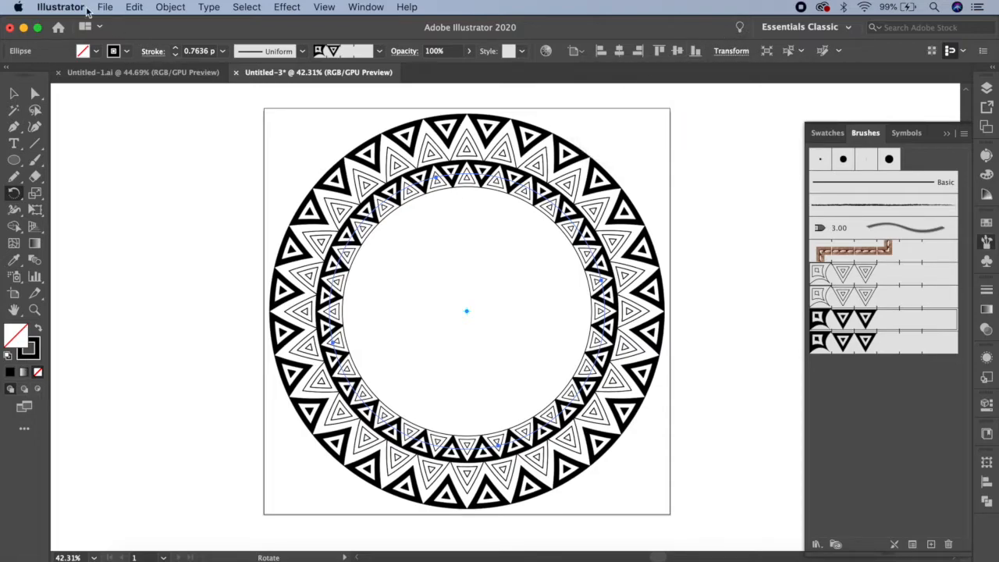
# Step: Copy the 611 px solid ring and paste the duplicate in place
pyautogui.click(134, 7)
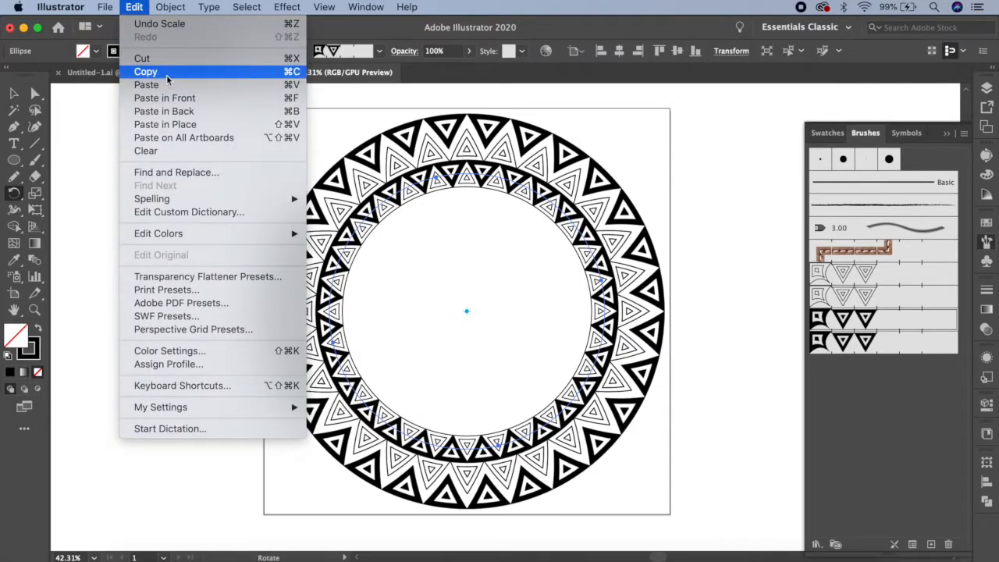
pyautogui.click(166, 75)
pyautogui.click(135, 7)
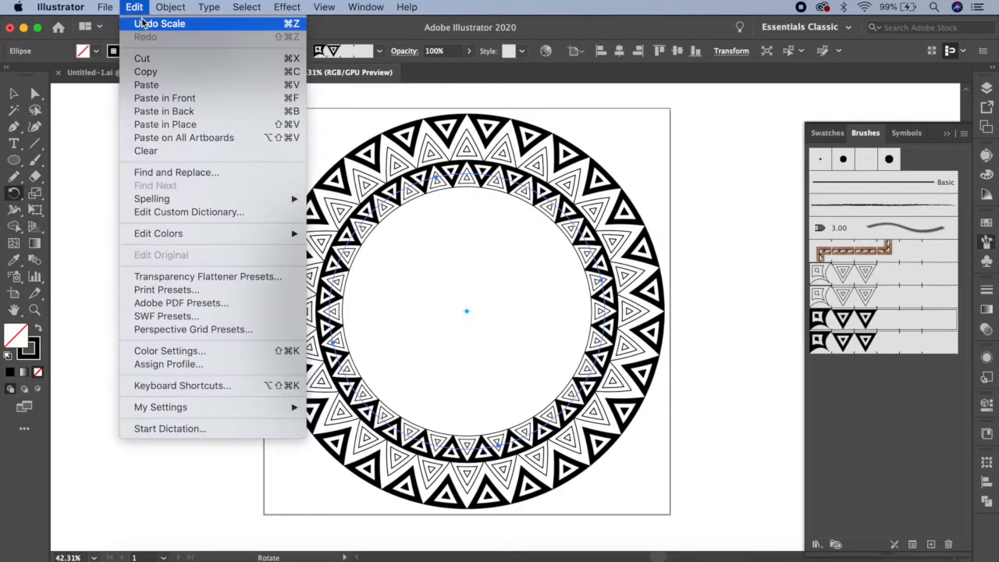
pyautogui.click(188, 126)
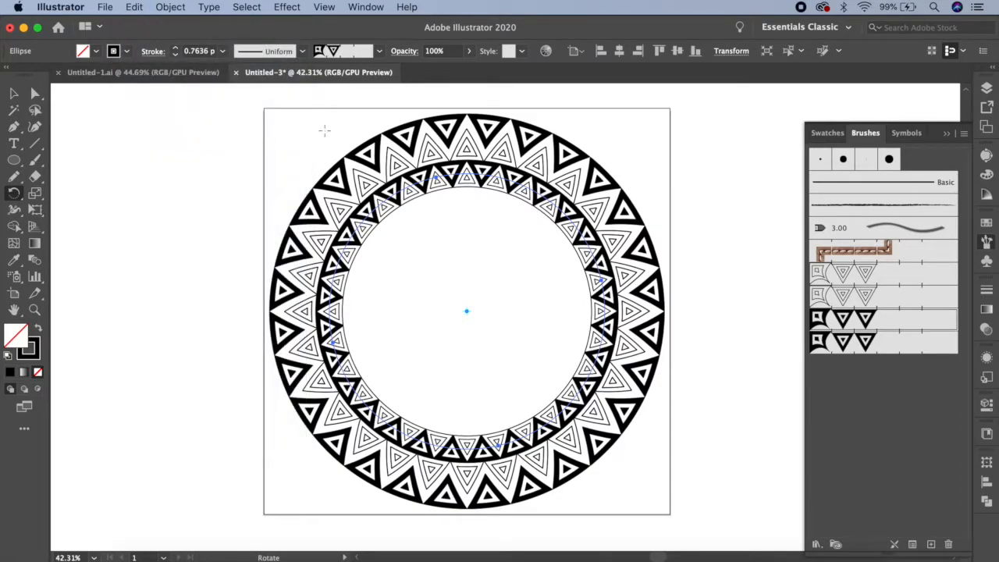
# Step: Scale the duplicated solid ring proportionally to 500 × 500 px
pyautogui.click(731, 52)
pyautogui.doubleClick(688, 76)
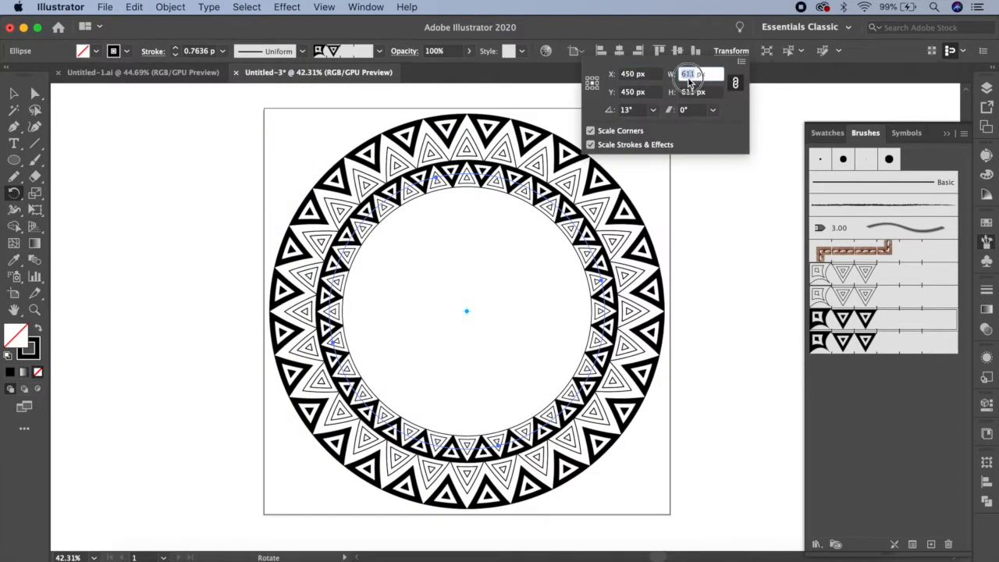
pyautogui.write('500')
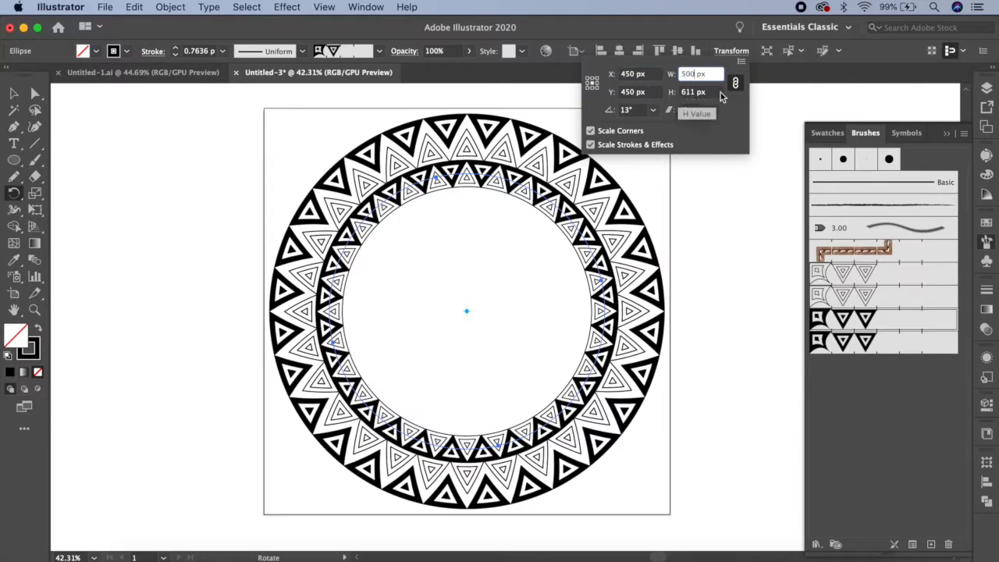
pyautogui.press('Tab')
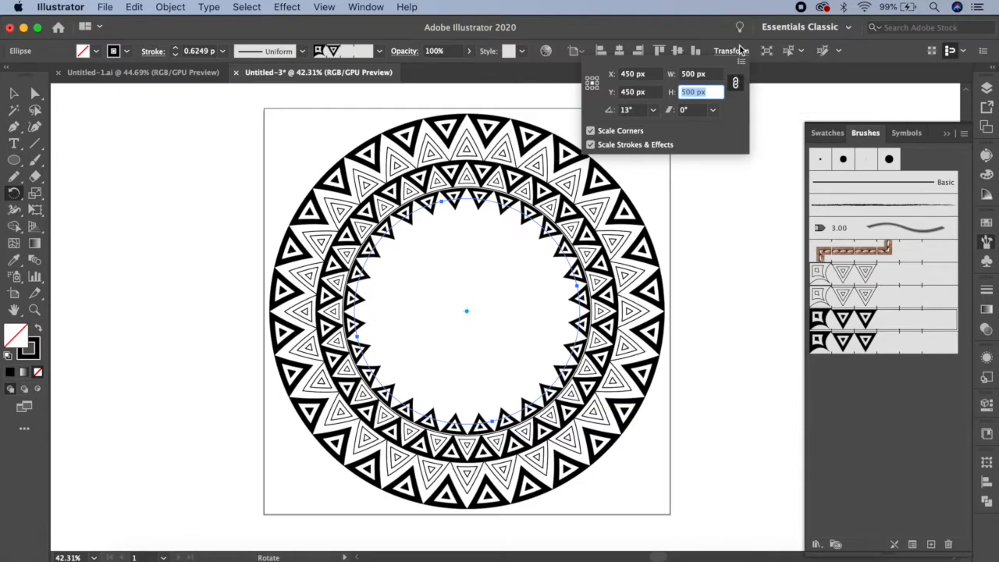
pyautogui.click(739, 52)
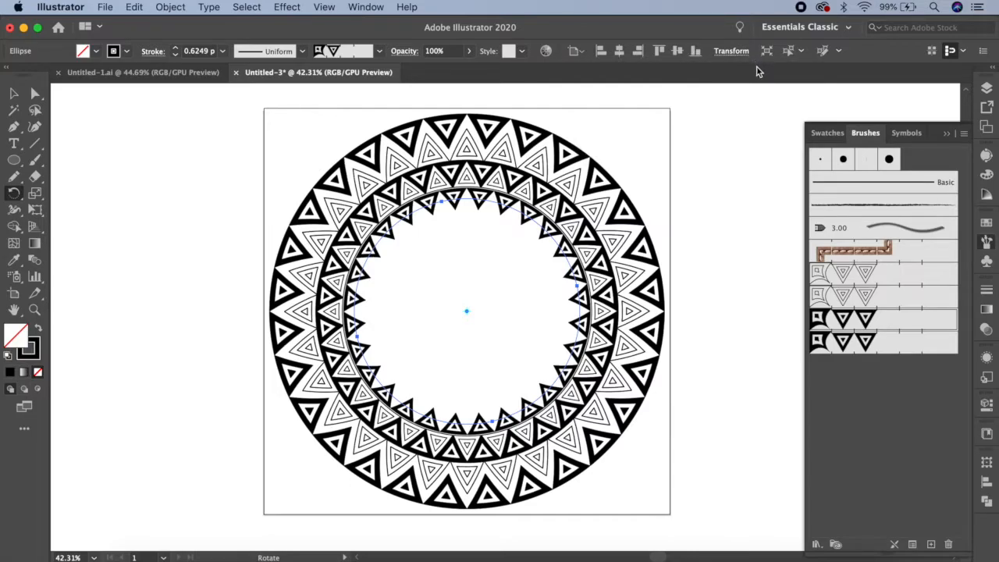
# Step: Rotate the 500 px ring by 6.5° and apply the unflipped outlined triangle pattern brush to it
pyautogui.doubleClick(15, 195)
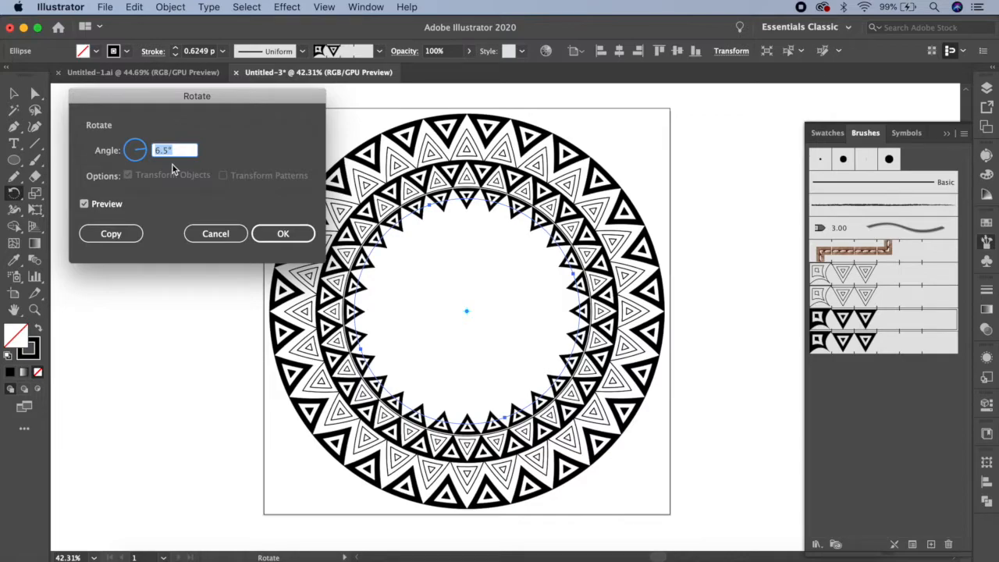
pyautogui.click(281, 231)
pyautogui.click(864, 295)
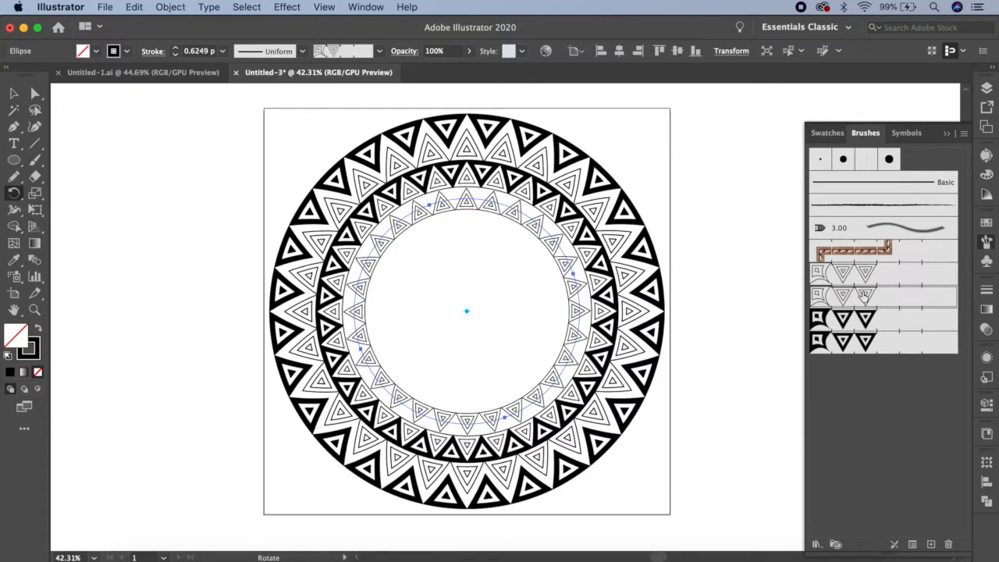
pyautogui.click(863, 276)
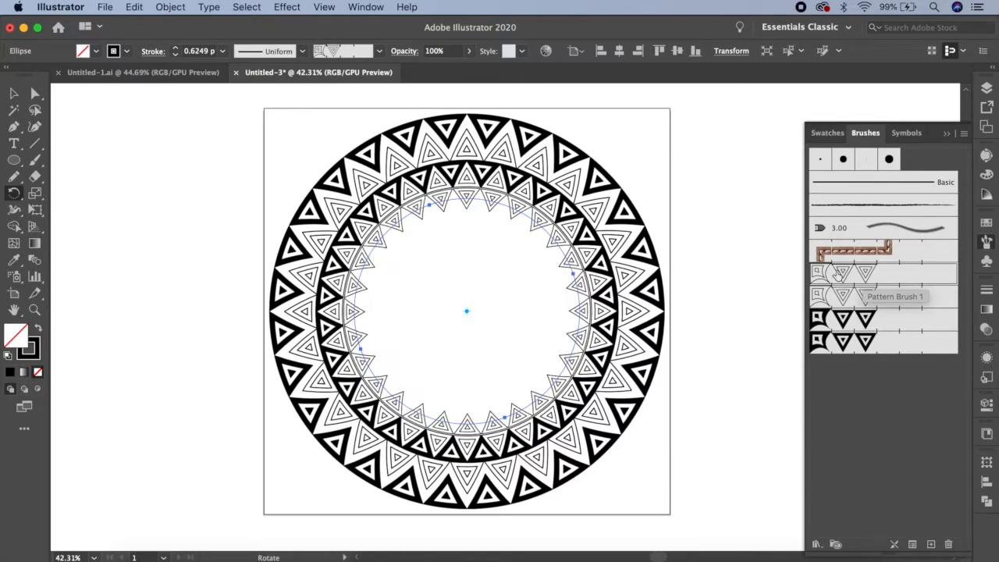
# Step: Copy the 500 px outlined ring and paste the duplicate in place
pyautogui.click(135, 7)
pyautogui.click(170, 72)
pyautogui.click(134, 7)
pyautogui.click(195, 125)
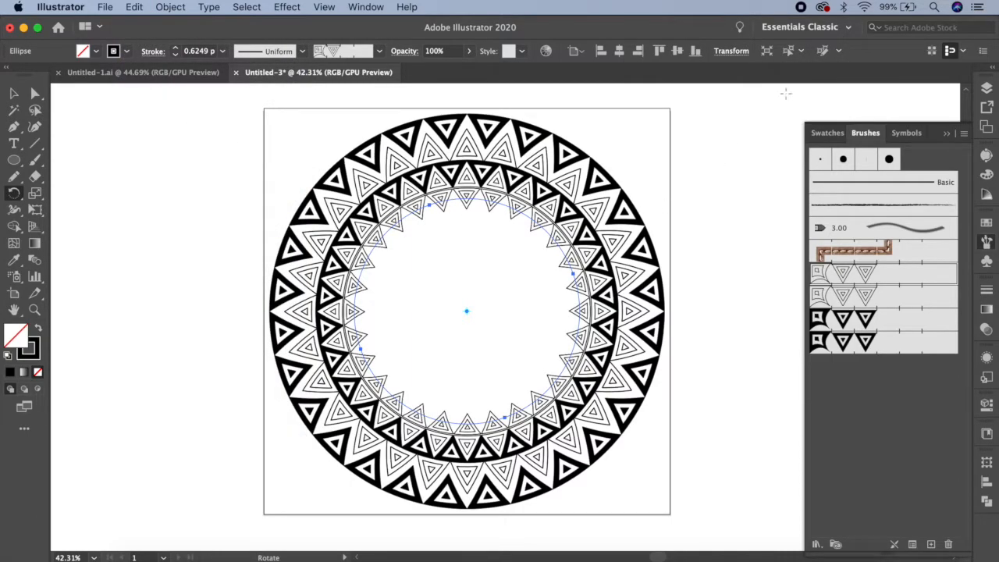
# Step: Apply the flipped solid triangle pattern brush to the duplicated 500 px ring and rotate it by 6.5°
pyautogui.click(865, 342)
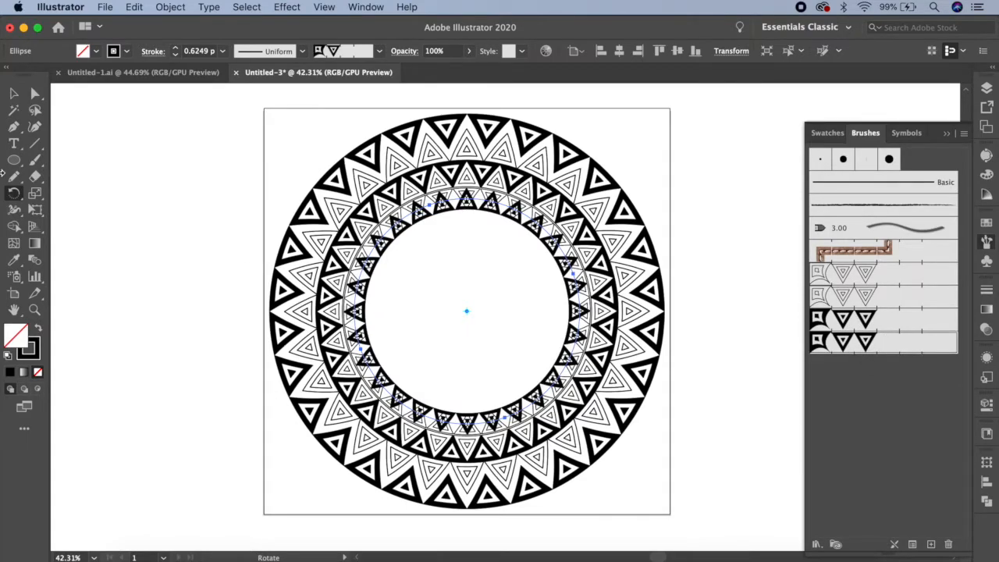
pyautogui.doubleClick(14, 193)
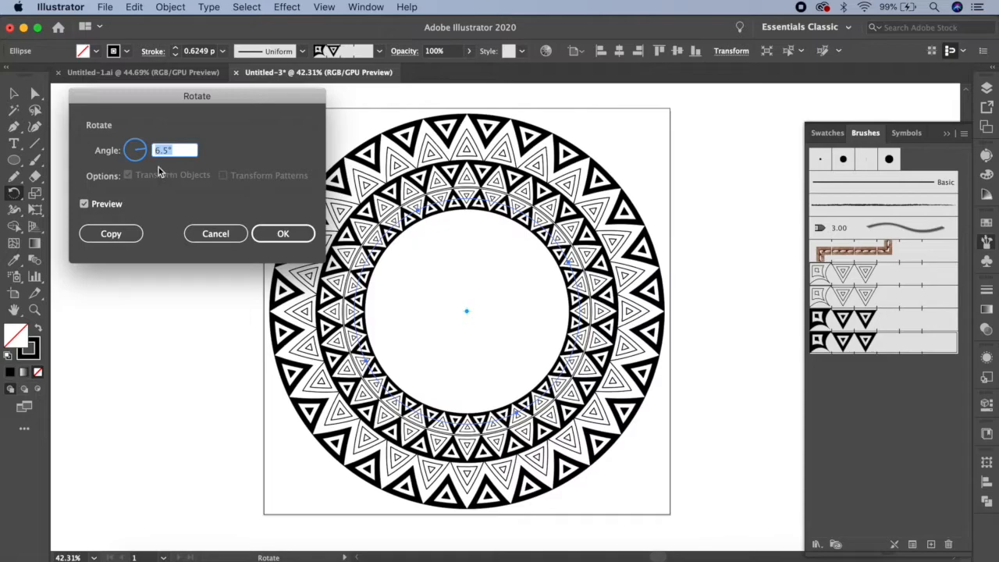
pyautogui.click(281, 234)
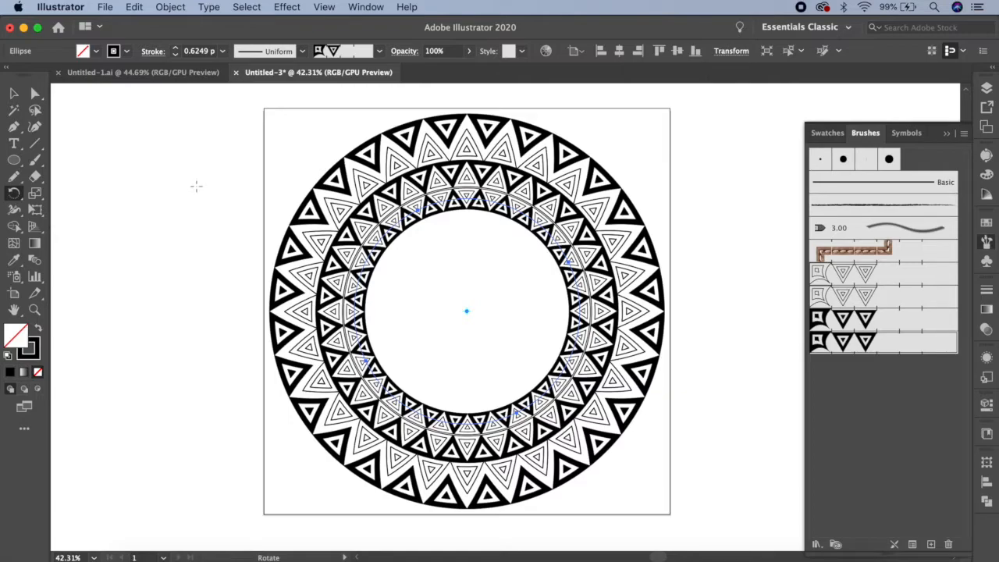
# Step: Copy the innermost solid ring and paste the duplicate in place
pyautogui.click(133, 8)
pyautogui.click(147, 71)
pyautogui.click(135, 7)
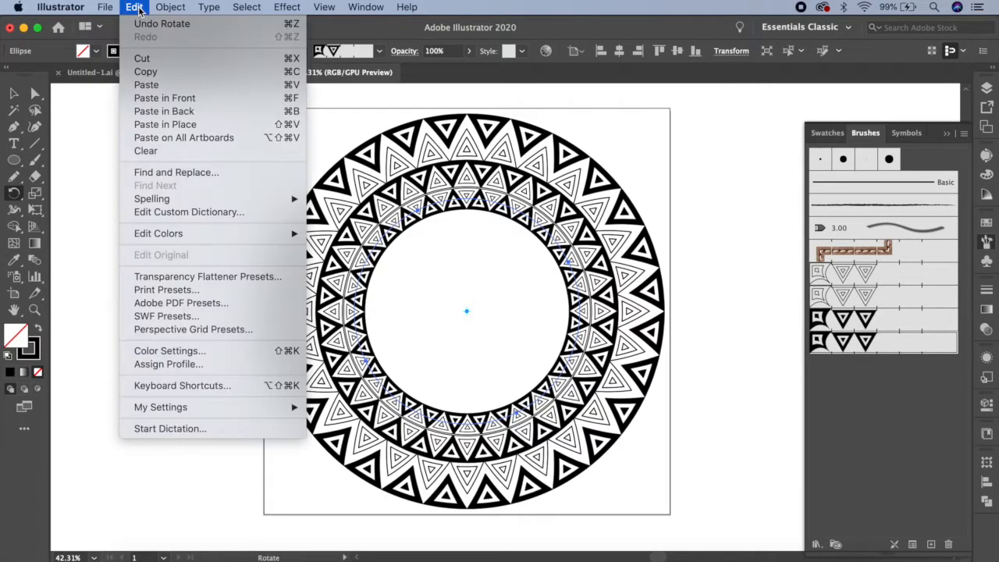
pyautogui.click(181, 133)
# Step: Scale the duplicated ring proportionally to 400 × 400 px and apply the unflipped outlined triangle pattern brush to it
pyautogui.click(731, 52)
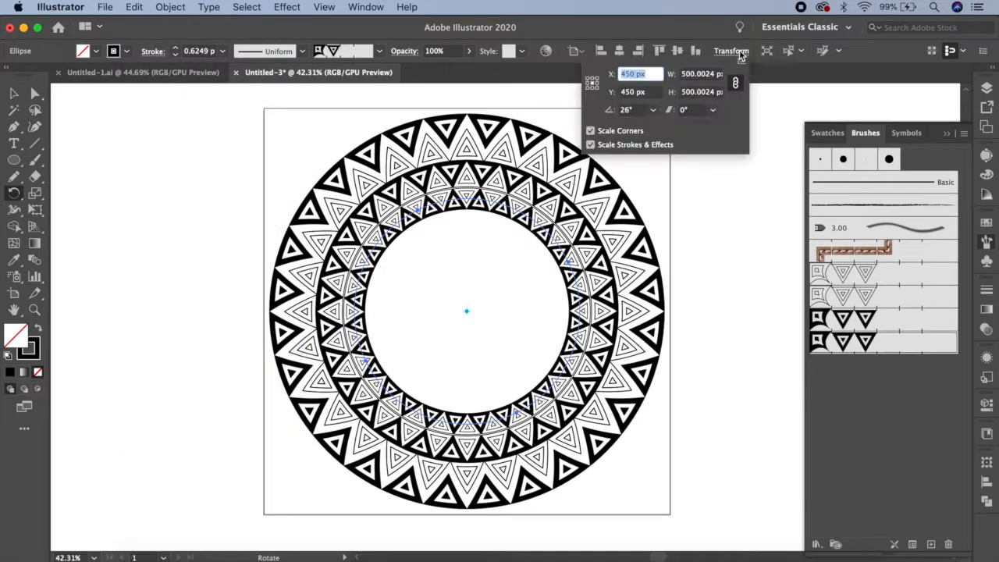
pyautogui.click(707, 76)
pyautogui.write('400')
pyautogui.click(697, 91)
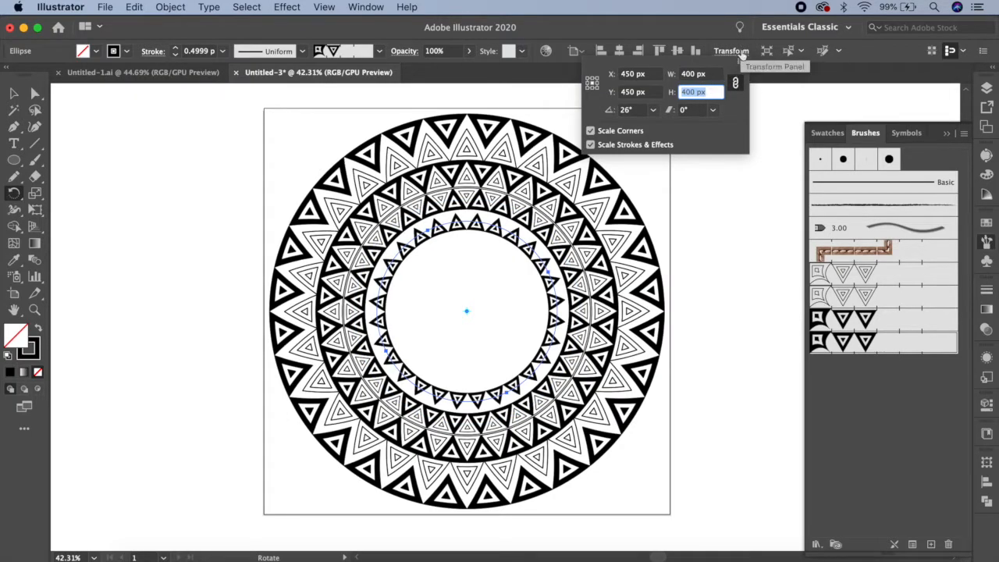
pyautogui.click(741, 53)
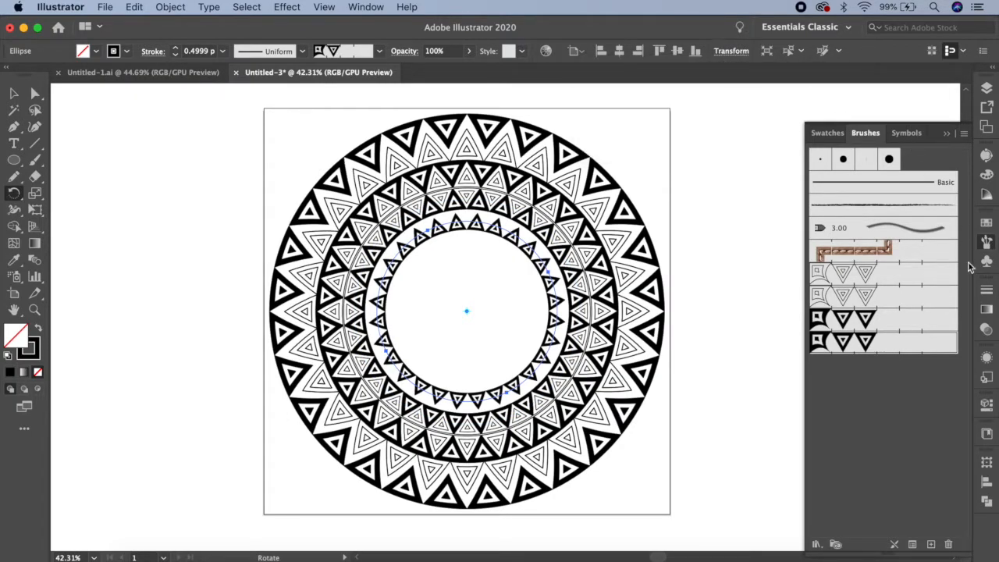
pyautogui.click(867, 295)
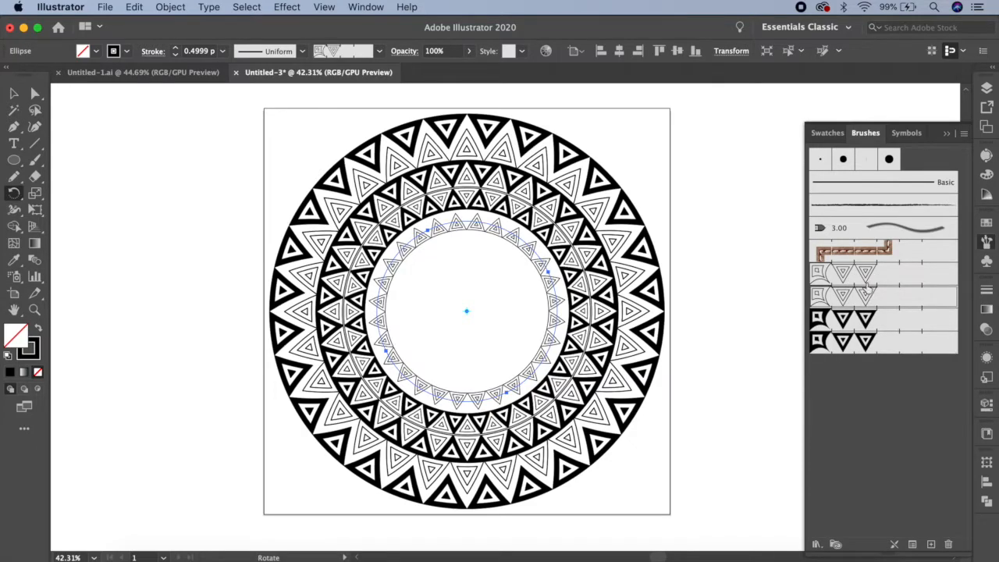
pyautogui.click(868, 280)
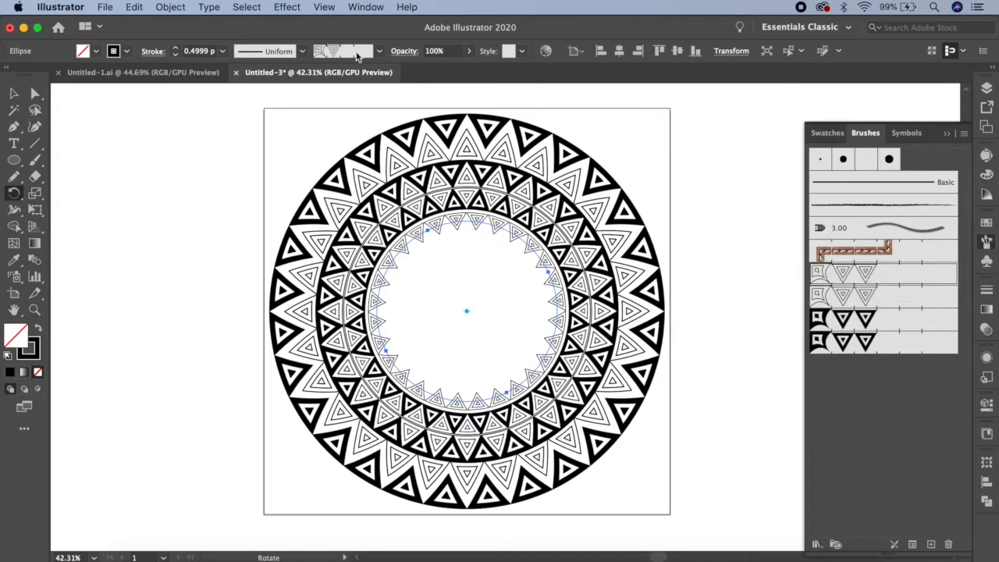
# Step: Copy the 400 px outlined ring and paste the duplicate in place
pyautogui.press('v')
pyautogui.click(134, 7)
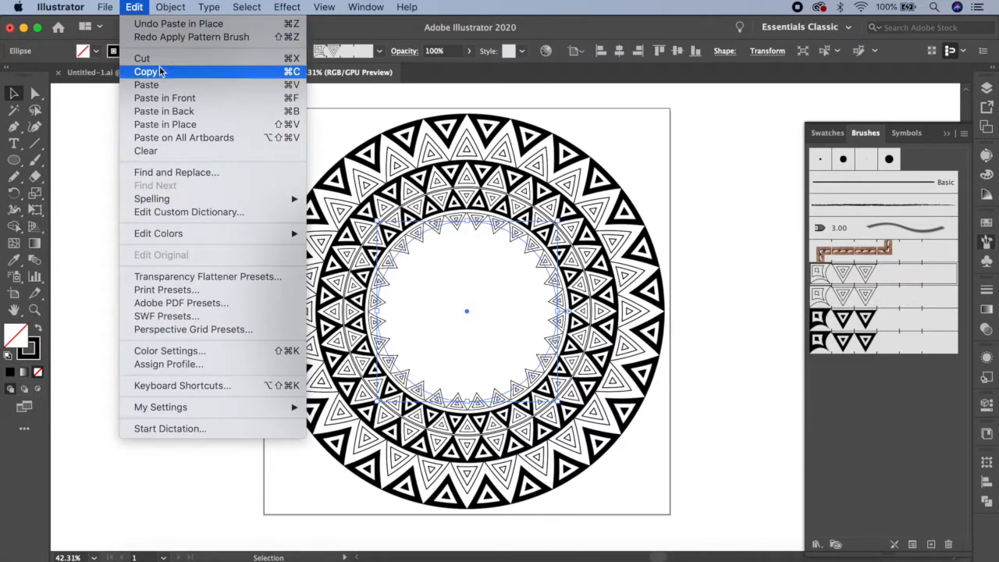
pyautogui.click(160, 71)
pyautogui.click(136, 7)
pyautogui.click(191, 127)
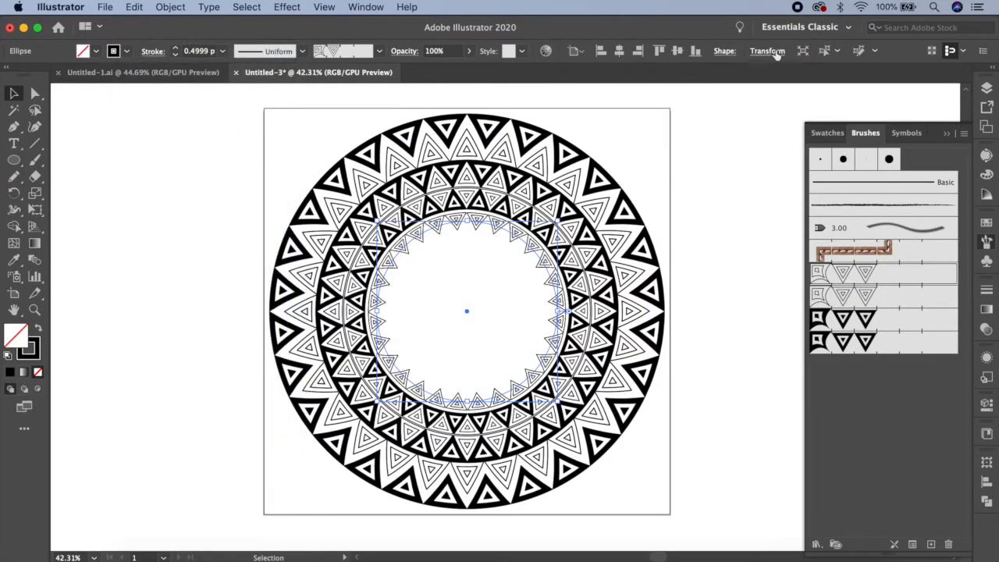
# Step: Scale the duplicated ring to 330 × 330 px, apply the flipped solid triangle pattern brush to it and deselect it
pyautogui.click(769, 52)
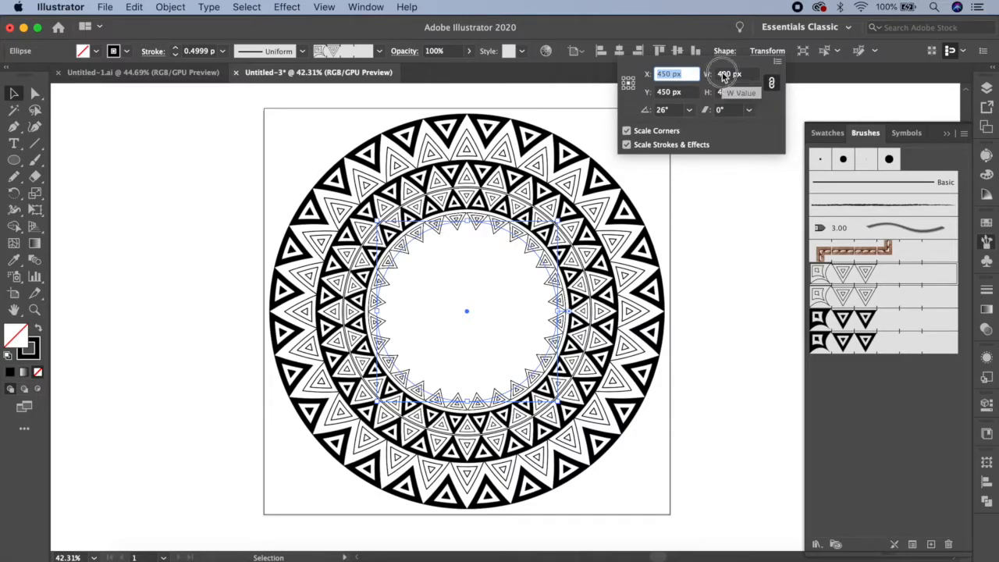
pyautogui.write('330')
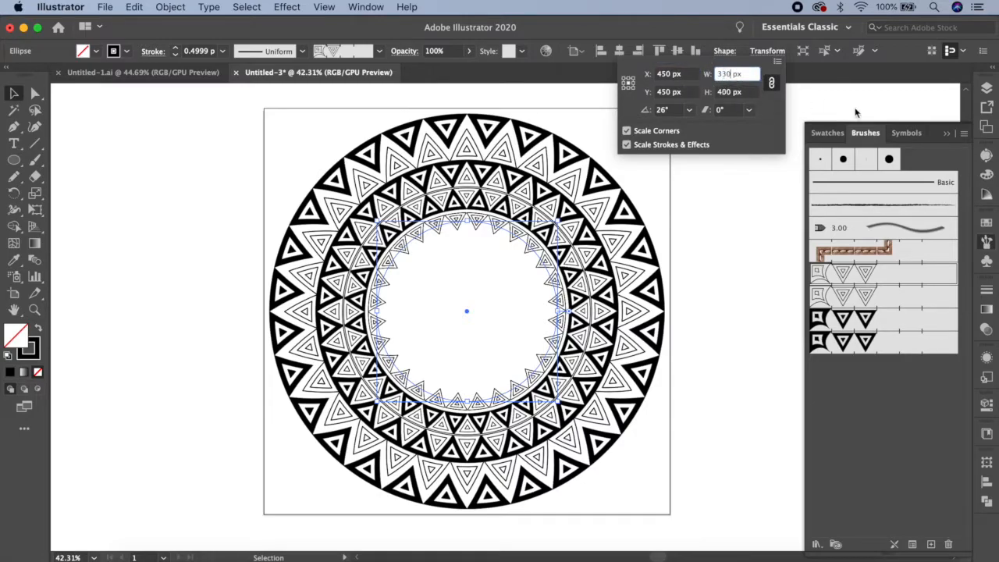
pyautogui.press('Tab')
pyautogui.write('330')
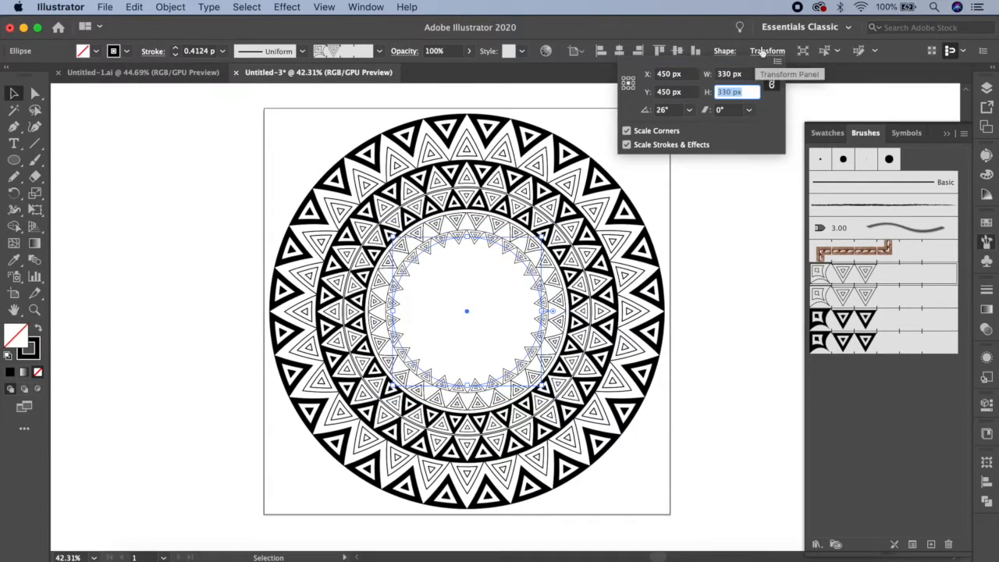
pyautogui.press('Return')
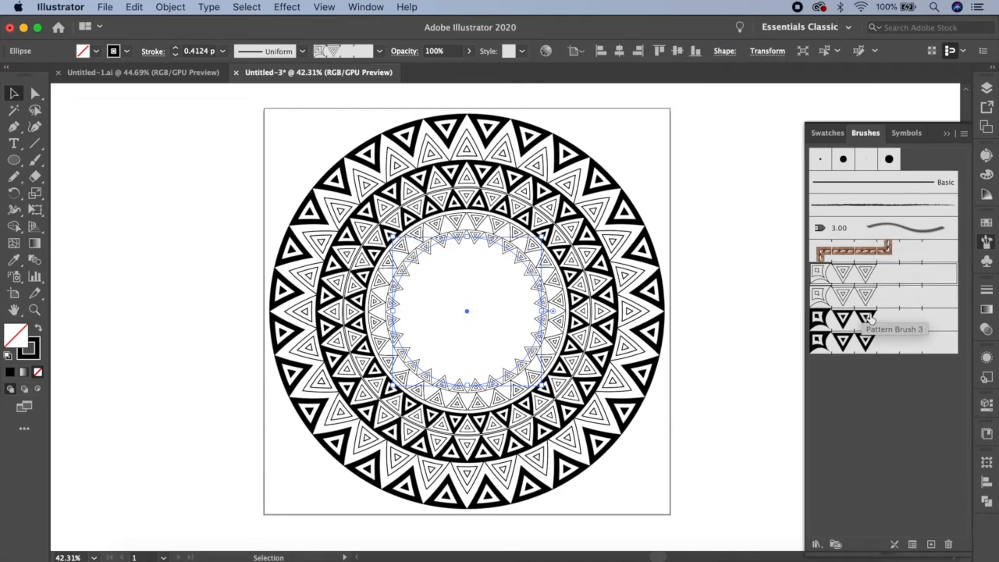
pyautogui.click(869, 341)
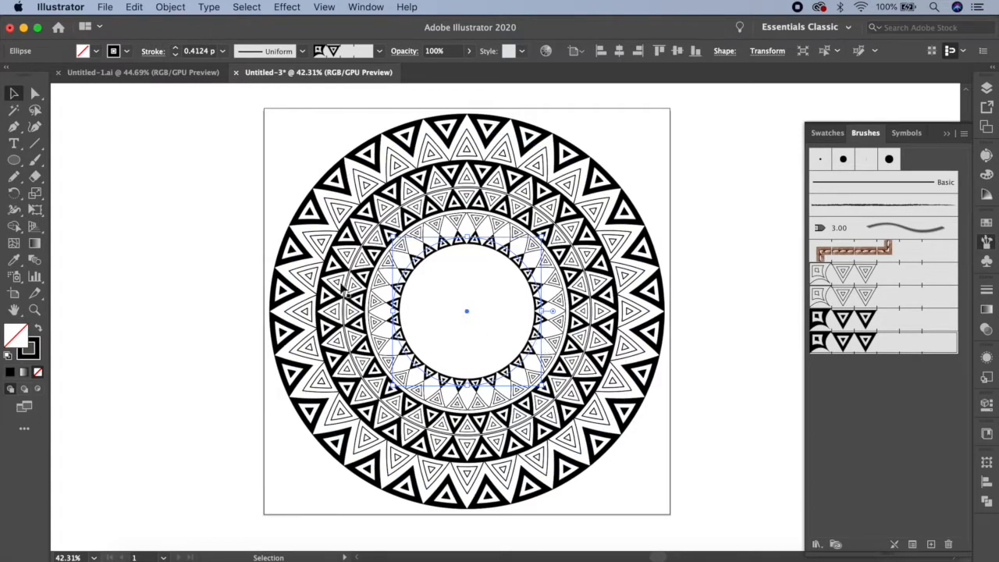
pyautogui.click(161, 182)
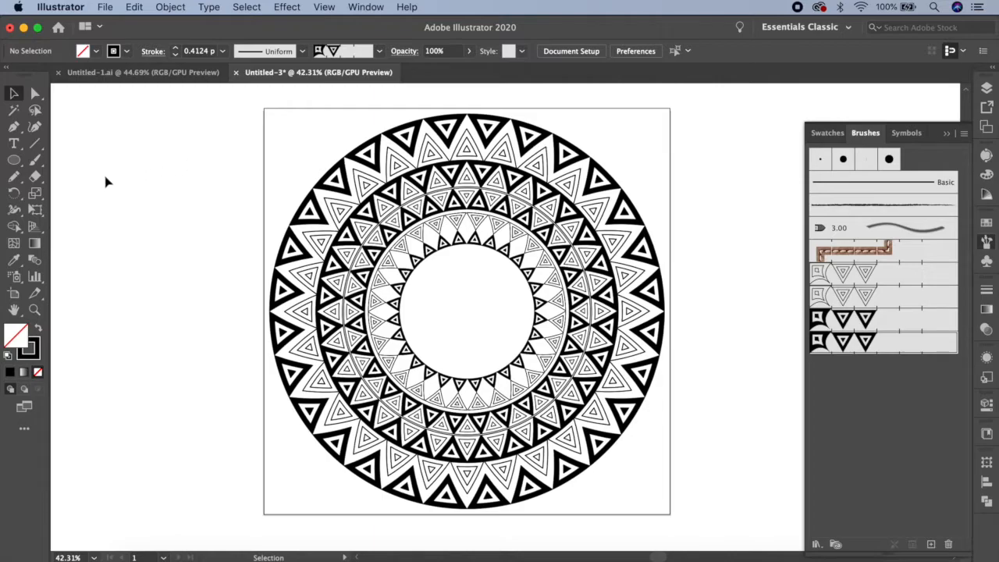
# Step: Create a 30 × 30 px circle centred on the artboard and give it a black fill with no stroke
pyautogui.click(15, 160)
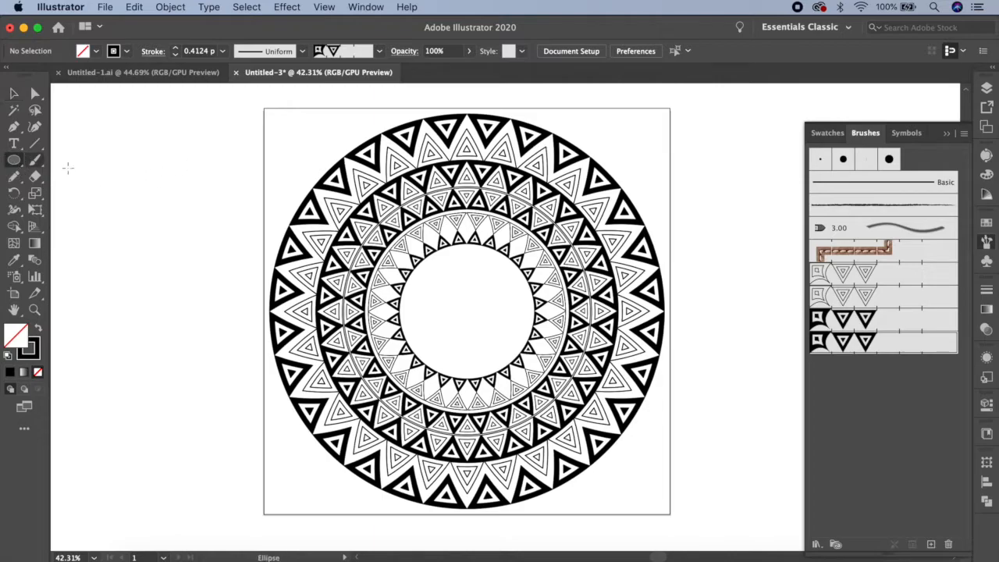
pyautogui.click(466, 311)
pyautogui.write('30')
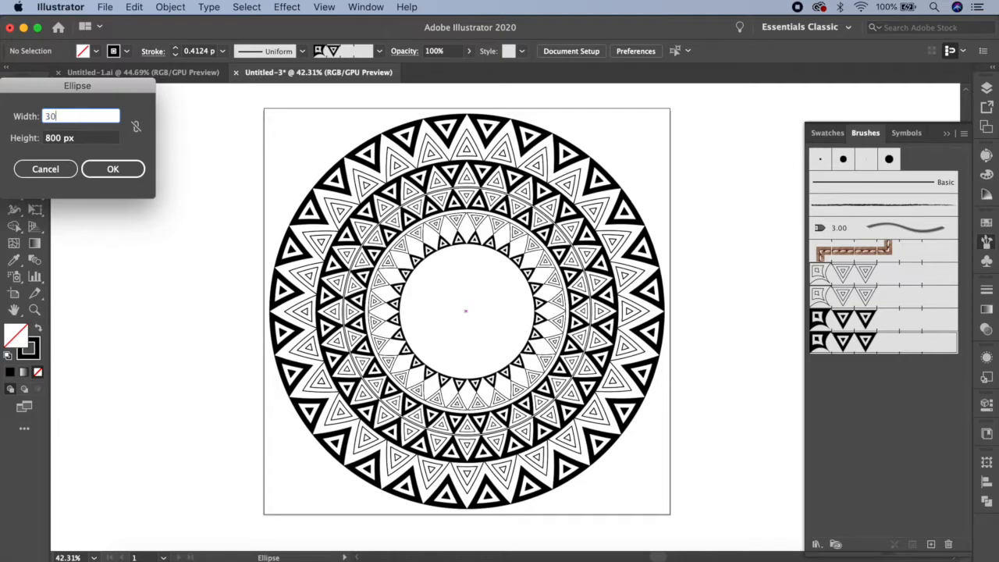
pyautogui.press('Tab')
pyautogui.write('30')
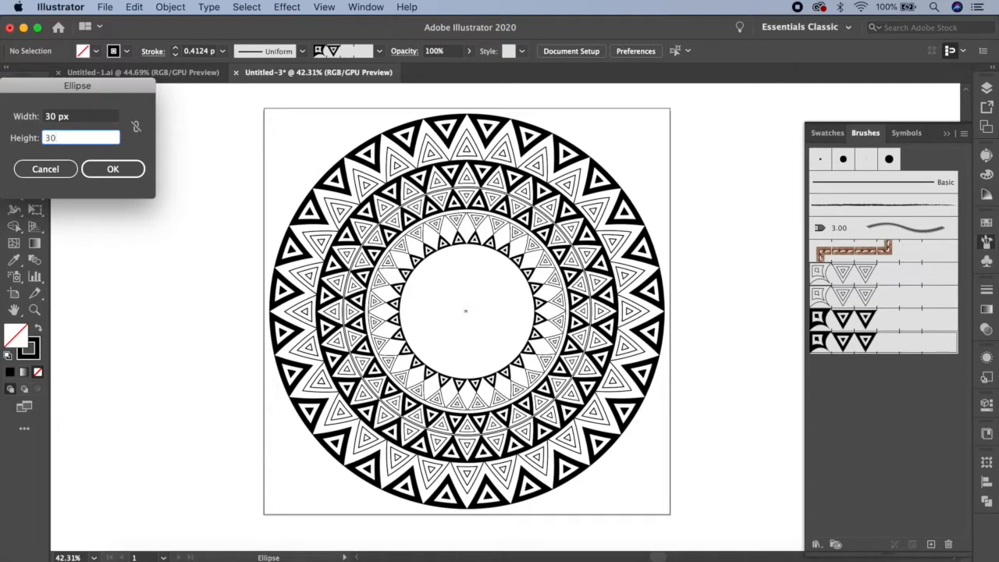
pyautogui.moveTo(99, 92); pyautogui.dragTo(179, 120)
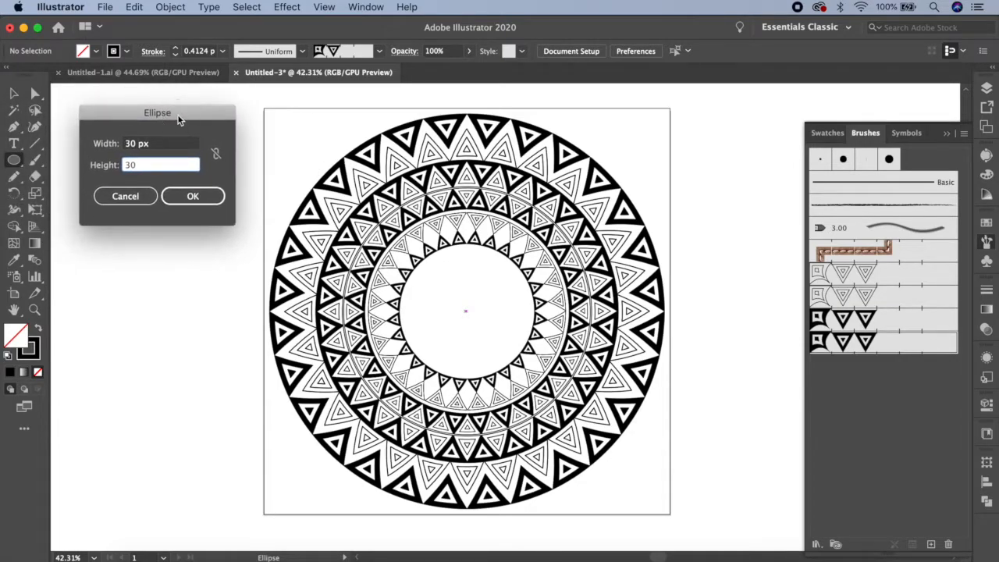
pyautogui.click(199, 195)
pyautogui.click(619, 51)
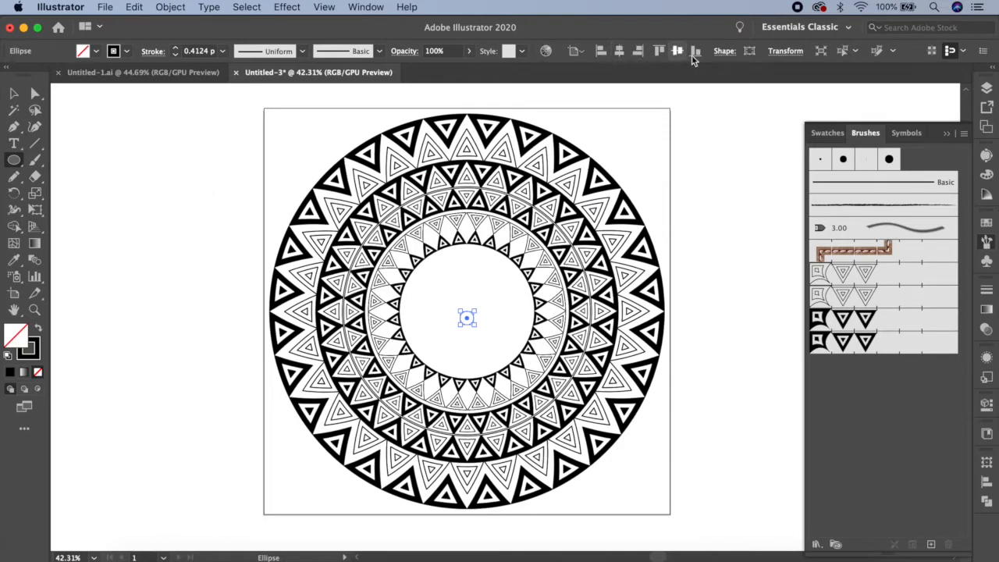
pyautogui.click(678, 51)
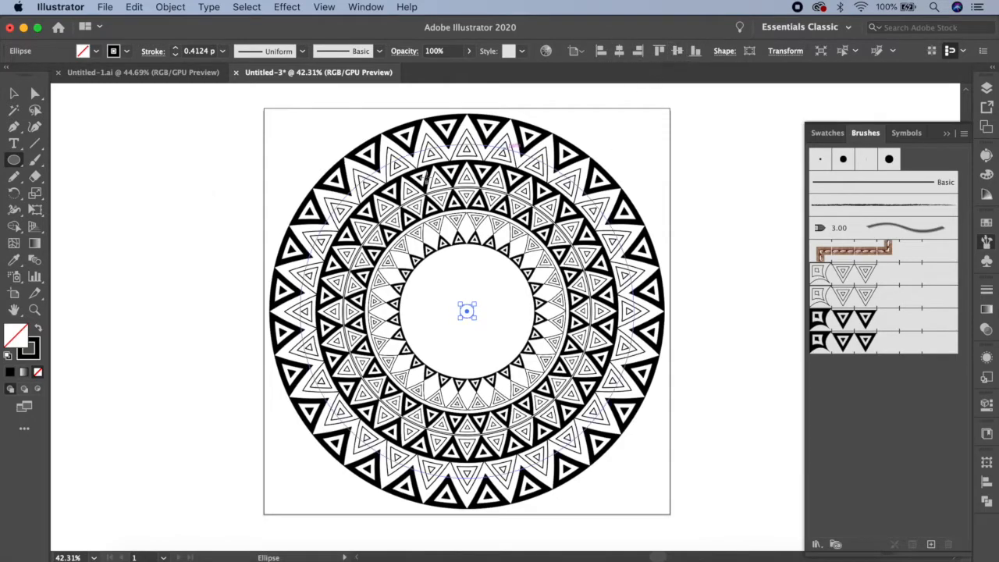
pyautogui.click(38, 331)
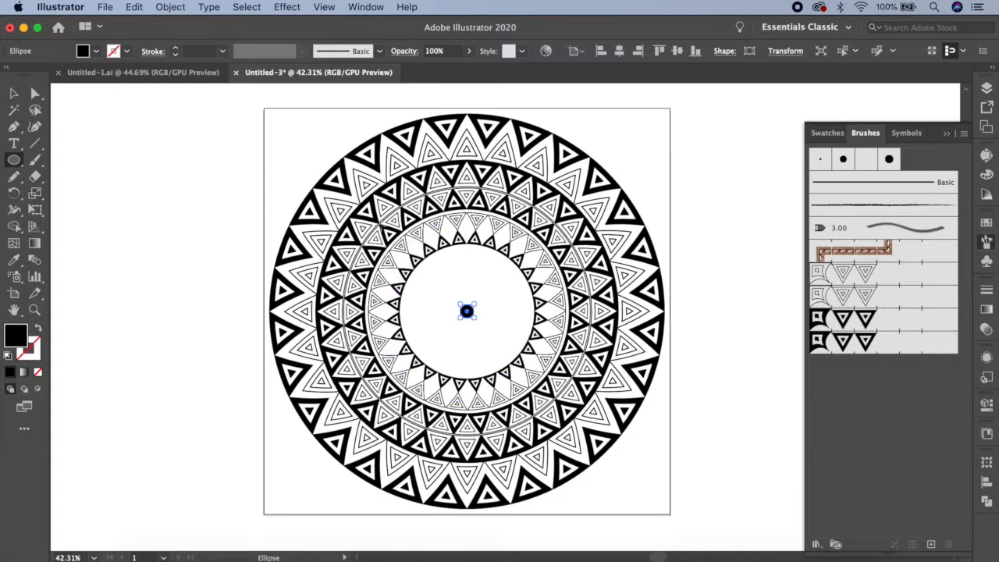
# Step: Paste a copy of the black centre circle in place and scale it proportionally to 50 × 50 px
pyautogui.click(134, 7)
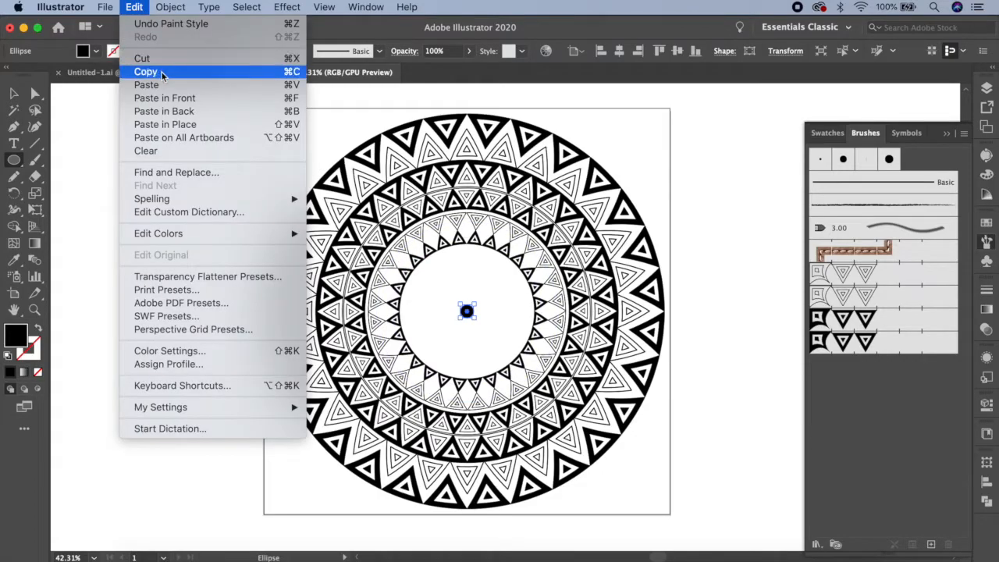
pyautogui.click(161, 74)
pyautogui.click(134, 7)
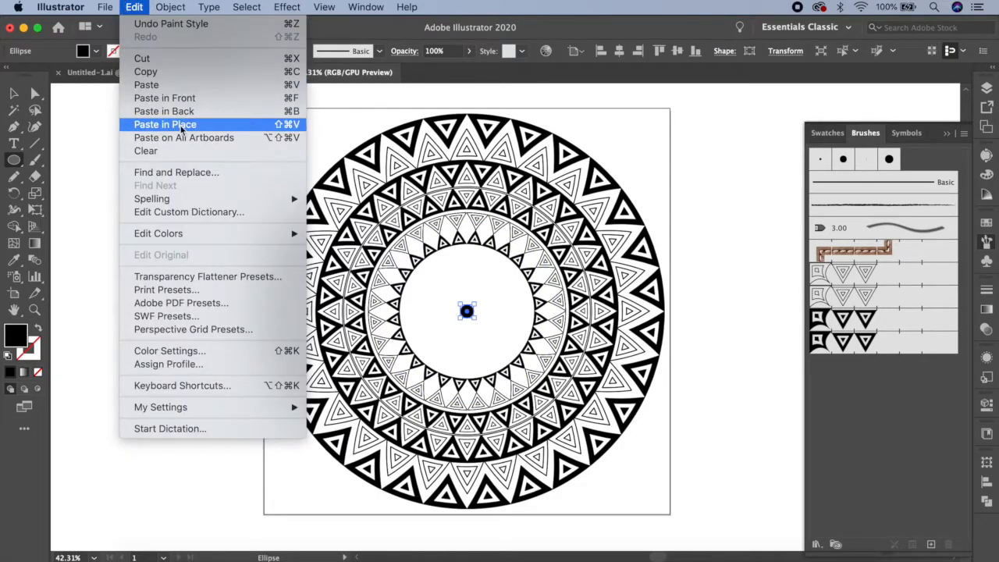
pyautogui.click(182, 125)
pyautogui.click(785, 53)
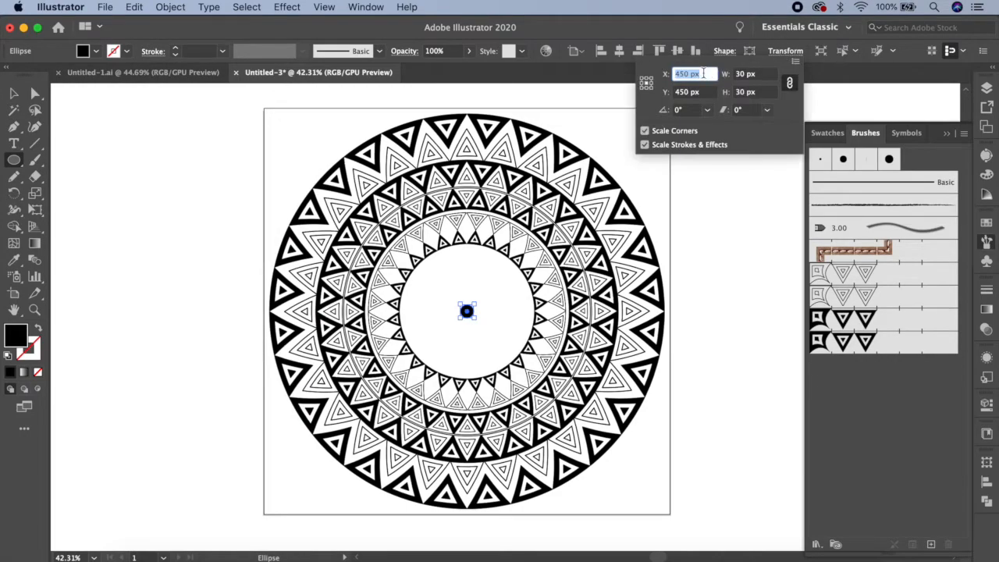
pyautogui.doubleClick(743, 75)
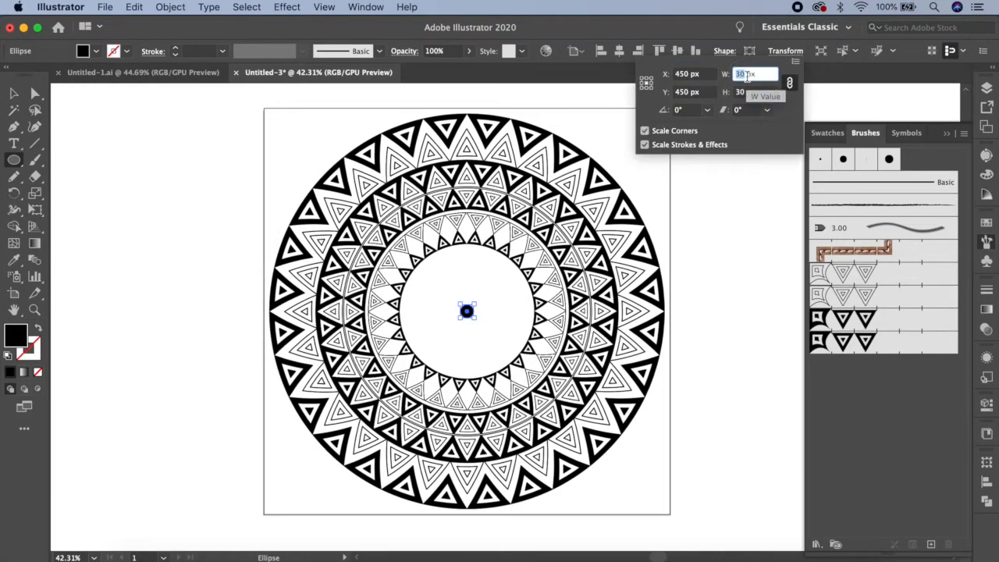
pyautogui.write('50')
pyautogui.press('Tab')
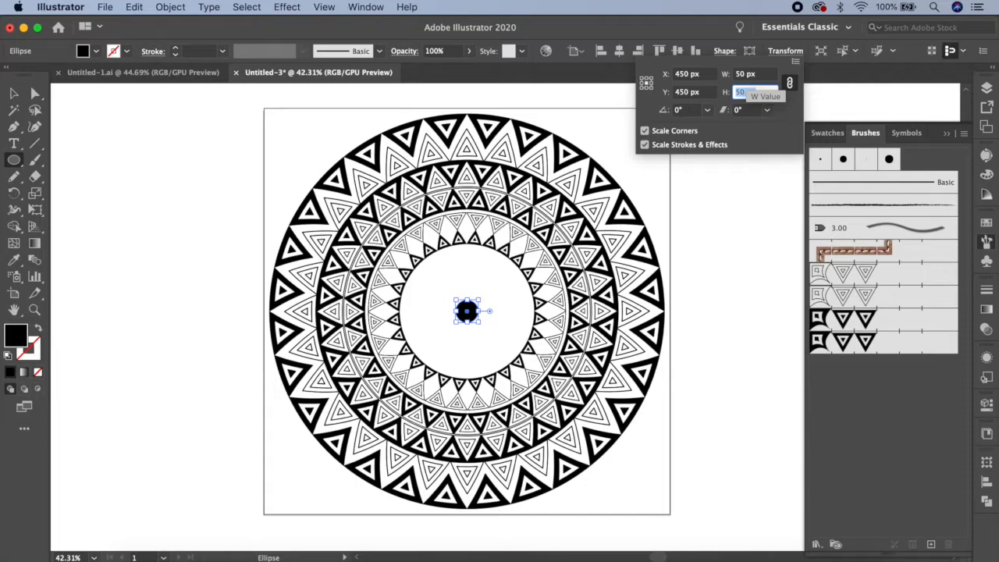
pyautogui.click(800, 51)
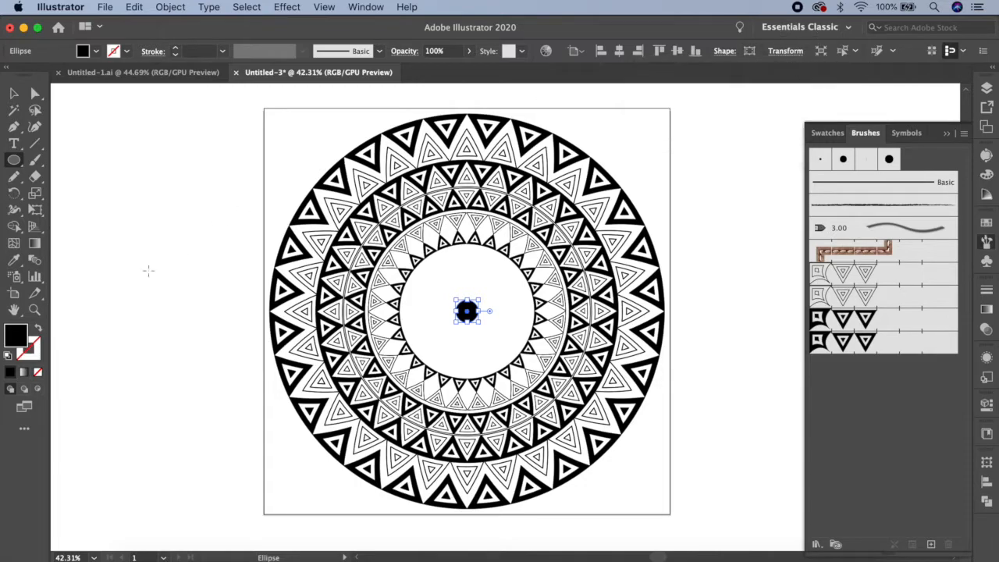
# Step: Swap the 50 px circle's black fill to its stroke and apply the unflipped solid triangle pattern brush
pyautogui.click(39, 334)
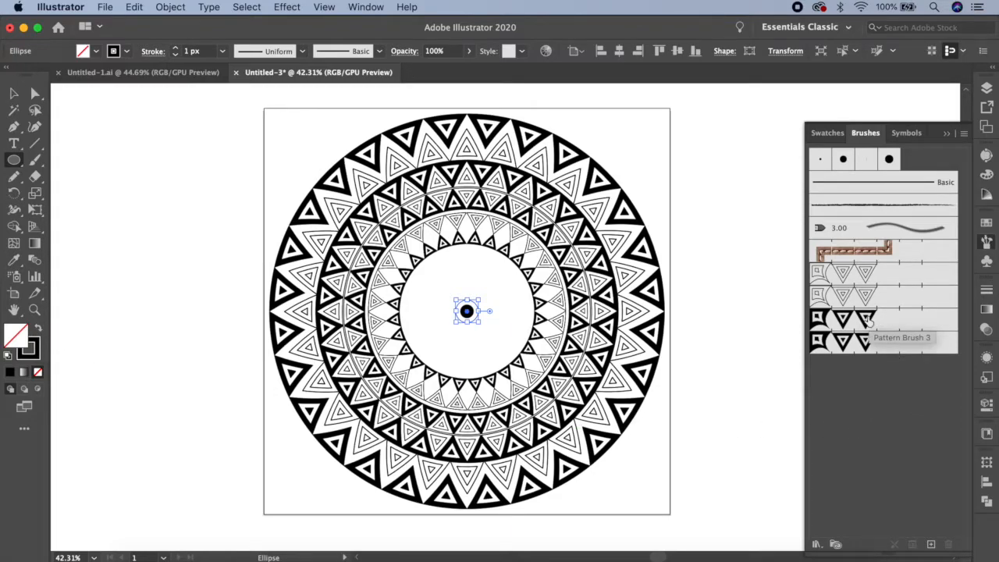
pyautogui.click(868, 320)
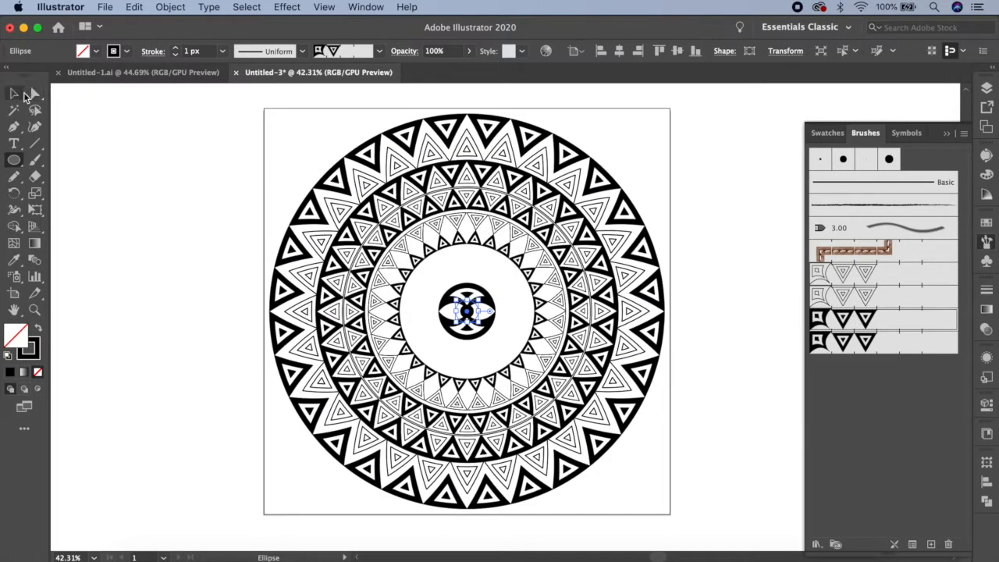
pyautogui.click(21, 95)
pyautogui.click(177, 211)
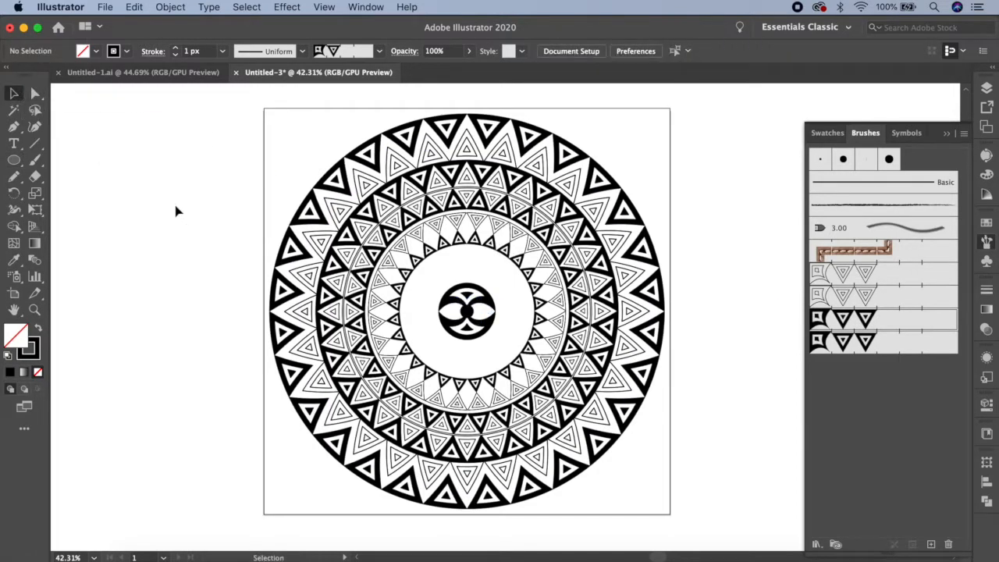
# Step: Create a 200 × 200 px circle centred on the artboard and apply the unflipped solid triangle pattern brush to it
pyautogui.click(17, 161)
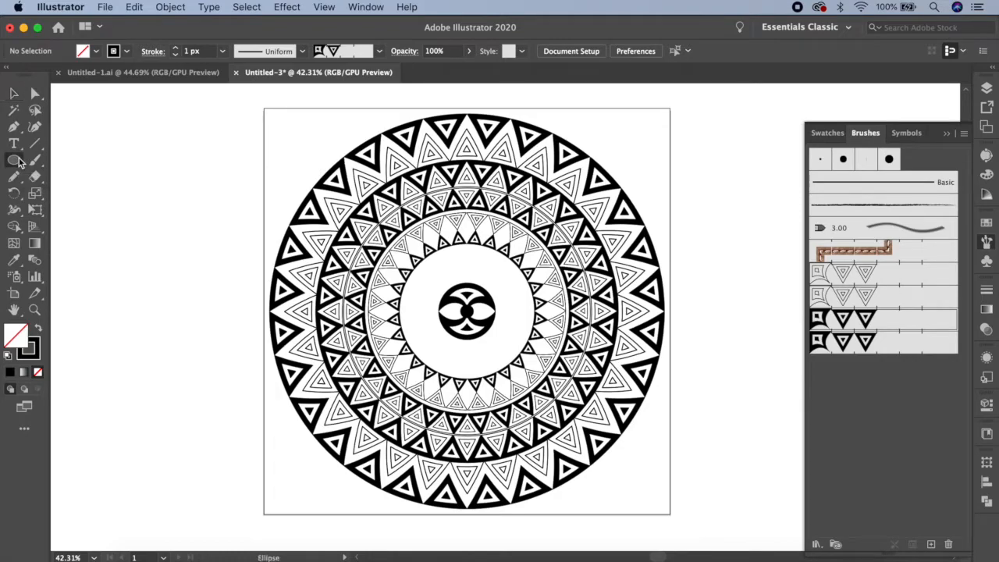
pyautogui.click(466, 310)
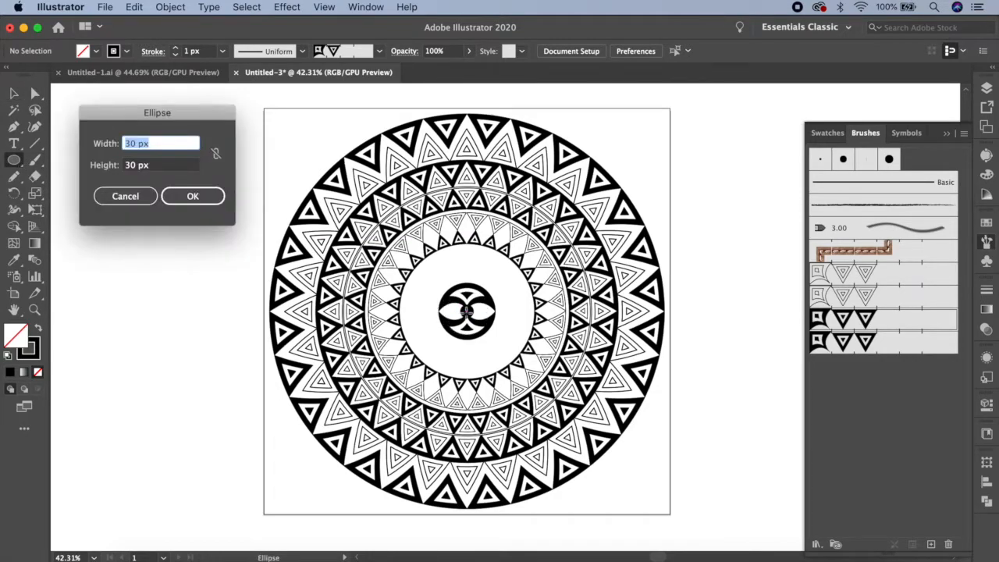
pyautogui.write('2')
pyautogui.press('Tab')
pyautogui.write('2')
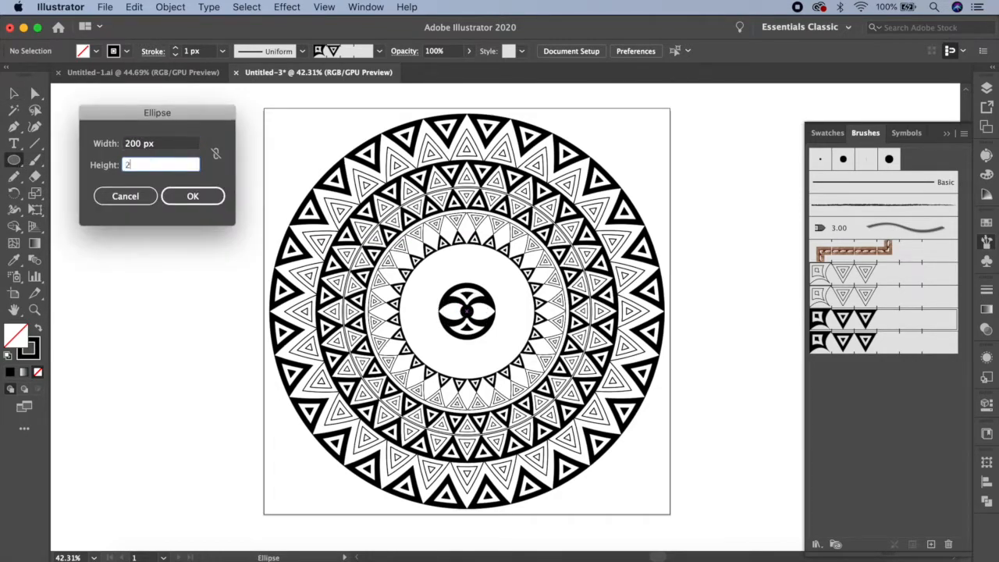
pyautogui.click(185, 196)
pyautogui.click(619, 51)
pyautogui.click(676, 51)
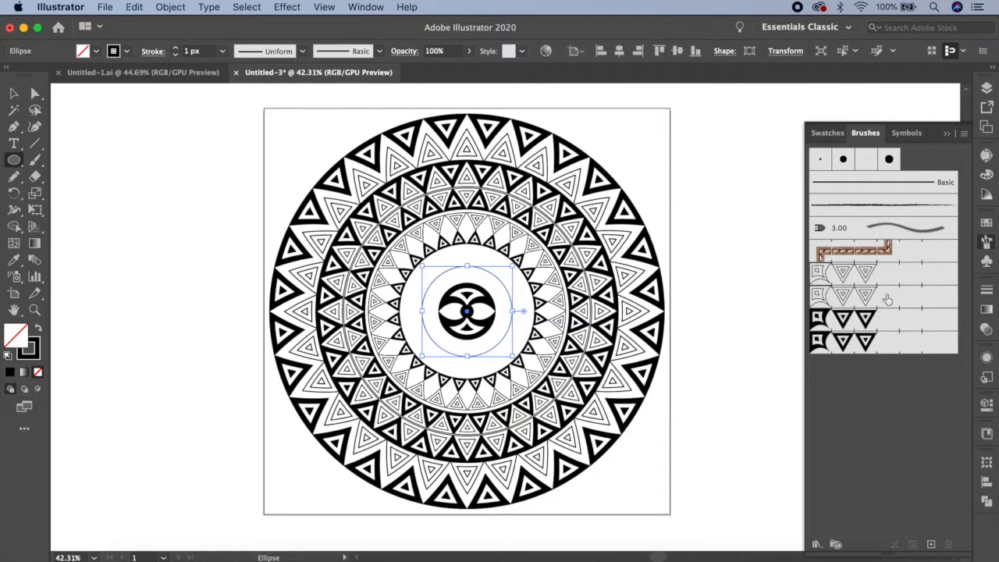
pyautogui.click(870, 319)
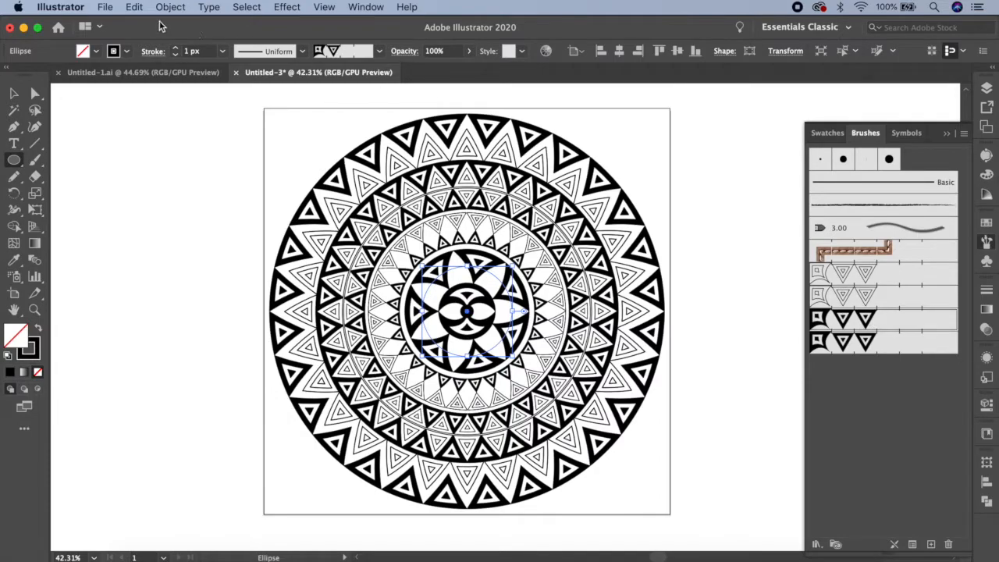
# Step: Paste a copy of the 200 px circle in place and apply the flipped outlined triangle pattern brush to it
pyautogui.click(134, 7)
pyautogui.click(156, 72)
pyautogui.click(134, 7)
pyautogui.click(188, 126)
pyautogui.click(866, 297)
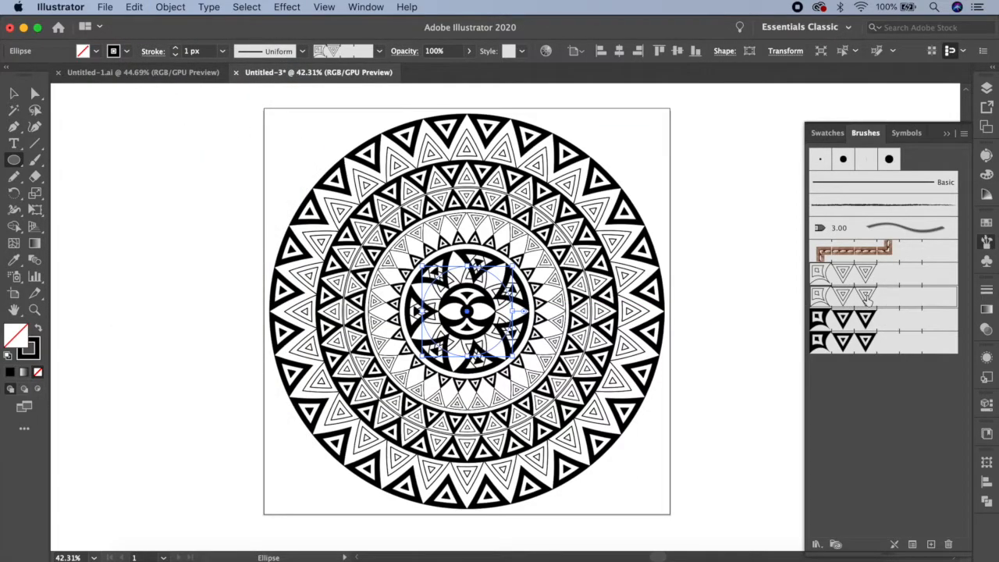
# Step: Rotate the outlined 200 px ring by 25° with the preview on, and deselect it
pyautogui.doubleClick(14, 194)
pyautogui.write('25')
pyautogui.click(84, 205)
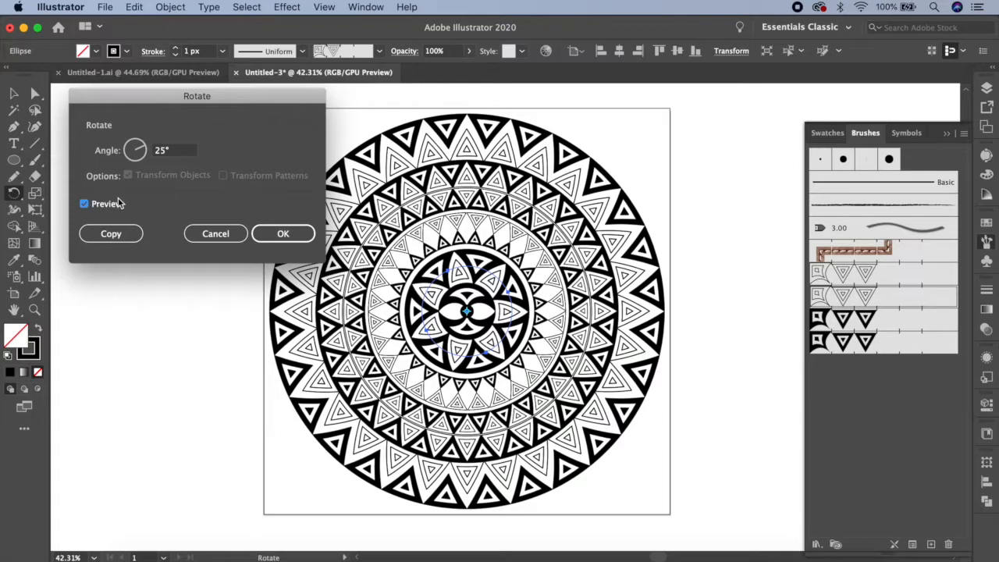
pyautogui.click(264, 236)
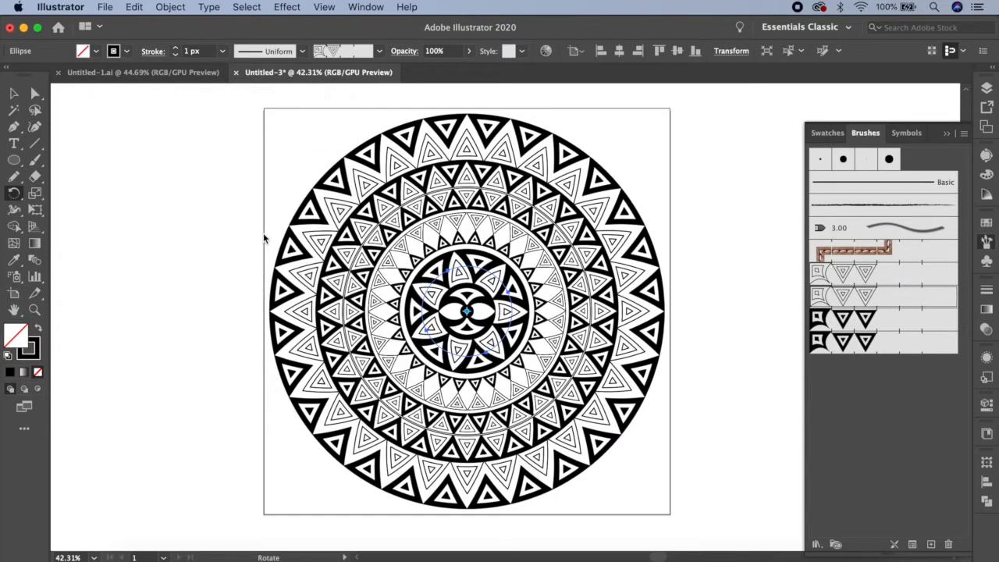
pyautogui.click(13, 93)
pyautogui.click(180, 150)
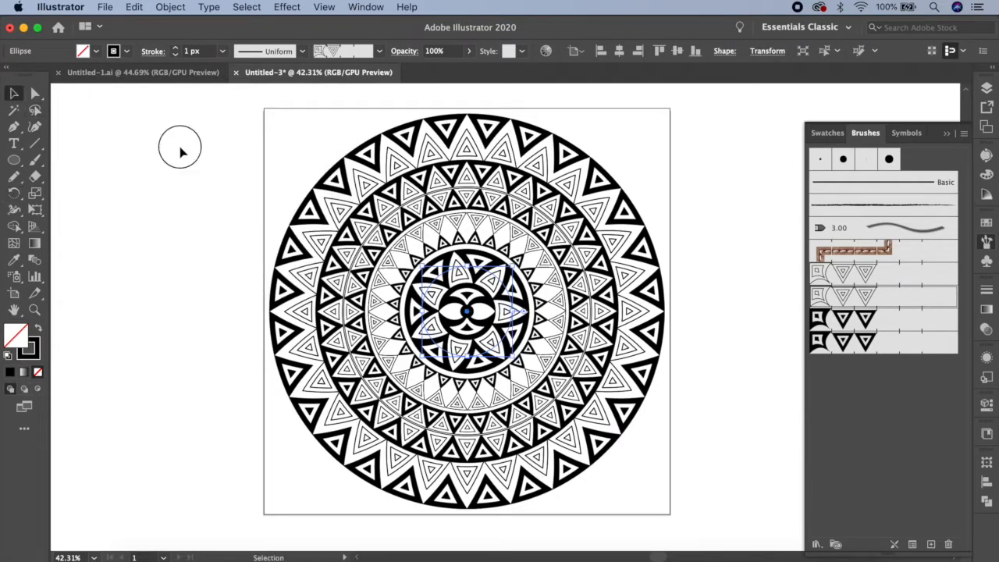
# Step: Select the whole mandala group in the triangle-mandala document and expand its appearance into editable shapes
pyautogui.click(947, 134)
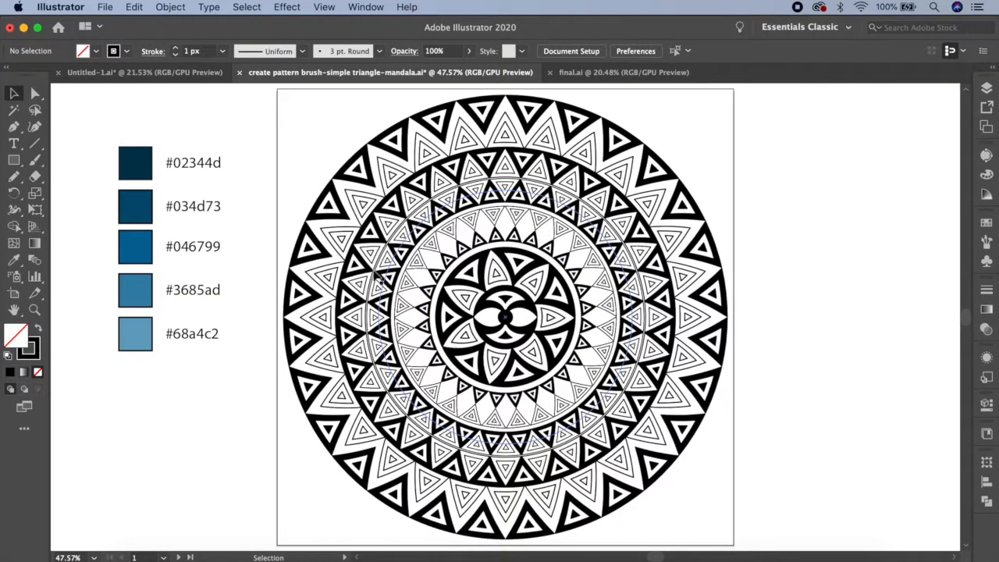
pyautogui.click(407, 167)
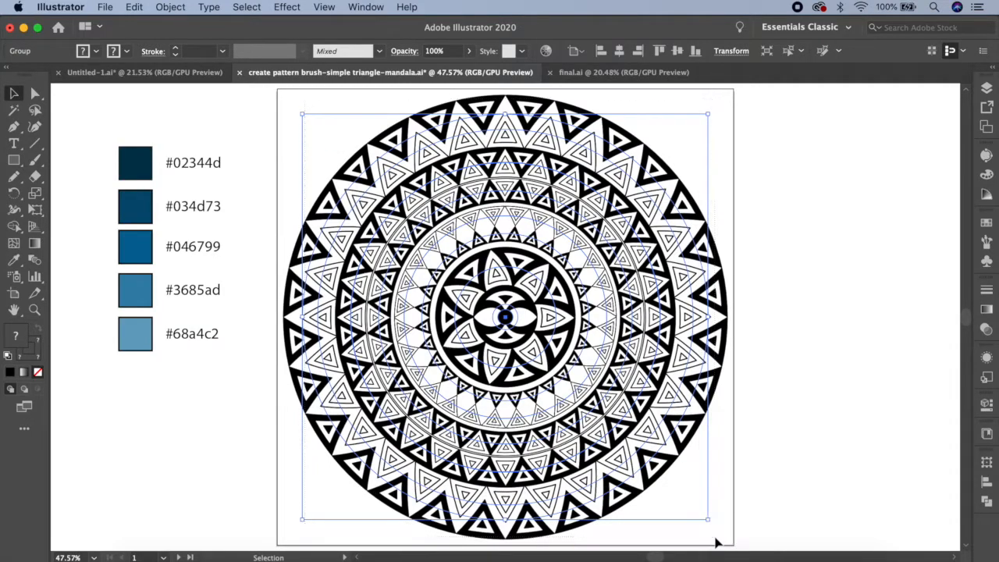
pyautogui.click(175, 9)
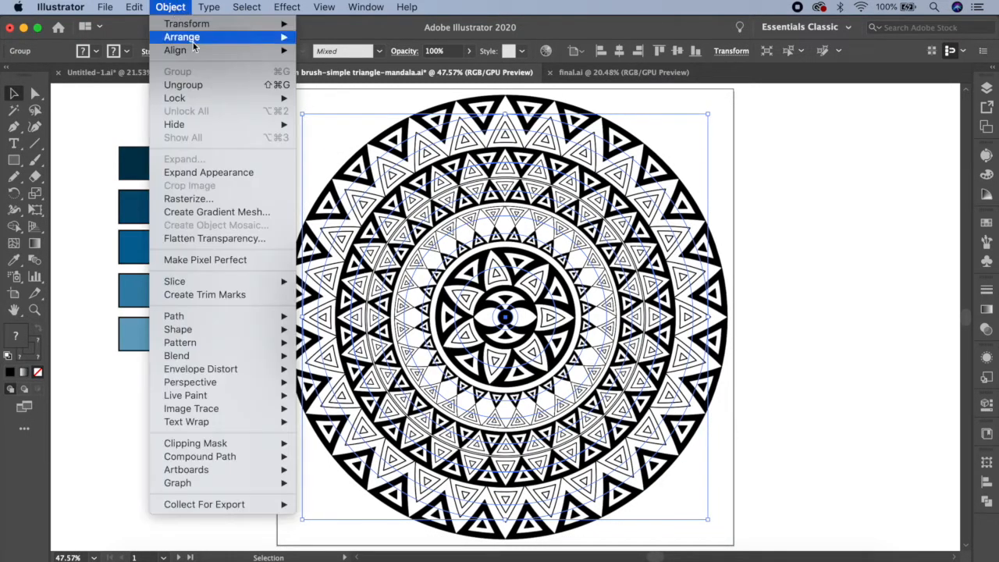
pyautogui.click(225, 172)
pyautogui.click(808, 281)
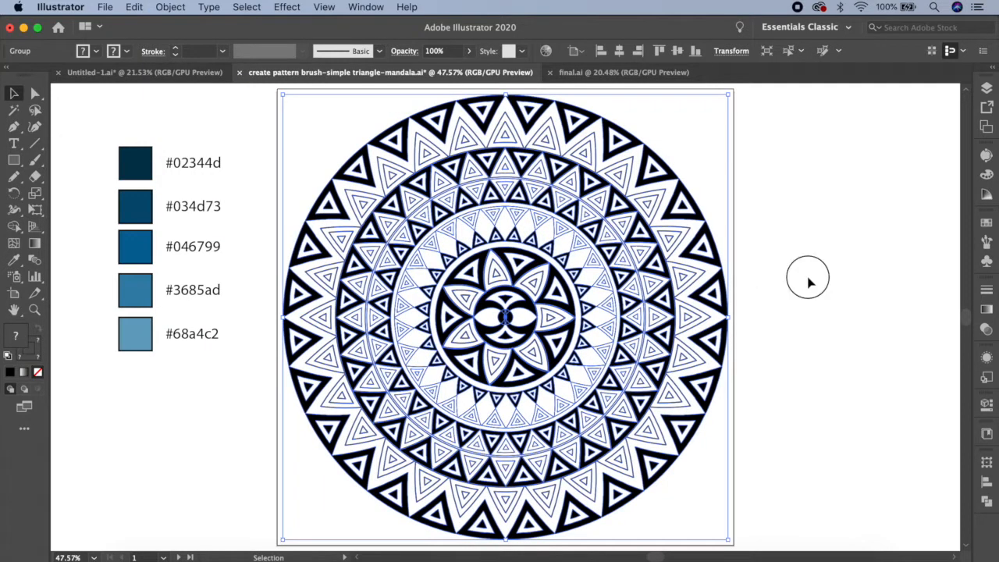
# Step: Isolate the mandala group and fill its outermost solid triangle ring with the darkest blue, #02344d
pyautogui.doubleClick(701, 221)
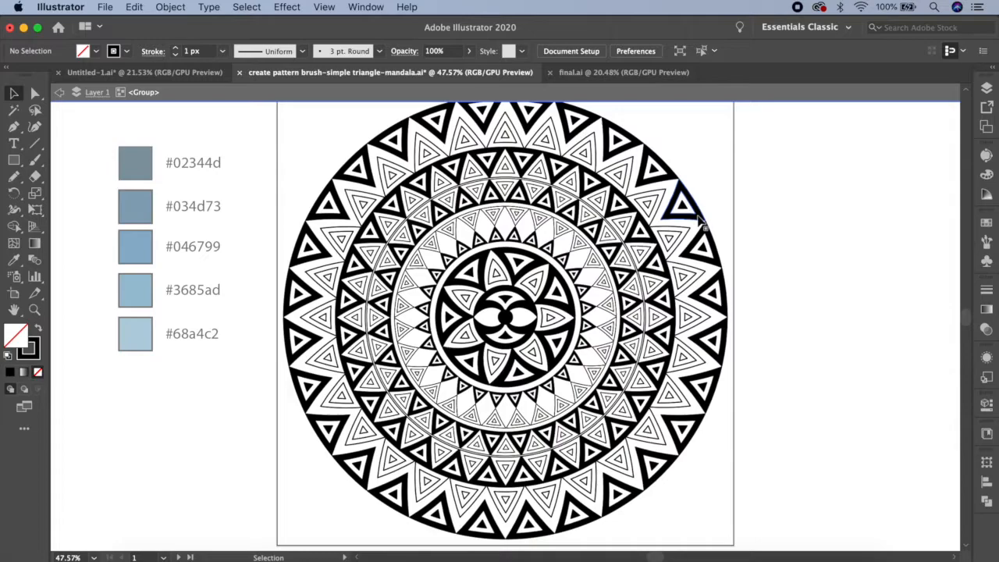
pyautogui.scroll(-3, 658, 280)
pyautogui.scroll(1, 657, 280)
pyautogui.moveTo(656, 282); pyautogui.dragTo(594, 292)
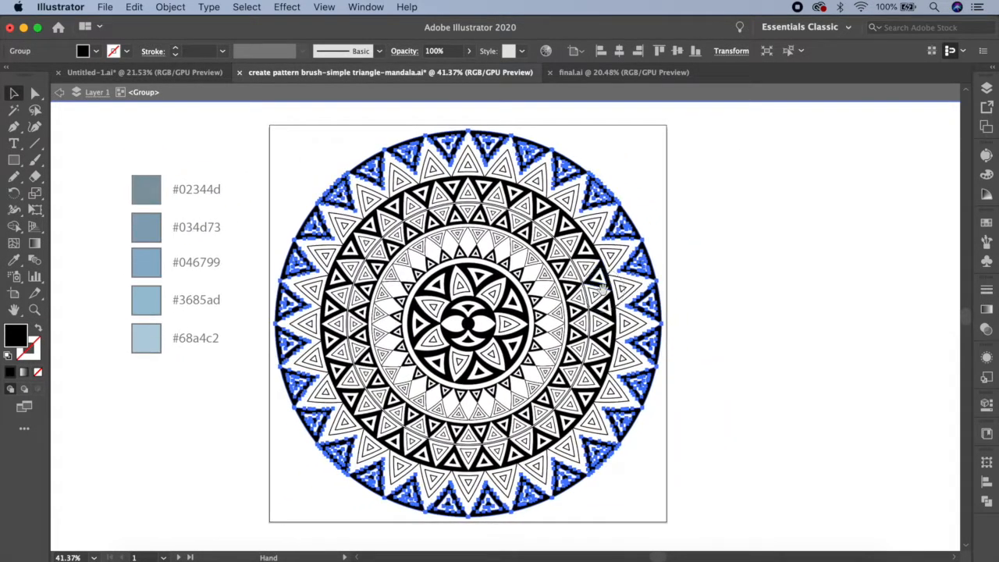
pyautogui.click(986, 224)
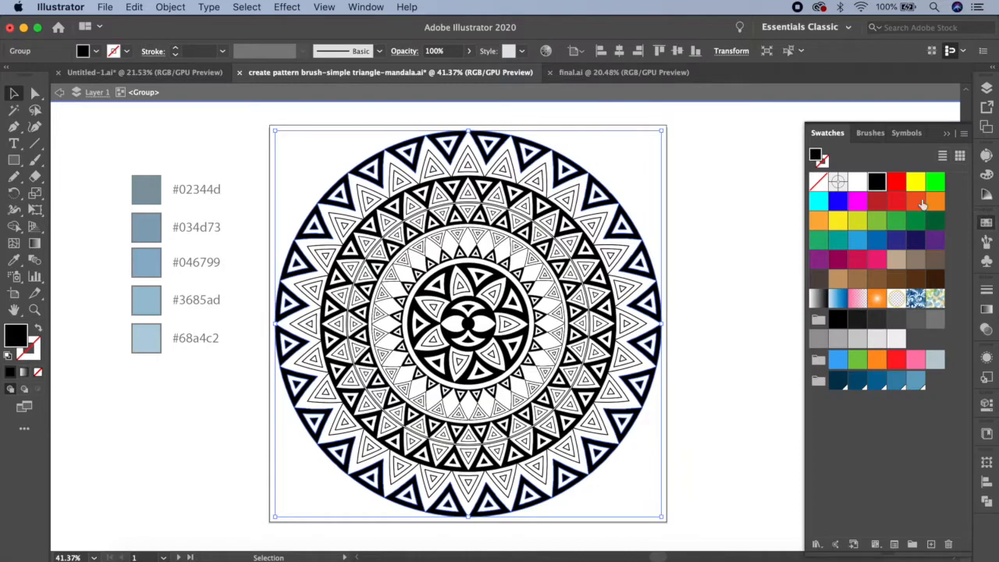
pyautogui.click(840, 381)
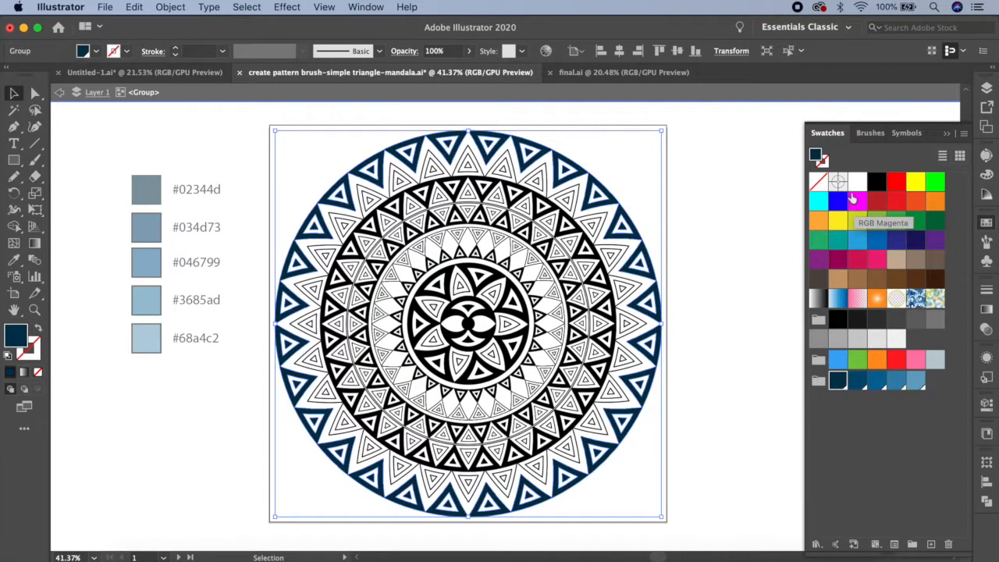
# Step: Give the outermost outlined triangle ring a #034d73 fill and a #68a4c2 stroke
pyautogui.click(574, 205)
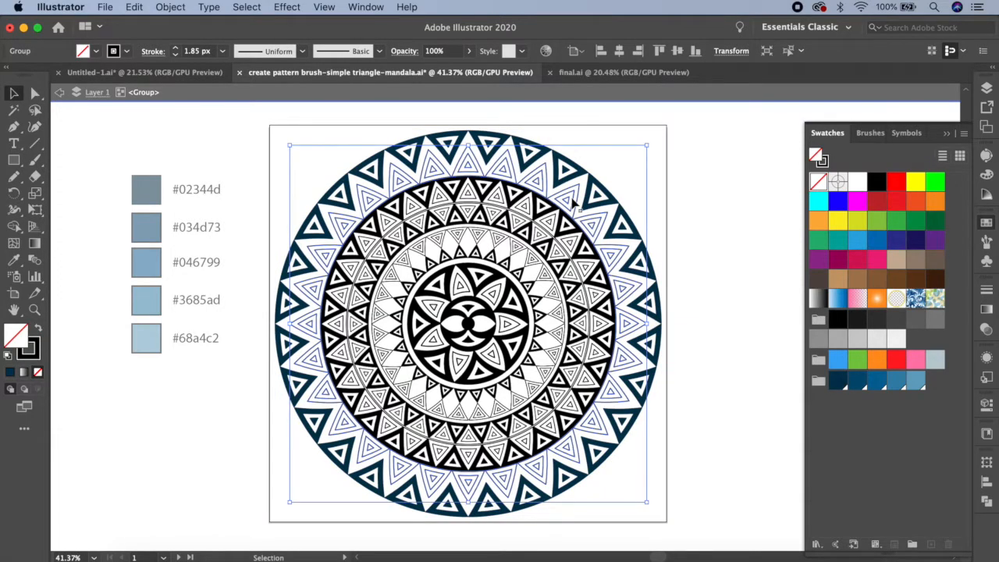
pyautogui.click(856, 380)
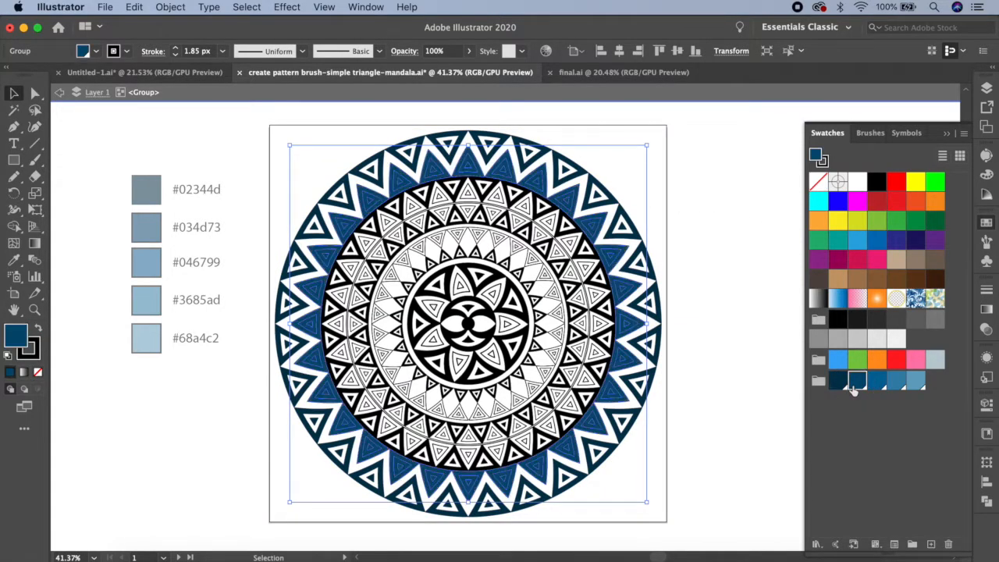
pyautogui.click(824, 160)
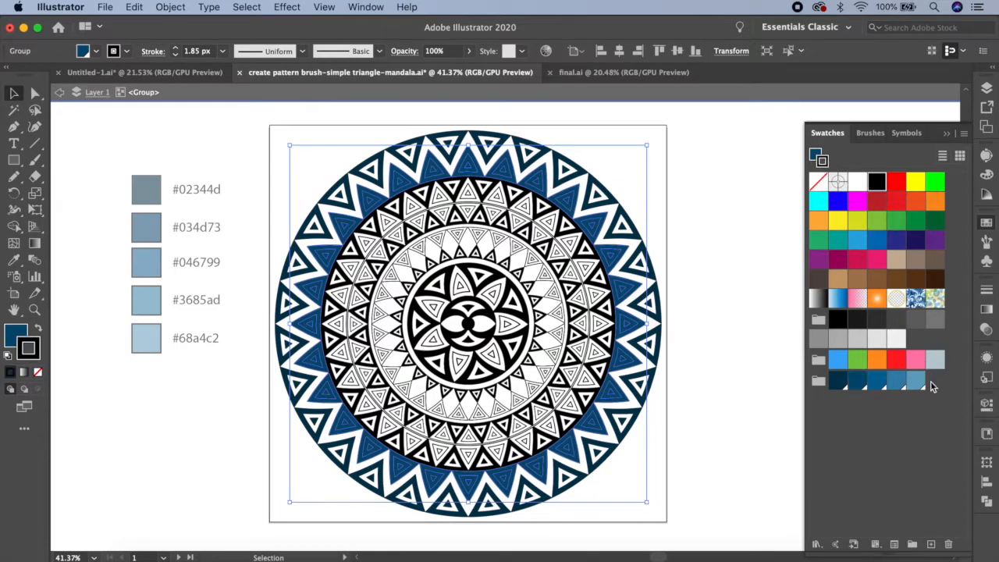
pyautogui.click(916, 381)
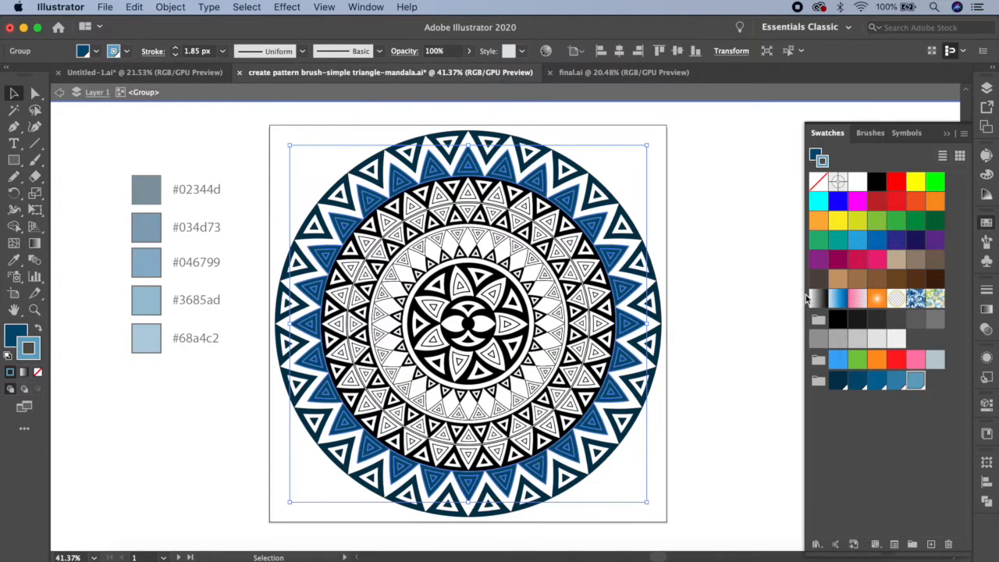
# Step: Fill the second solid triangle ring from the outside with the mid blue, #046799
pyautogui.scroll(3, 533, 257)
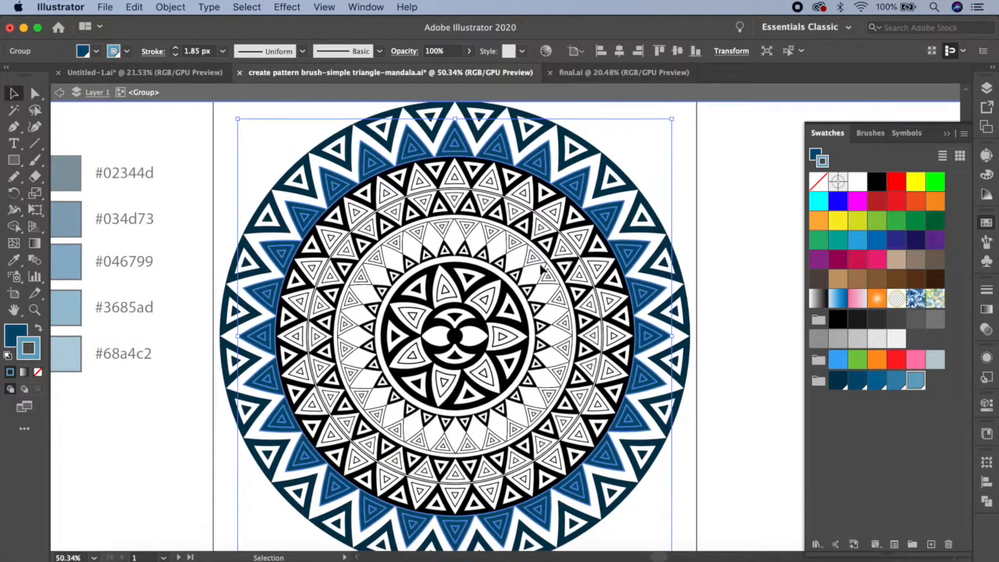
pyautogui.click(592, 232)
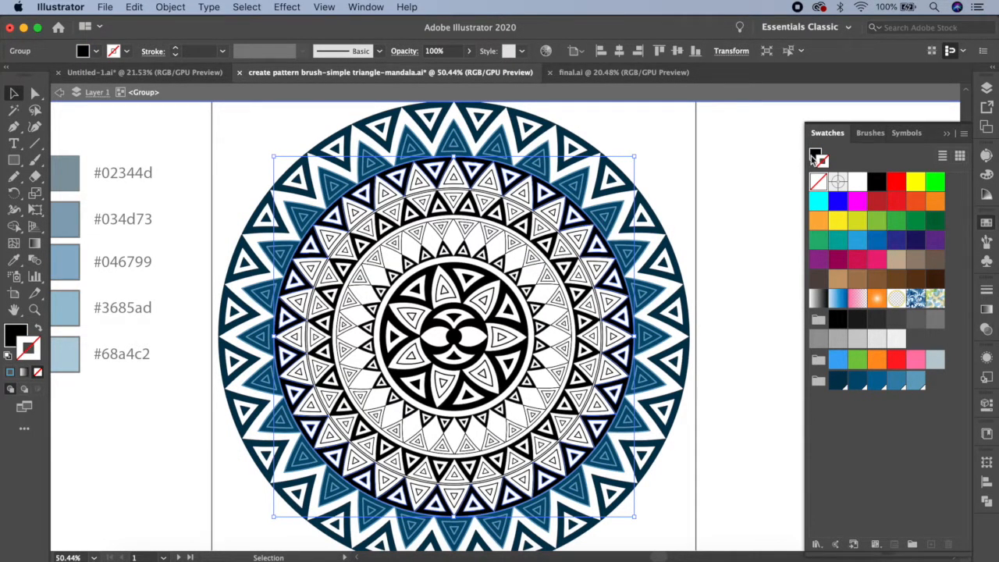
pyautogui.click(814, 158)
pyautogui.click(875, 381)
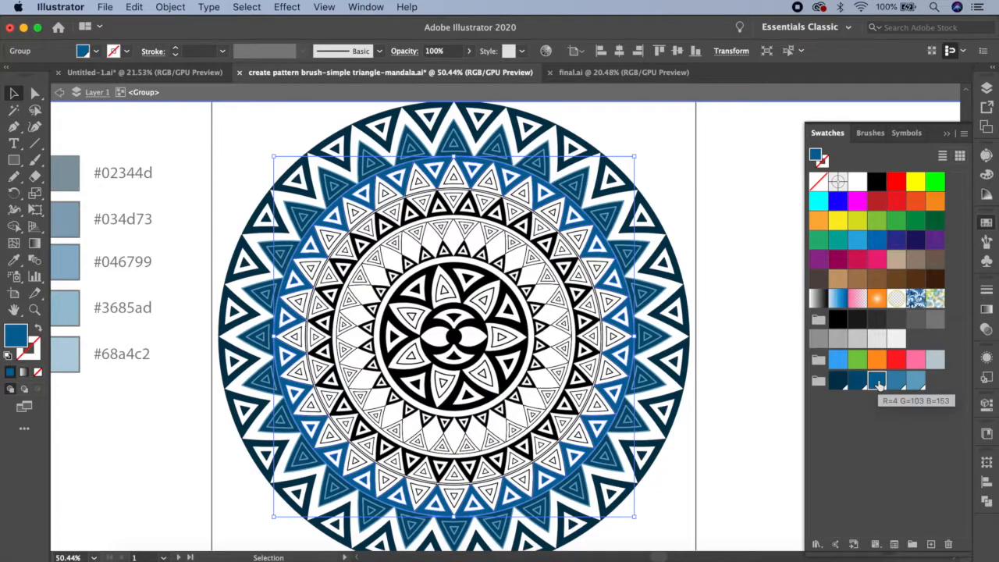
# Step: Set the stroke of the outlined triangles within the second solid ring to #02344d
pyautogui.click(580, 237)
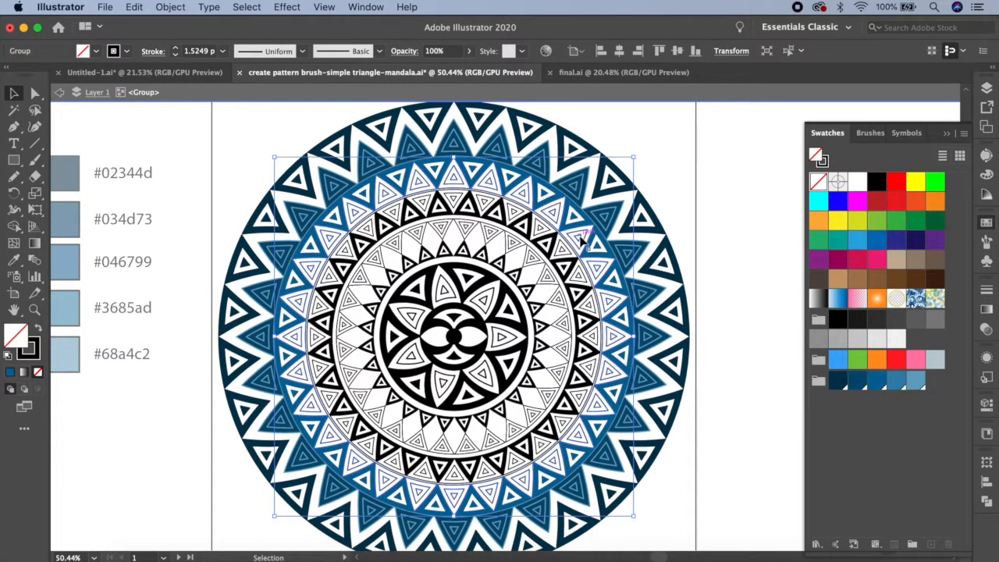
pyautogui.click(824, 160)
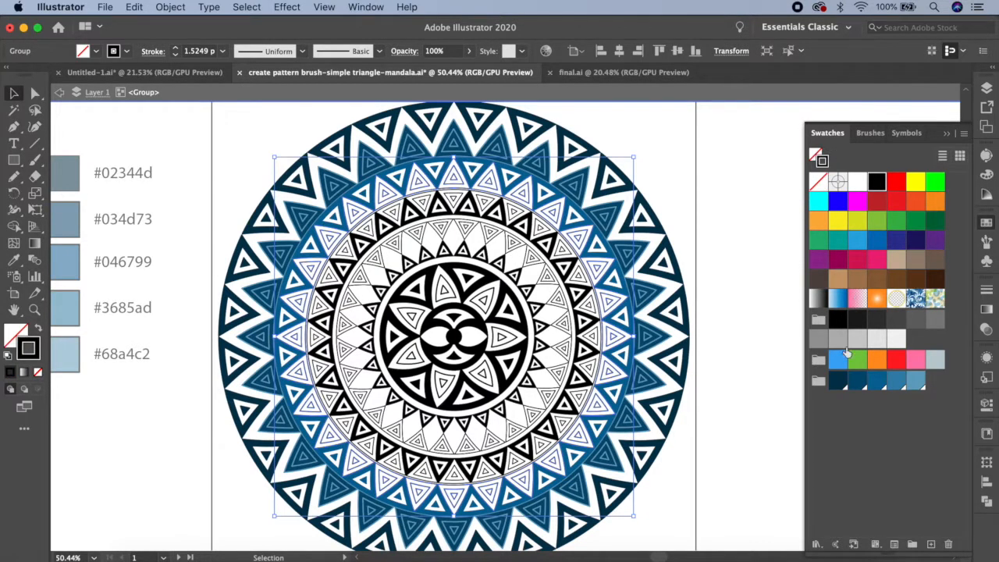
pyautogui.click(838, 381)
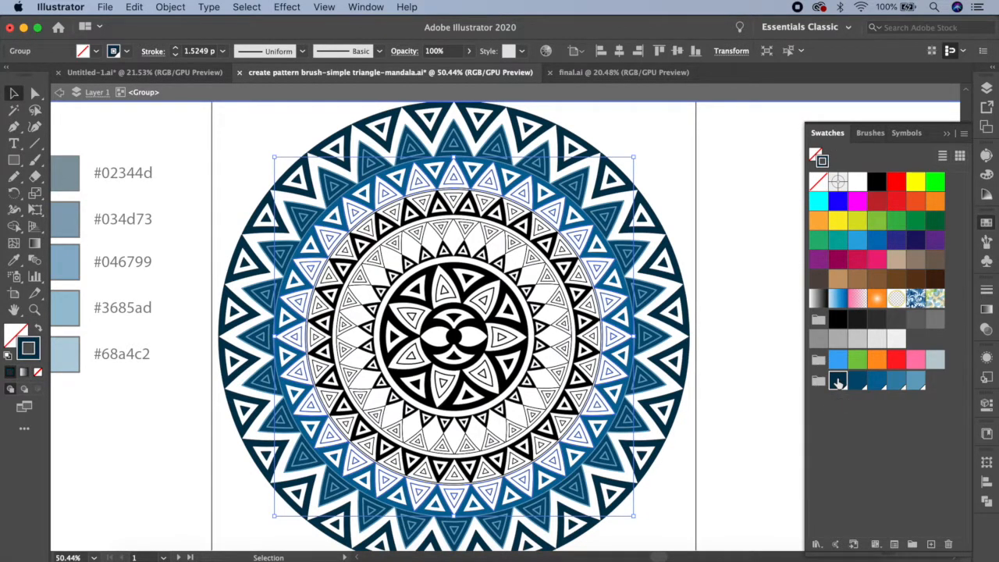
# Step: Give the third outlined triangle ring from the outside a black fill and a #68a4c2 stroke
pyautogui.click(581, 273)
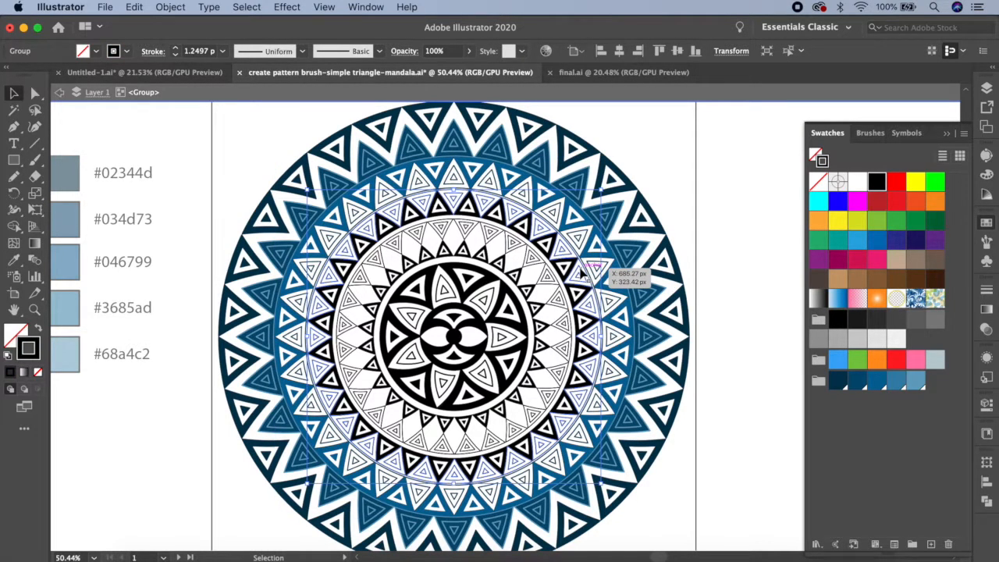
pyautogui.click(818, 154)
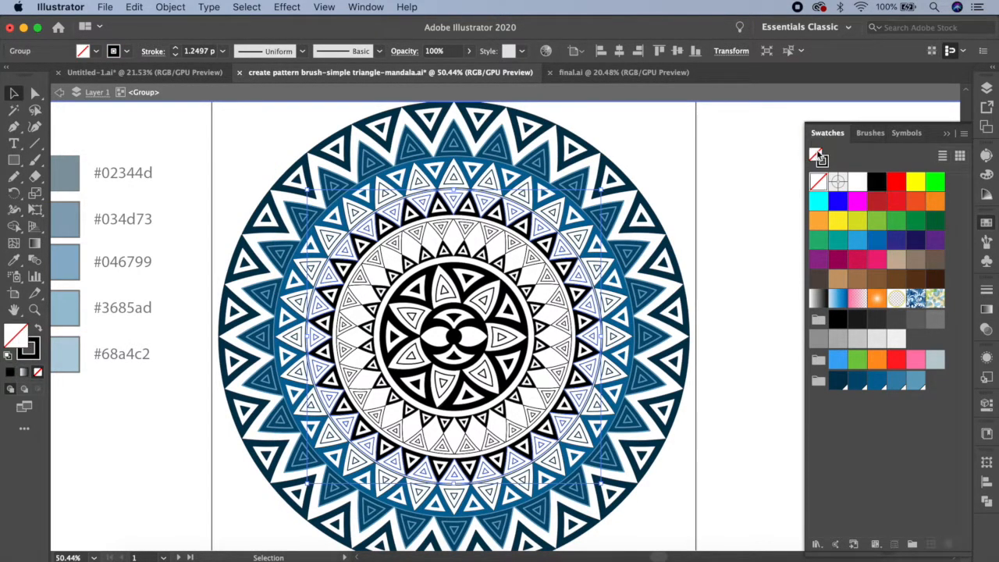
pyautogui.click(878, 184)
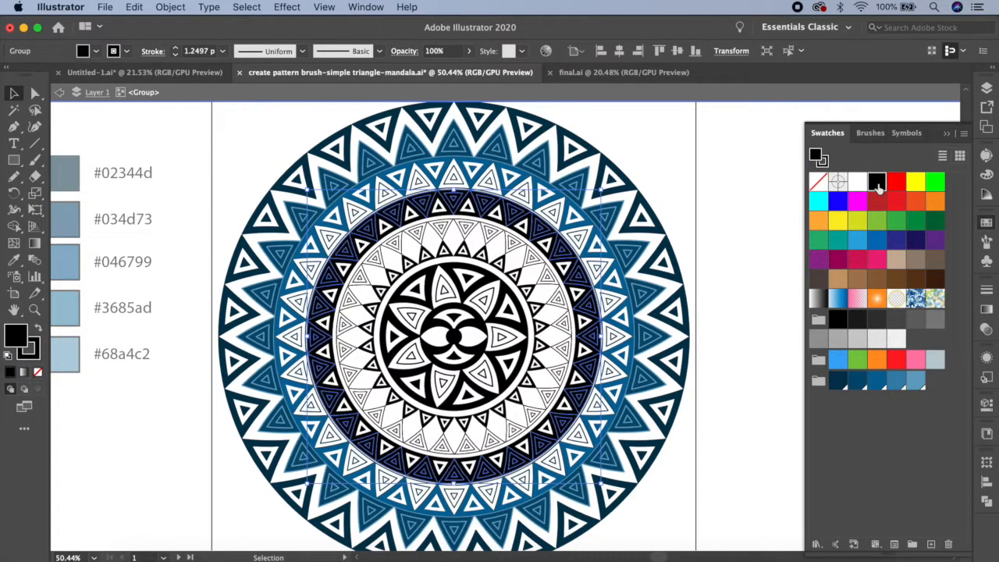
pyautogui.click(824, 161)
pyautogui.click(918, 383)
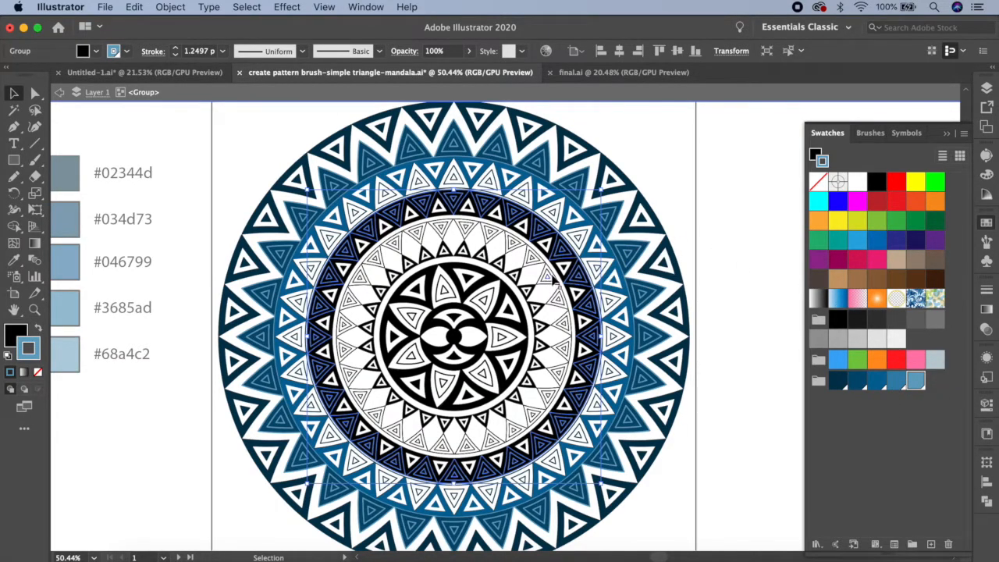
# Step: Fill the third solid triangle ring, which interlocks with the black outlined triangles, with #046799
pyautogui.scroll(2, 552, 280)
pyautogui.press('/')
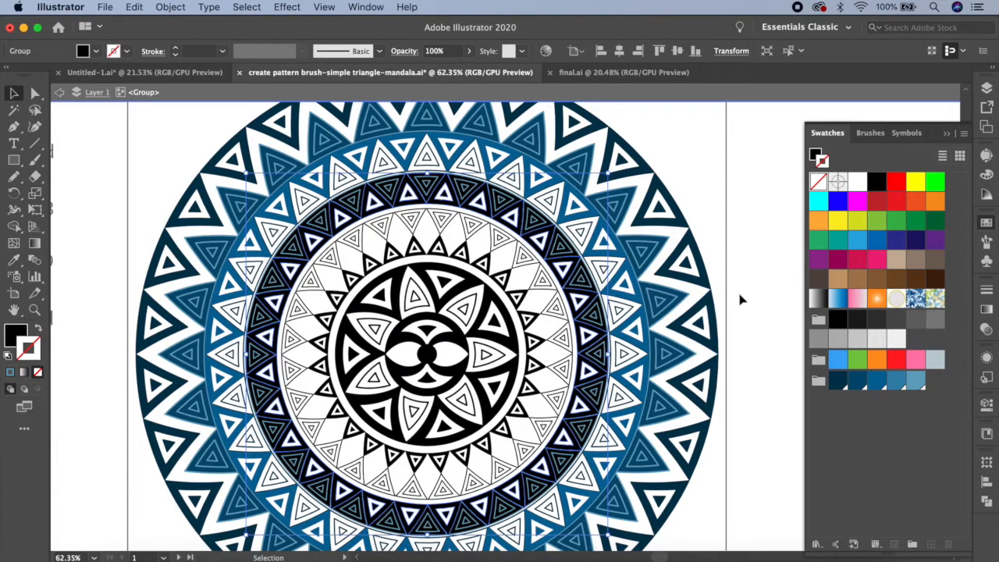
pyautogui.click(816, 155)
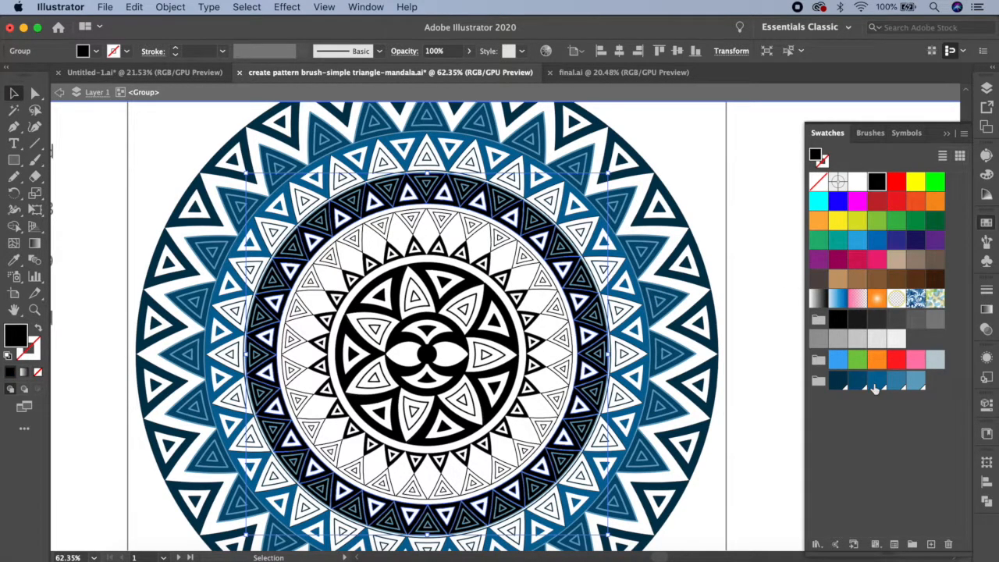
pyautogui.click(875, 383)
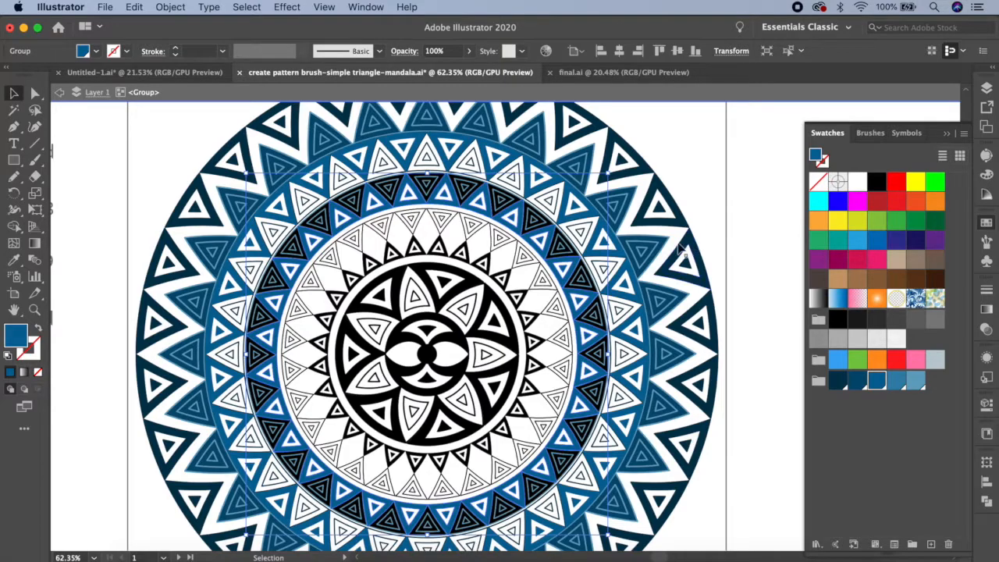
# Step: Fill the fourth outlined triangle ring with #046799 and the small solid triangle ring inside it with #3685ad
pyautogui.click(548, 282)
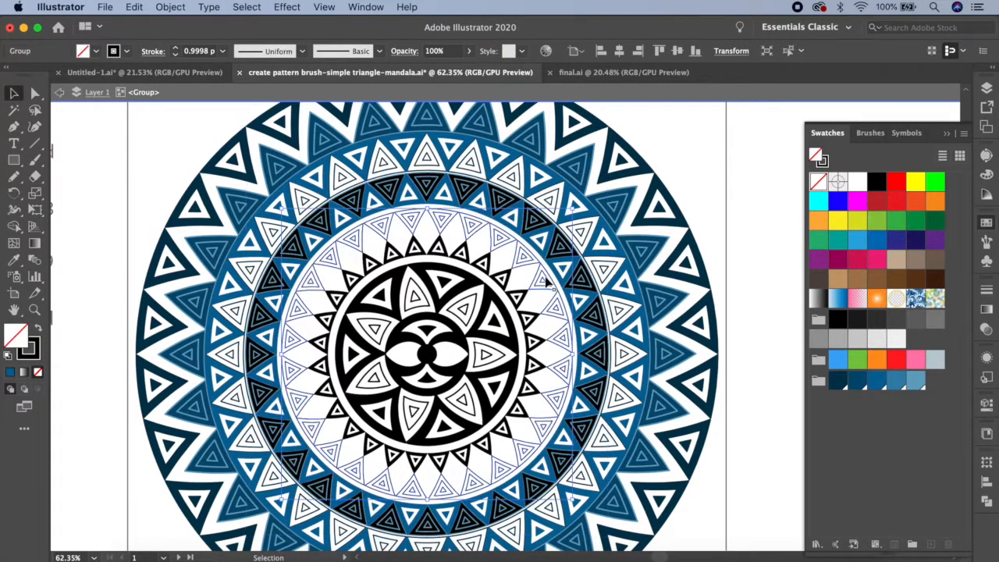
pyautogui.click(876, 382)
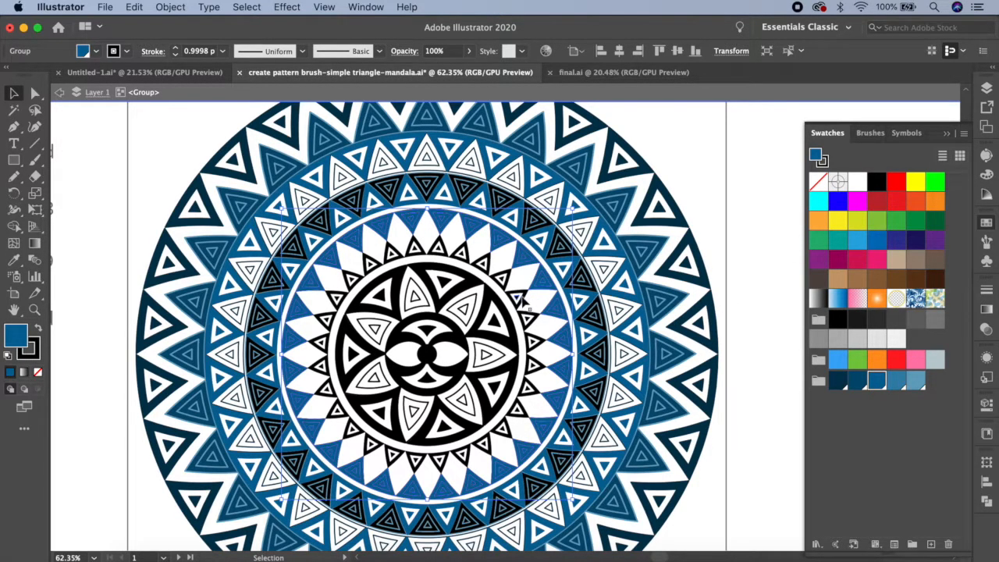
pyautogui.click(527, 302)
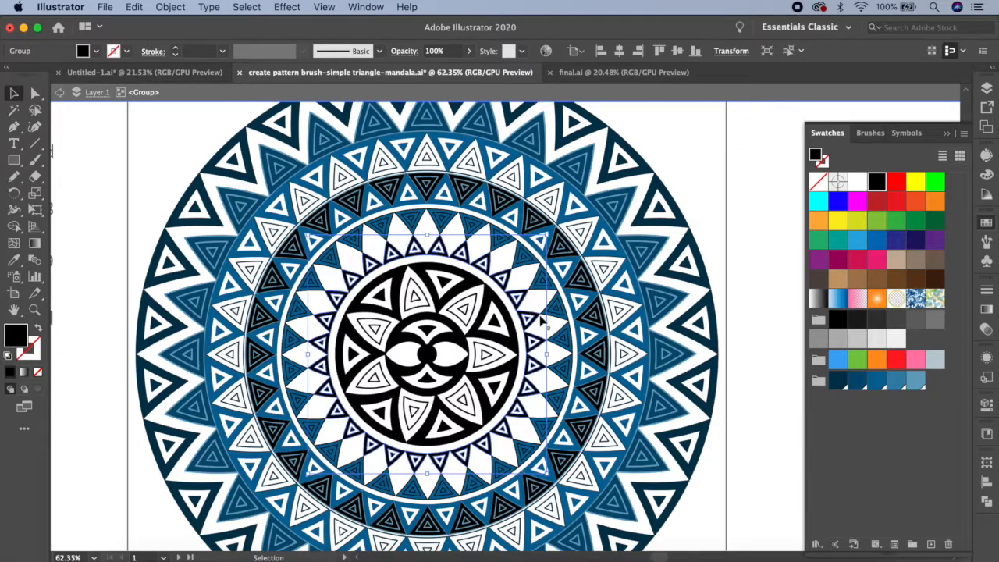
pyautogui.click(897, 380)
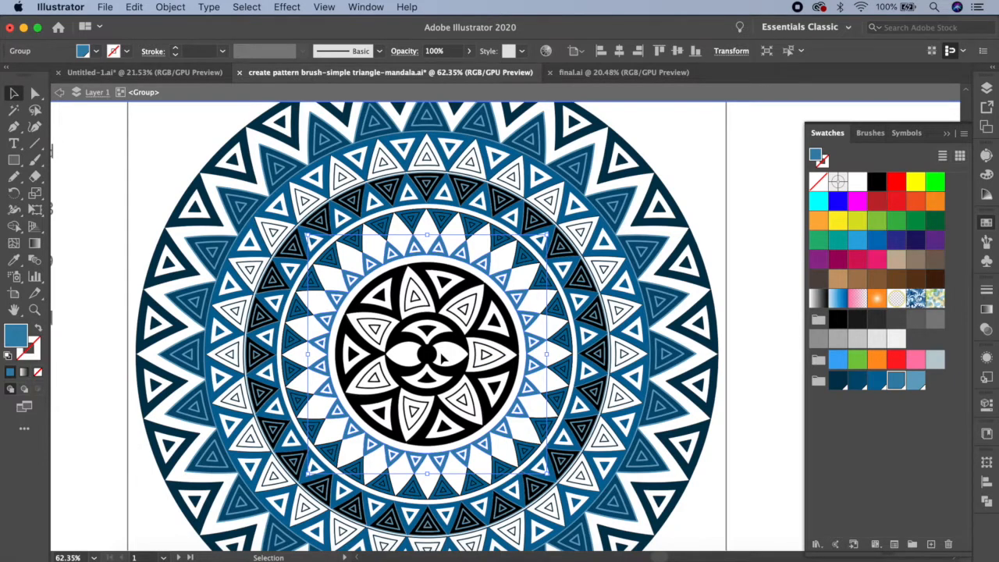
# Step: Fill the solid ring around the petals with #3685ad, and give the petals a black fill and #3685ad stroke
pyautogui.click(478, 287)
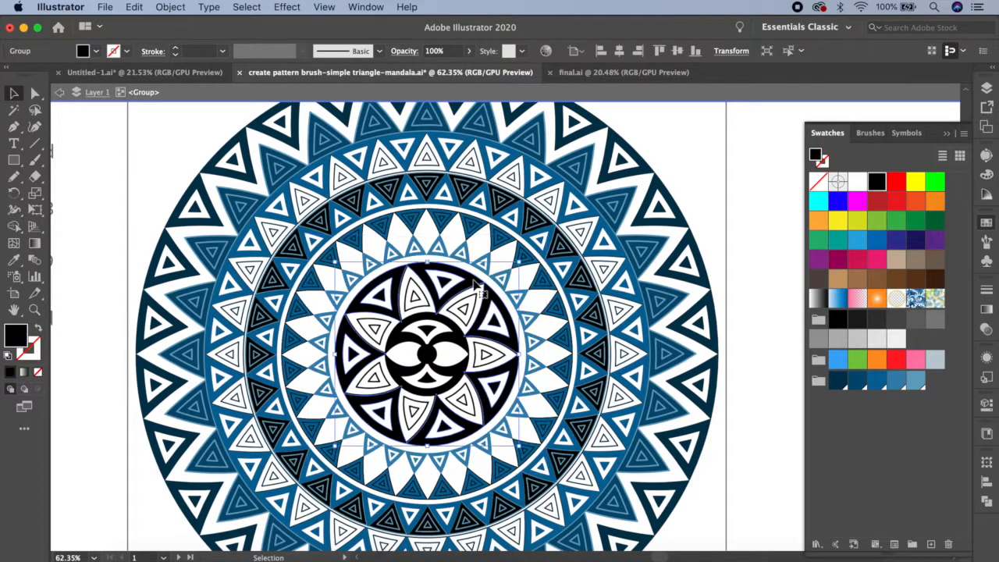
pyautogui.click(896, 381)
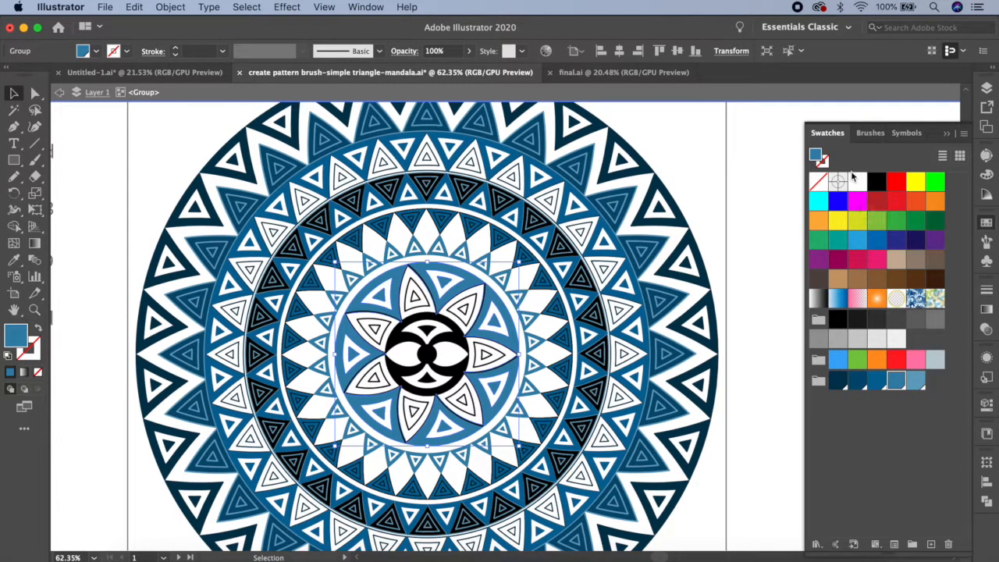
pyautogui.click(467, 303)
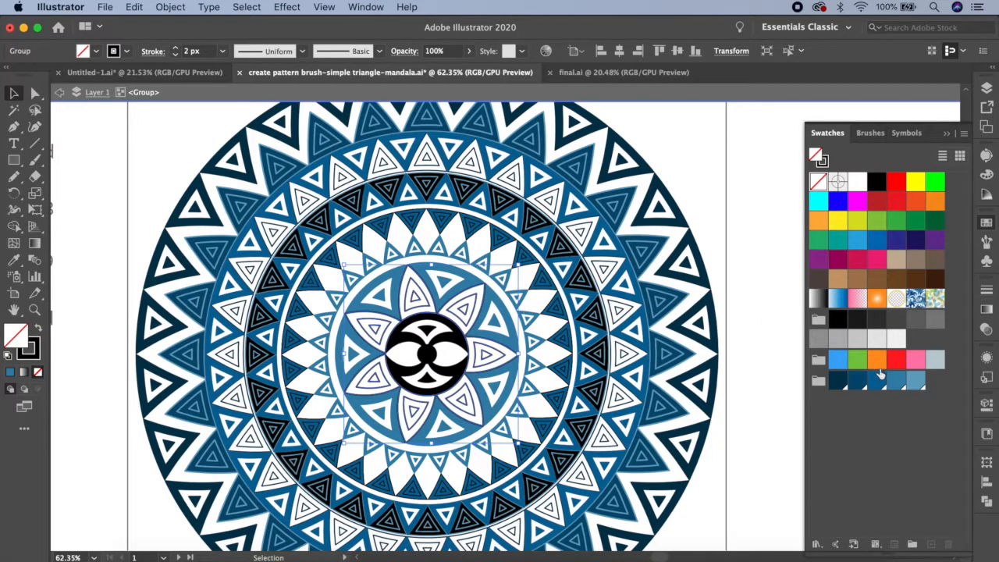
pyautogui.click(875, 182)
pyautogui.click(823, 162)
pyautogui.click(896, 381)
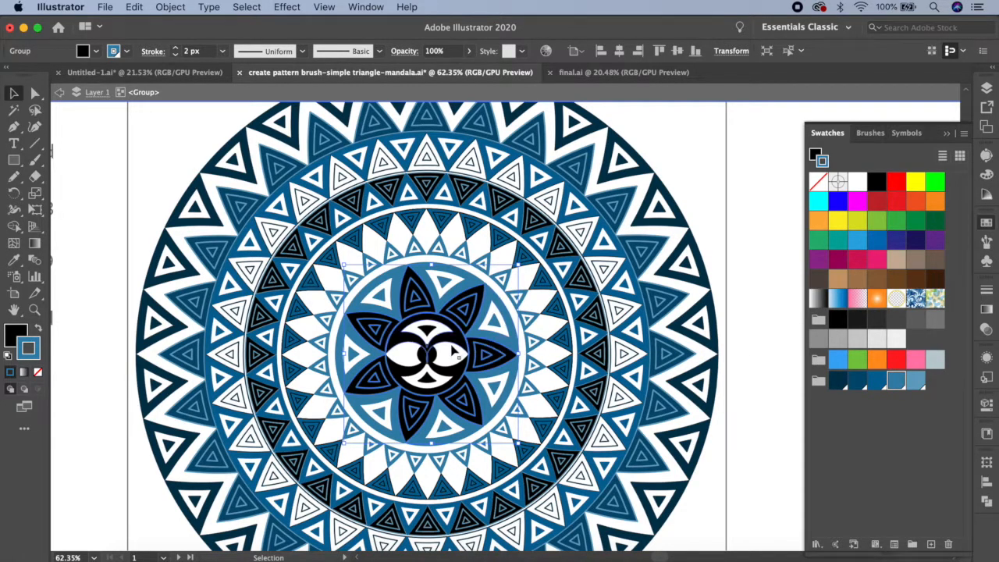
# Step: Give the circular motif at the mandala's centre, inside the petals, a #034d73 fill and a #034d73 stroke
pyautogui.scroll(2, 453, 351)
pyautogui.click(459, 346)
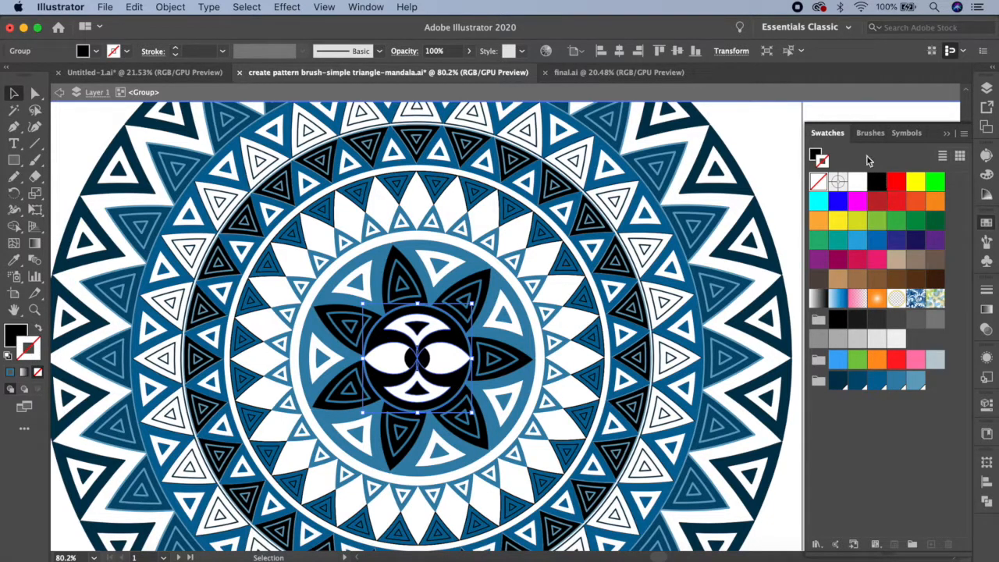
pyautogui.click(816, 155)
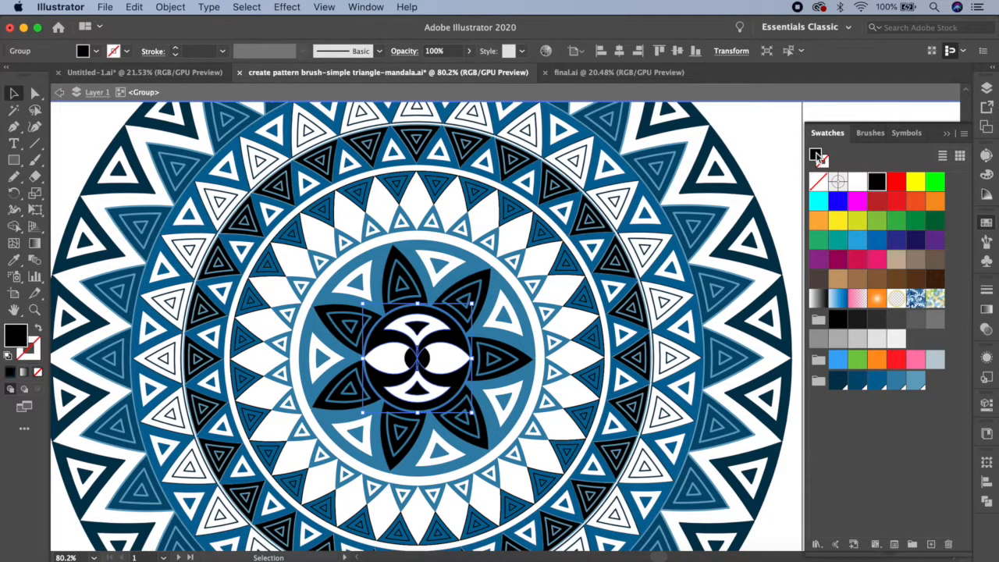
pyautogui.click(857, 384)
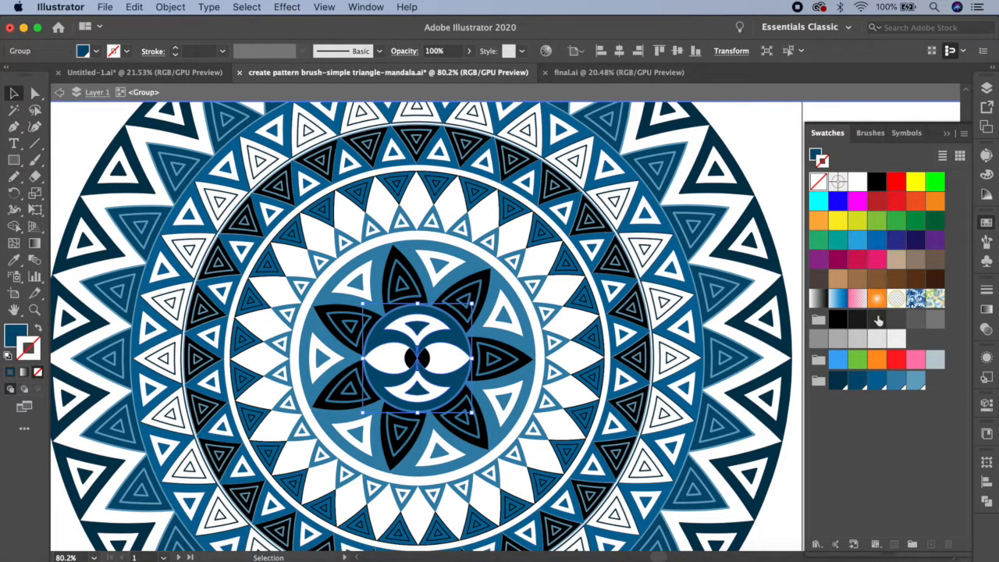
pyautogui.press('x')
pyautogui.click(859, 382)
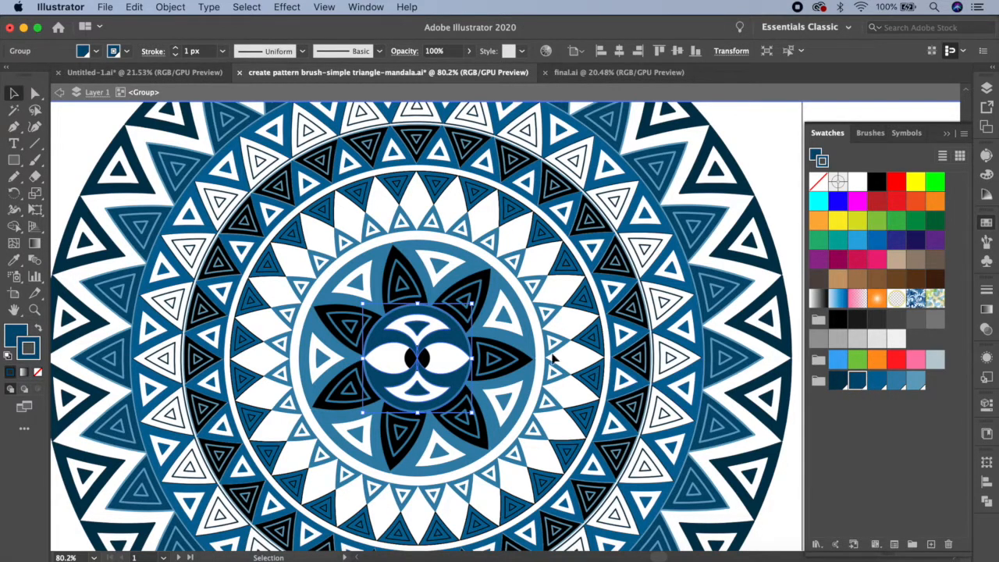
# Step: Fill the small black ellipse at the very centre of the mandala with #68a4c2
pyautogui.scroll(5, 439, 356)
pyautogui.click(416, 355)
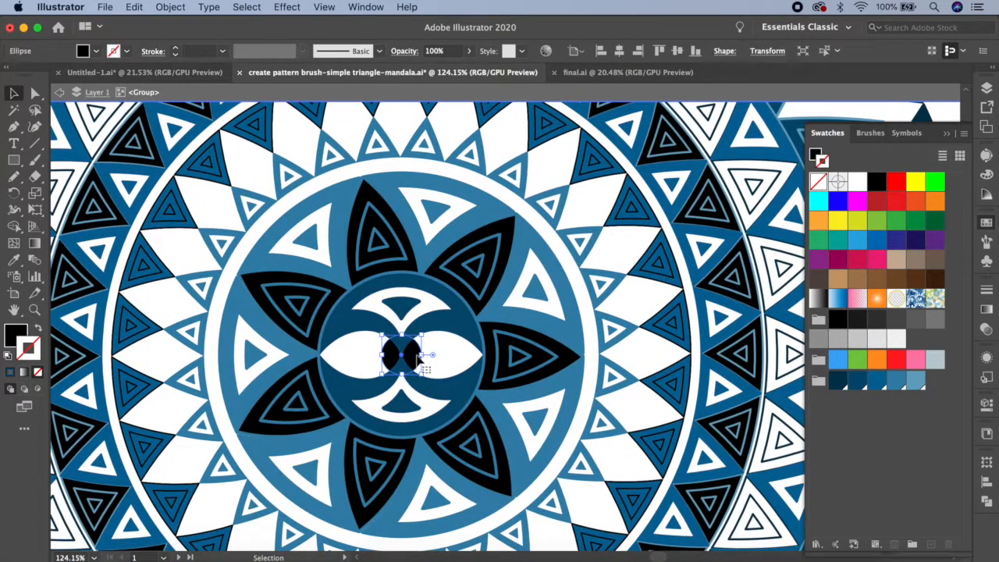
pyautogui.click(815, 155)
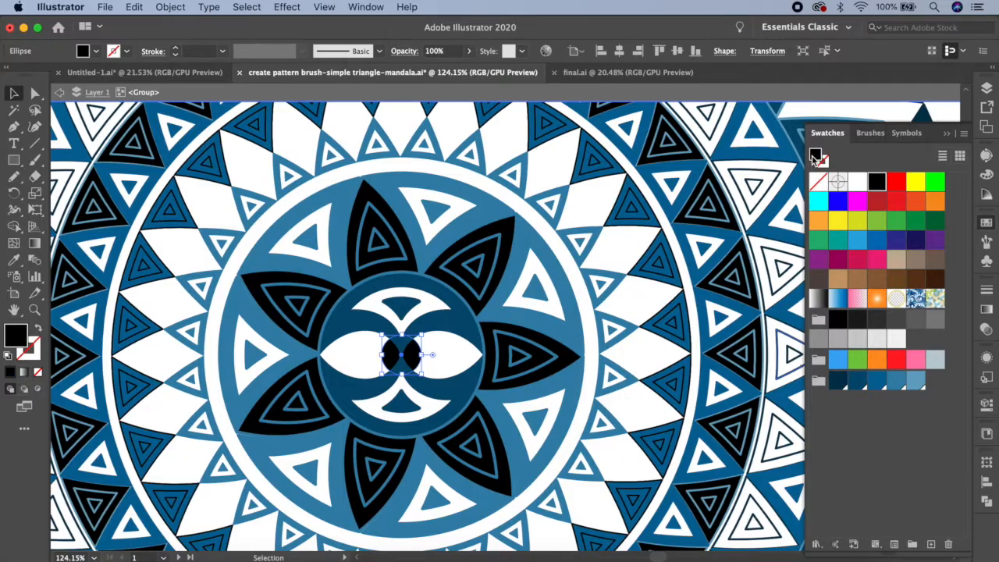
pyautogui.click(917, 382)
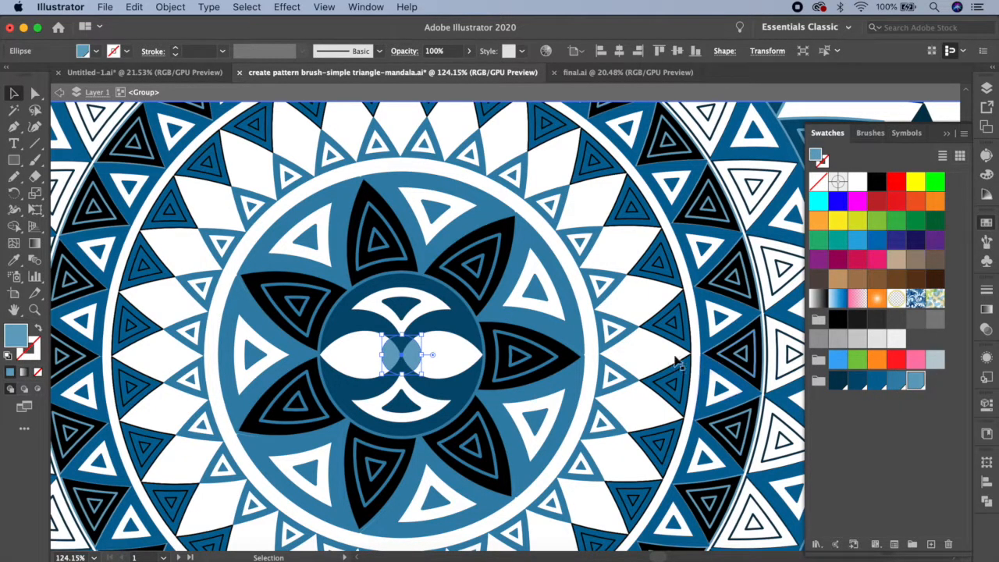
# Step: Exit group isolation, fit the whole mandala artboard in the window and collapse the Swatches panel
pyautogui.scroll(-2, 530, 367)
pyautogui.scroll(-3, 531, 367)
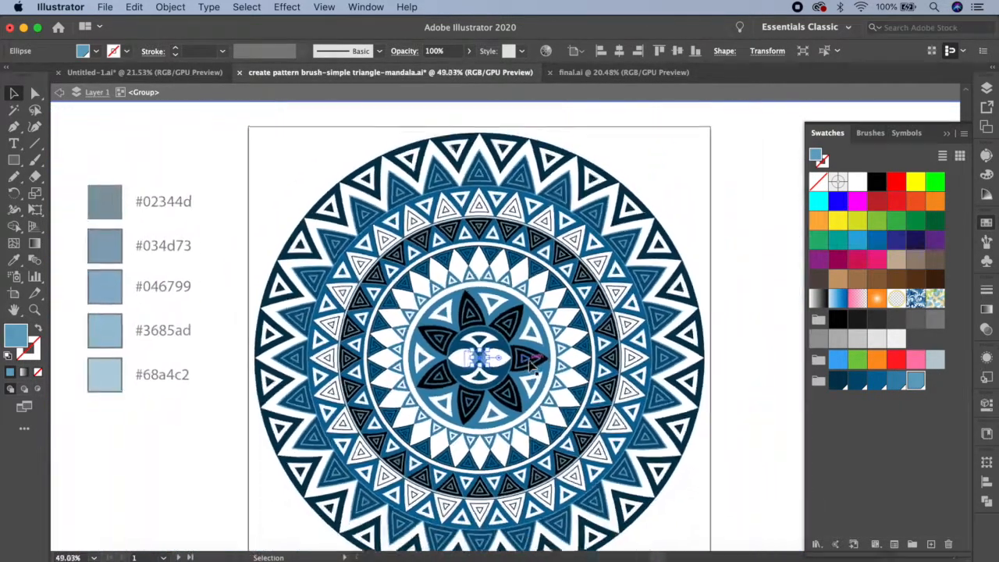
pyautogui.click(740, 281)
pyautogui.click(740, 281)
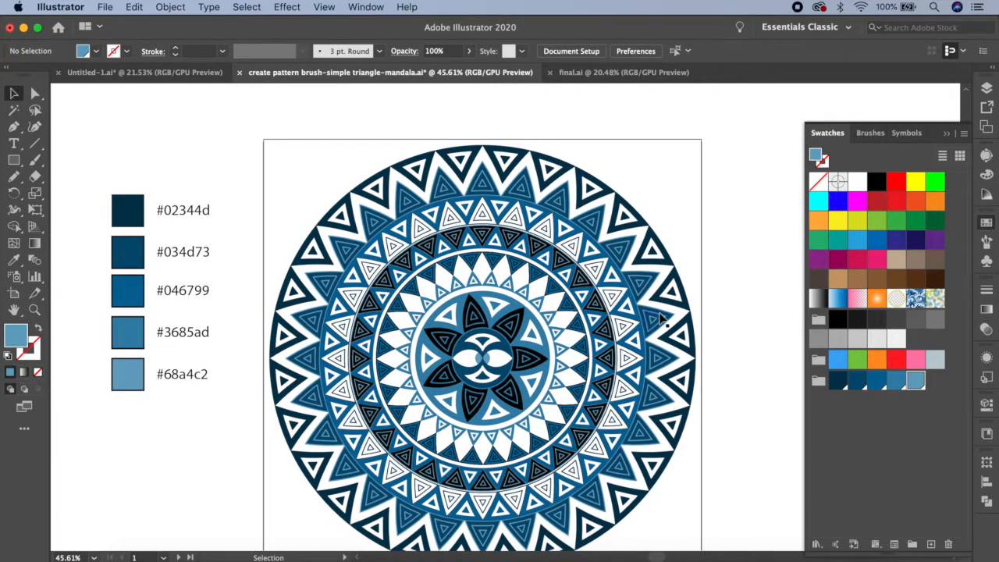
pyautogui.press('super+0')
pyautogui.click(947, 132)
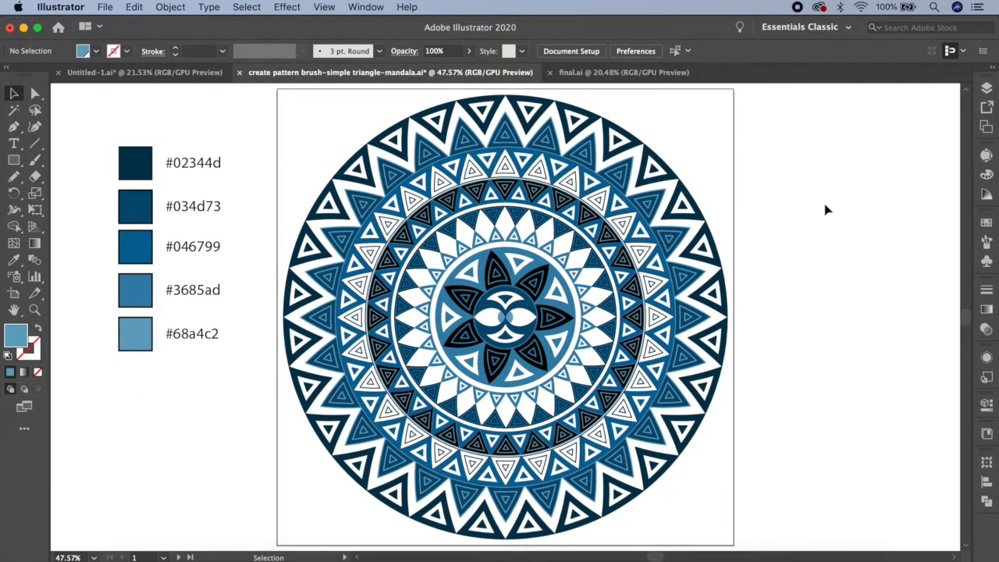